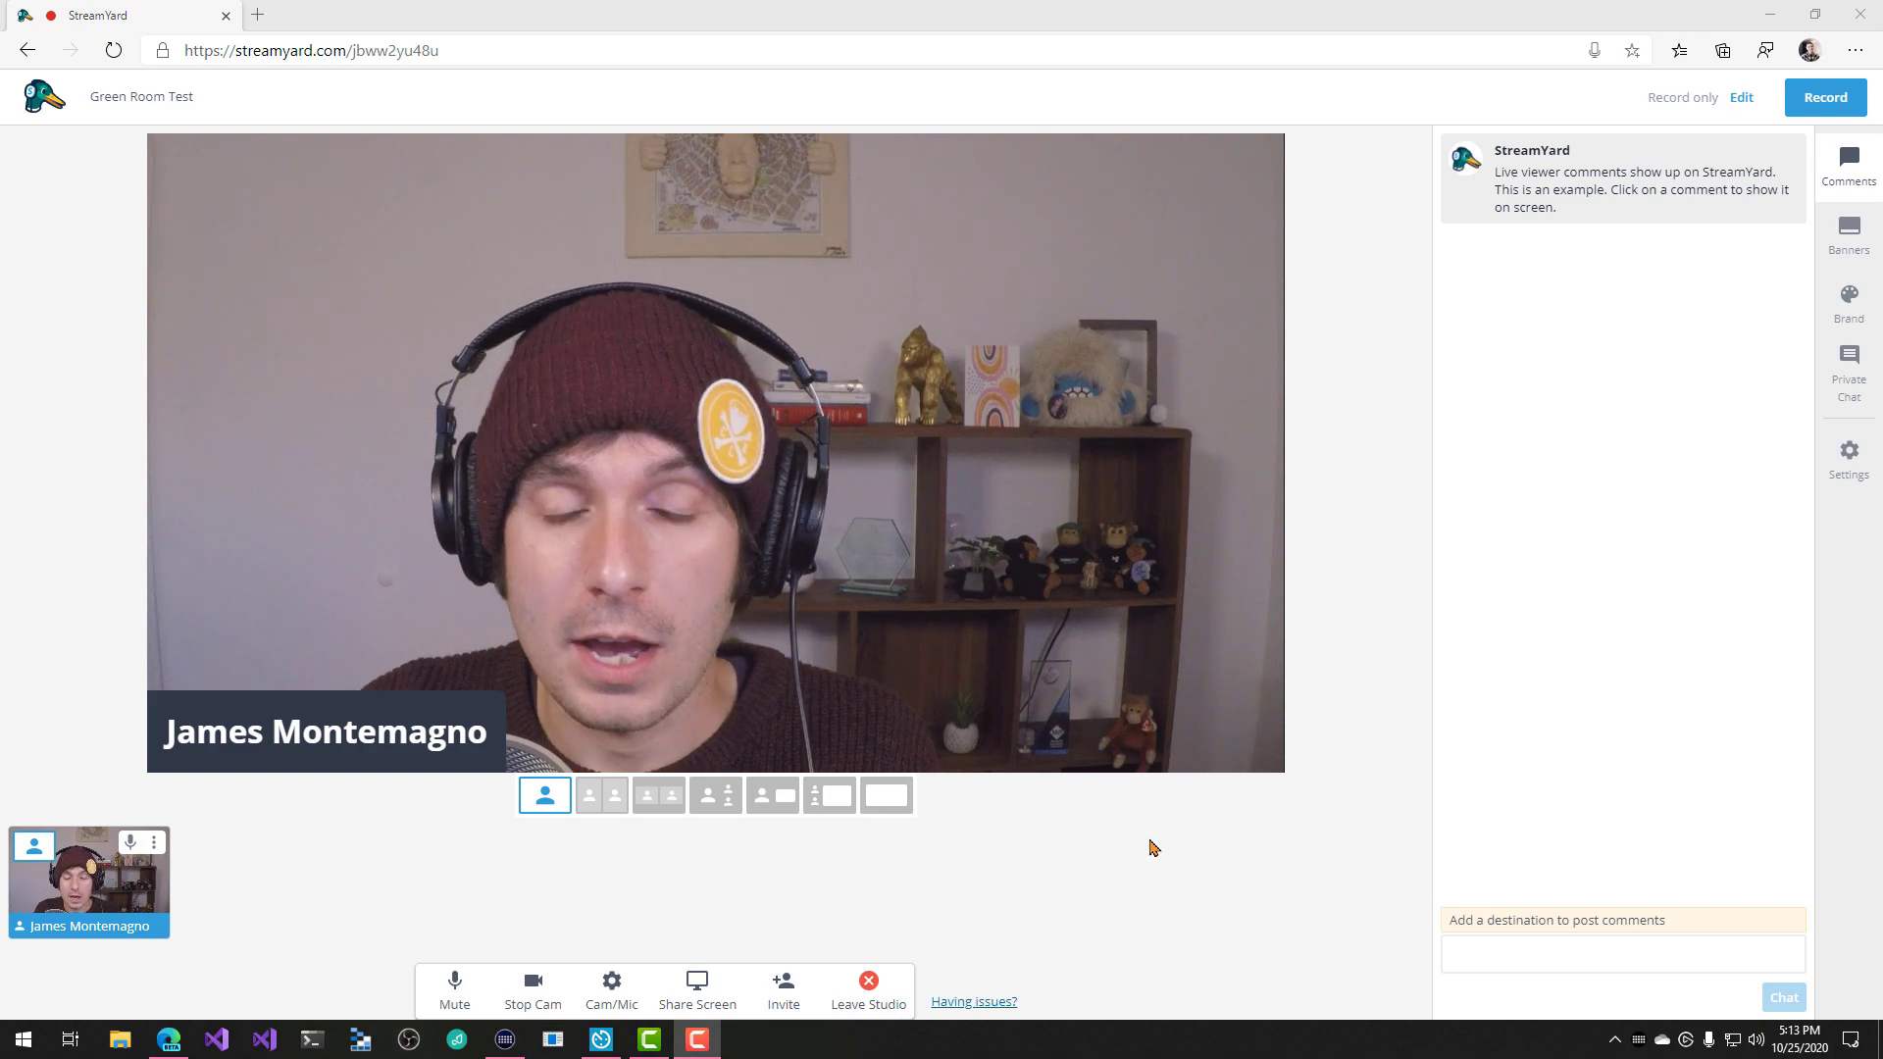
- Switch the stage to another layout, then remove the webcam participant and add him back
{"action": "left_click", "coordinate": [622, 802]}
{"action": "left_click", "coordinate": [622, 802]}
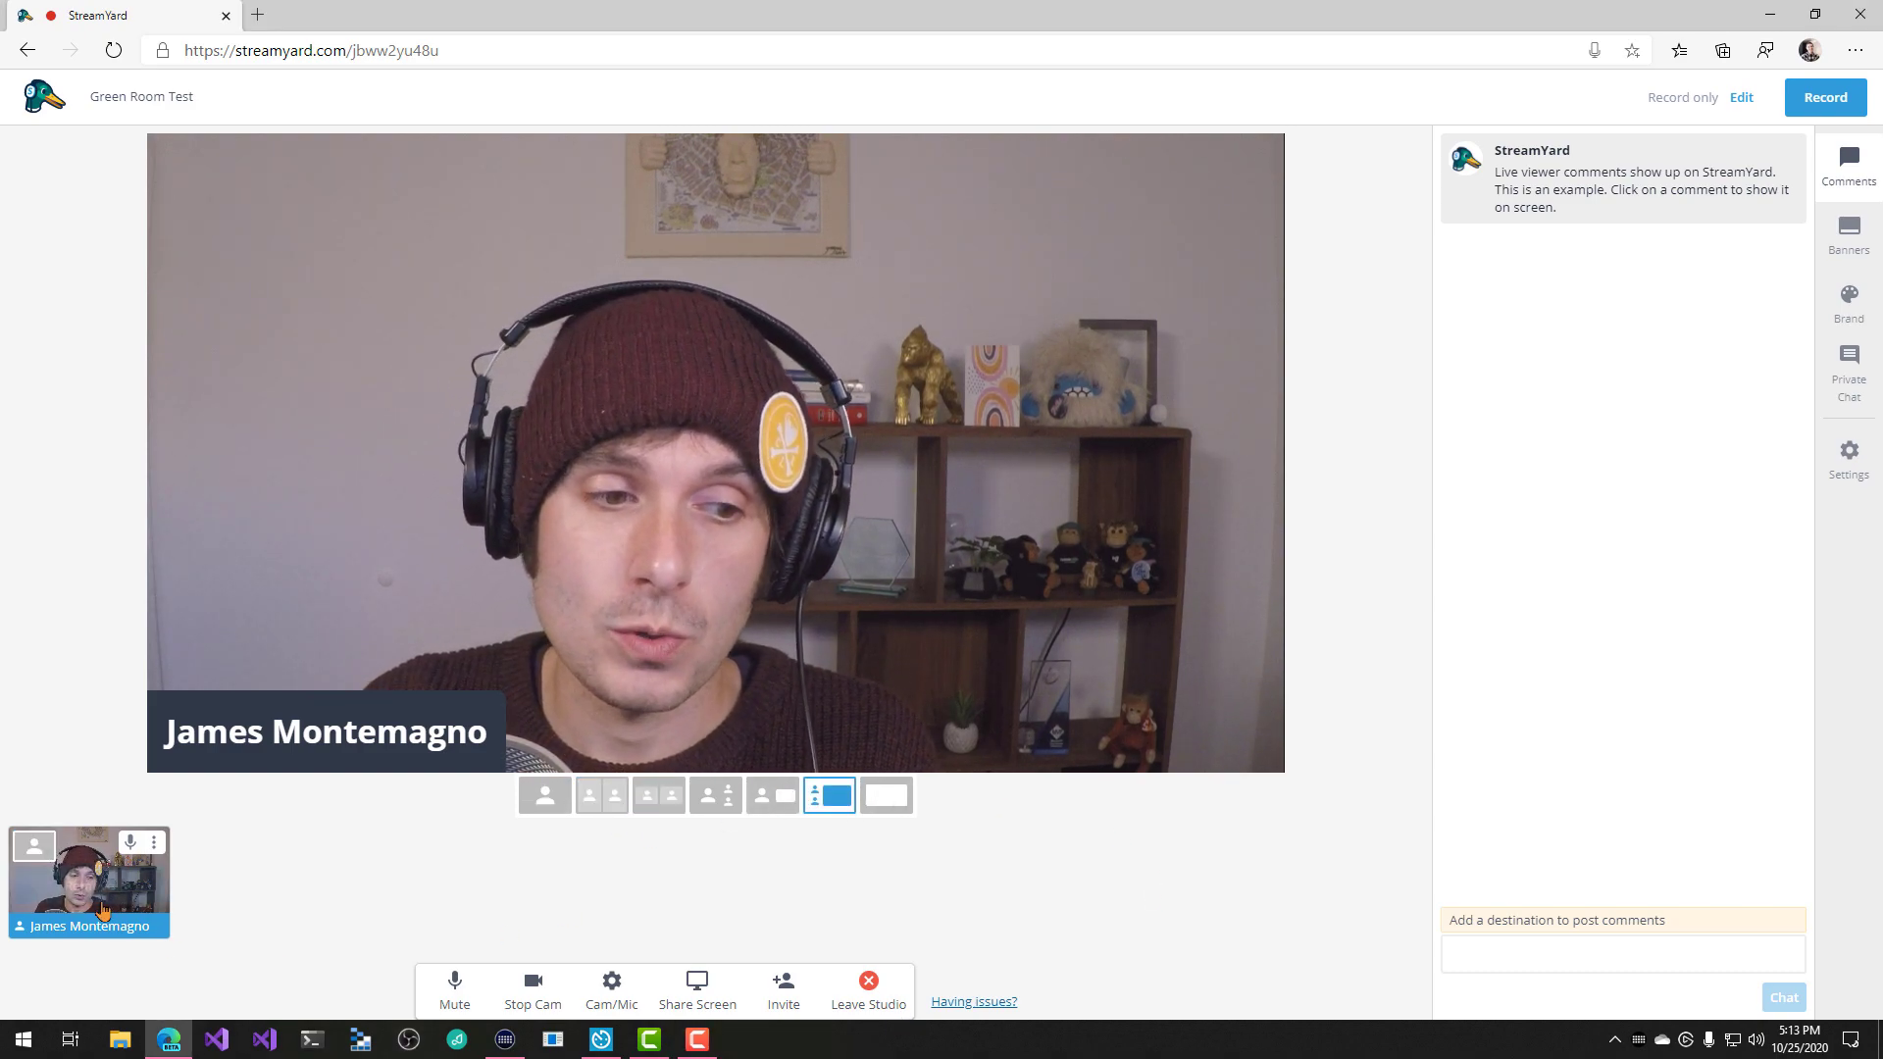
{"action": "left_click", "coordinate": [98, 888]}
{"action": "left_click", "coordinate": [101, 889]}
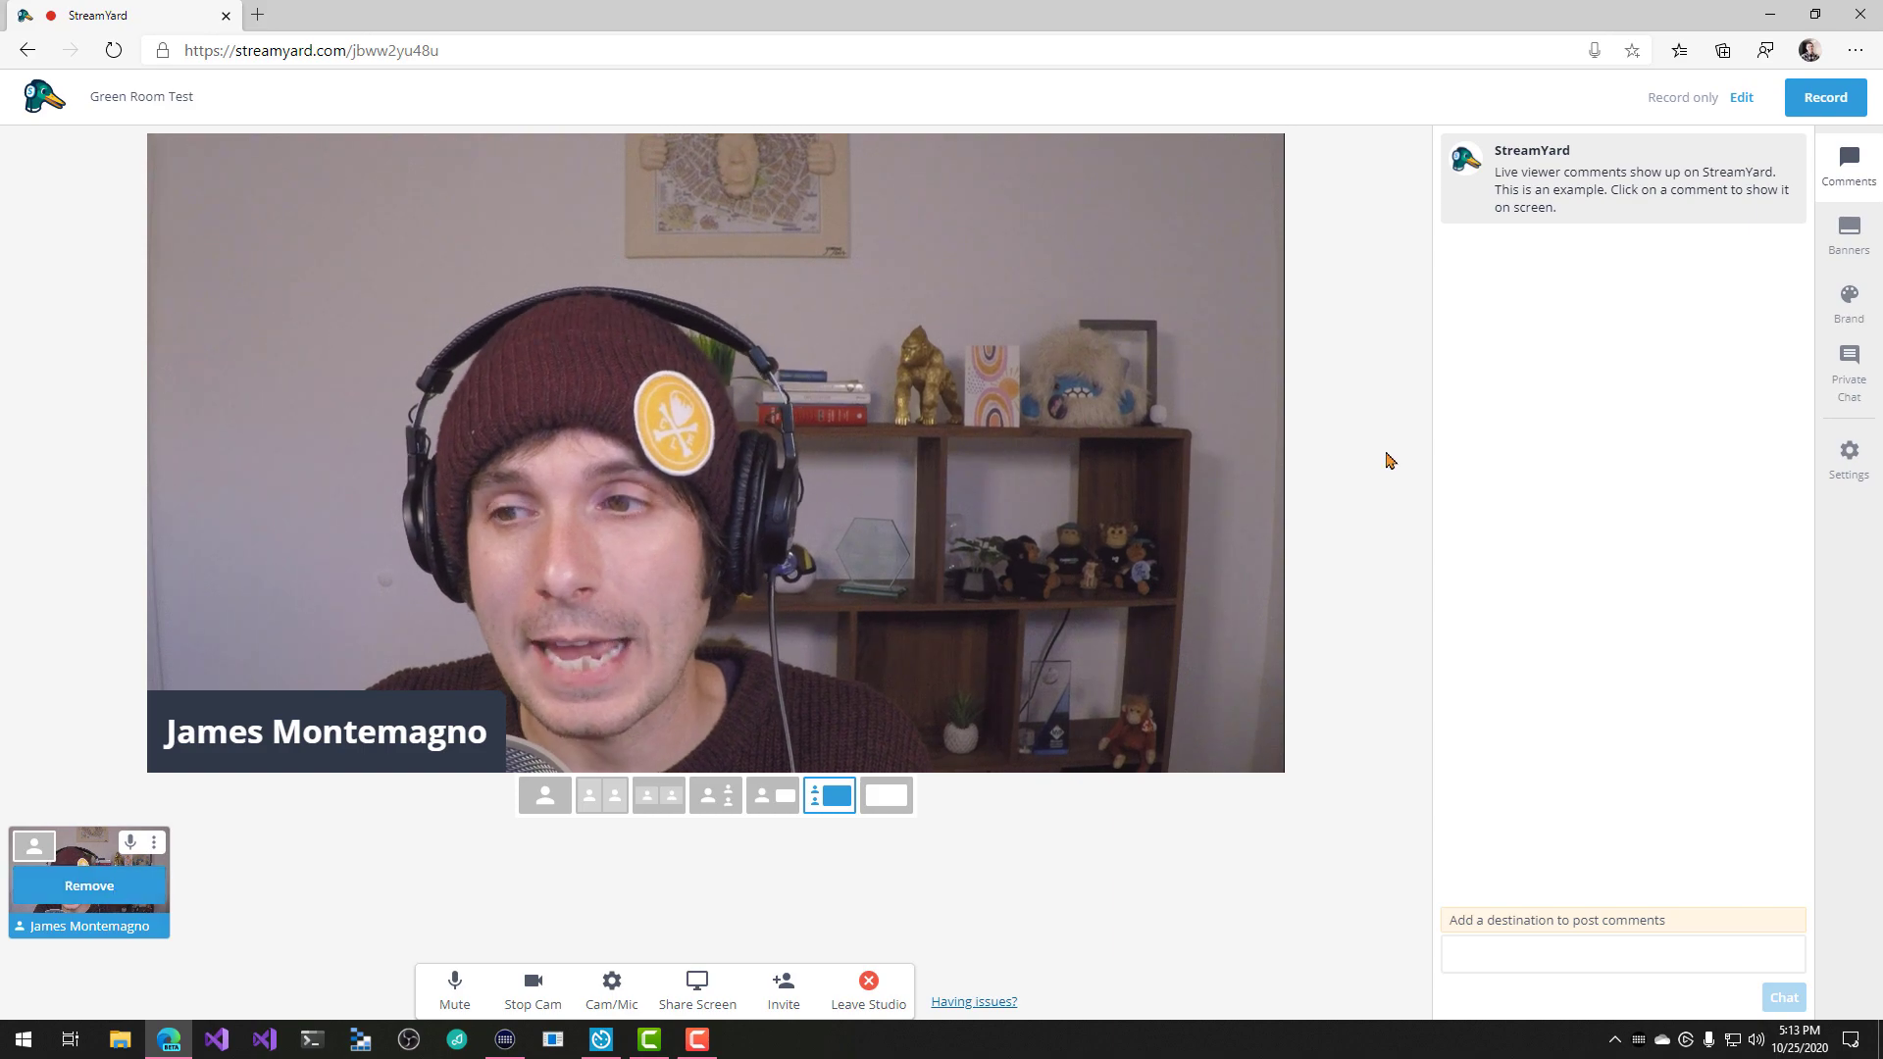
- Show the Brand settings and briefly play, then stop, the Countdown clip on stage
{"action": "left_click", "coordinate": [1861, 314]}
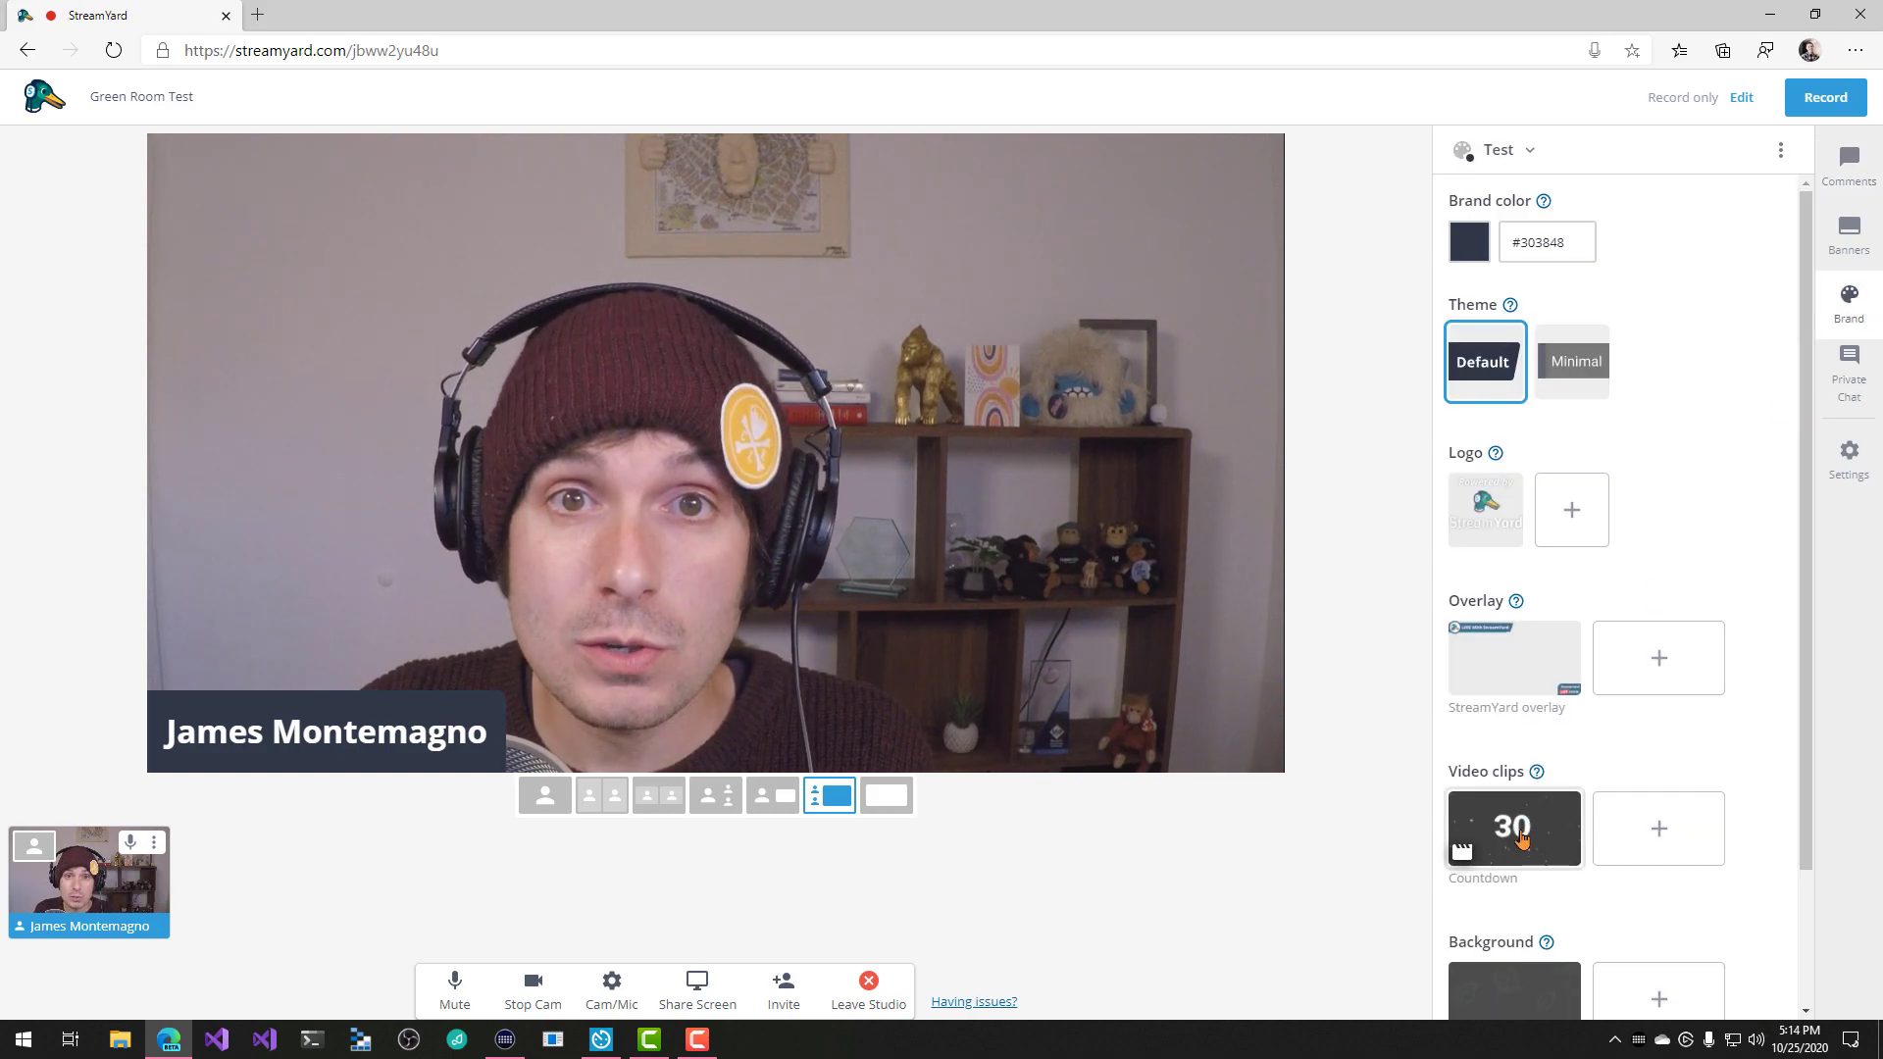
{"action": "left_click", "coordinate": [1521, 839]}
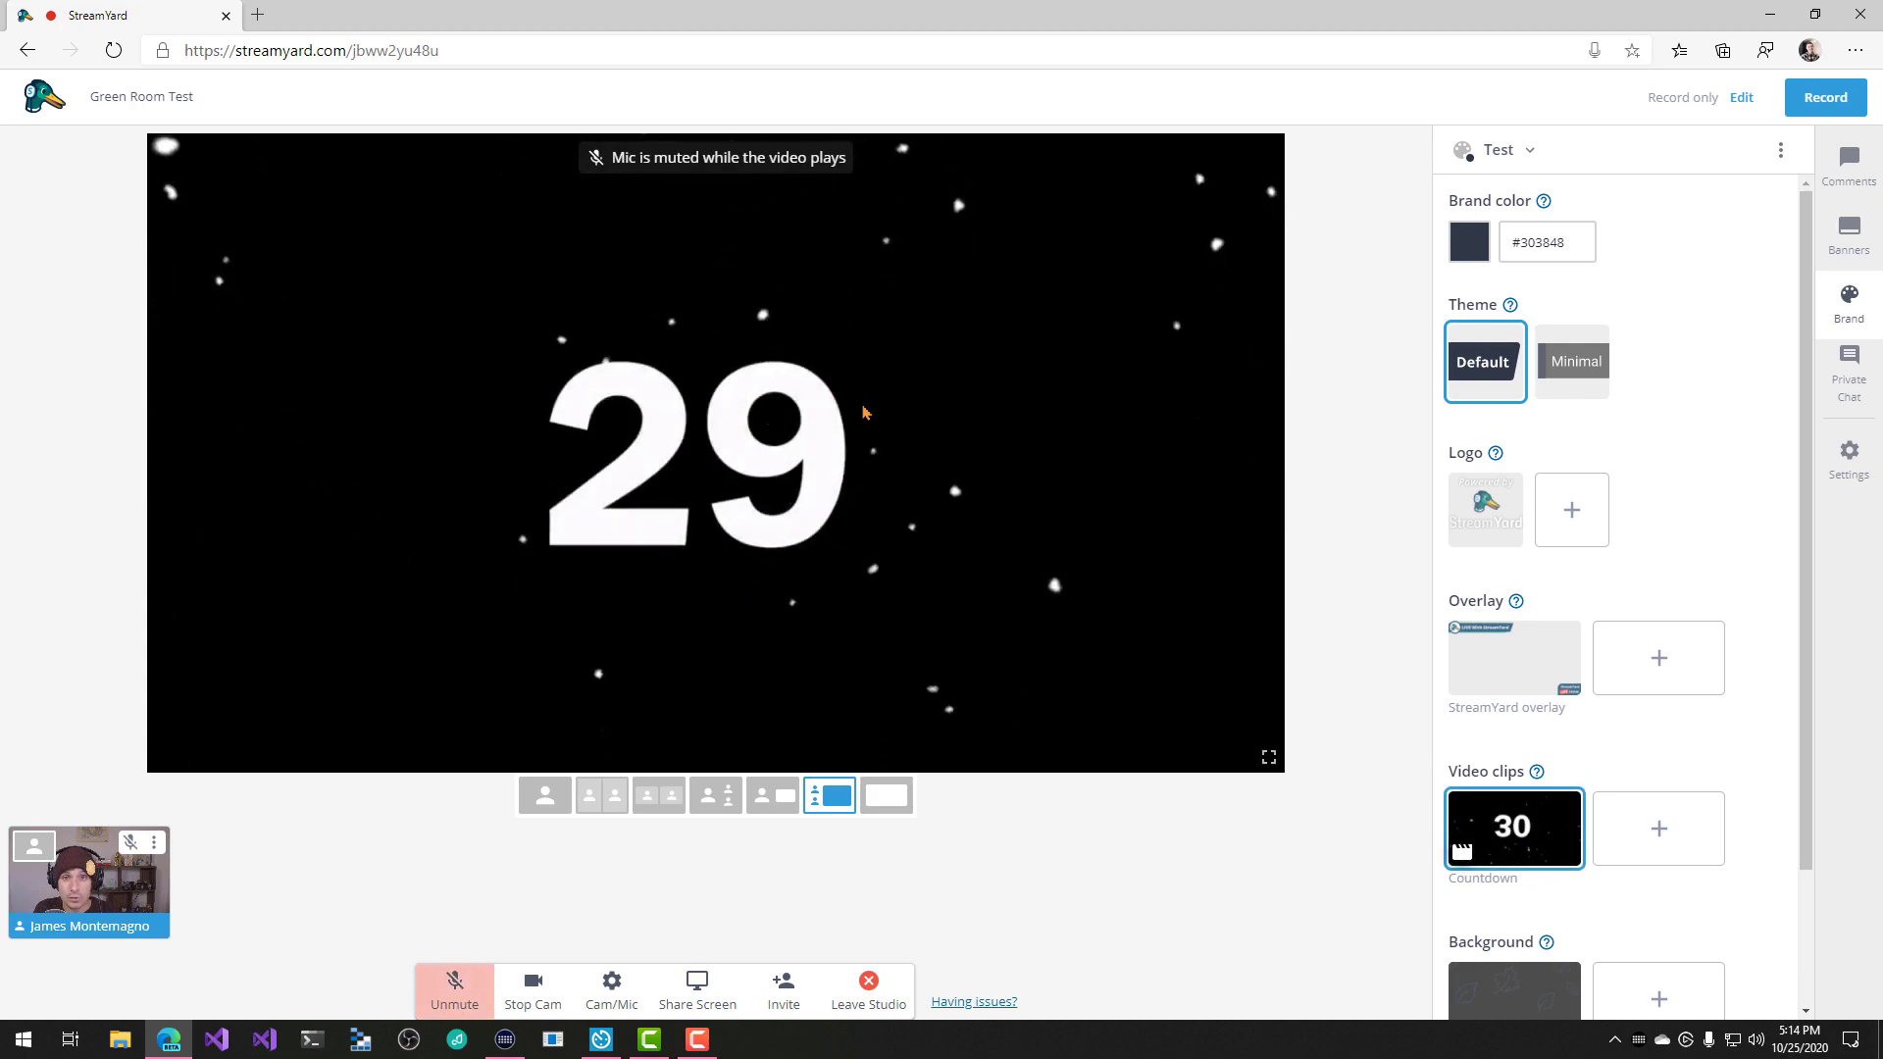
{"action": "left_click", "coordinate": [1504, 817]}
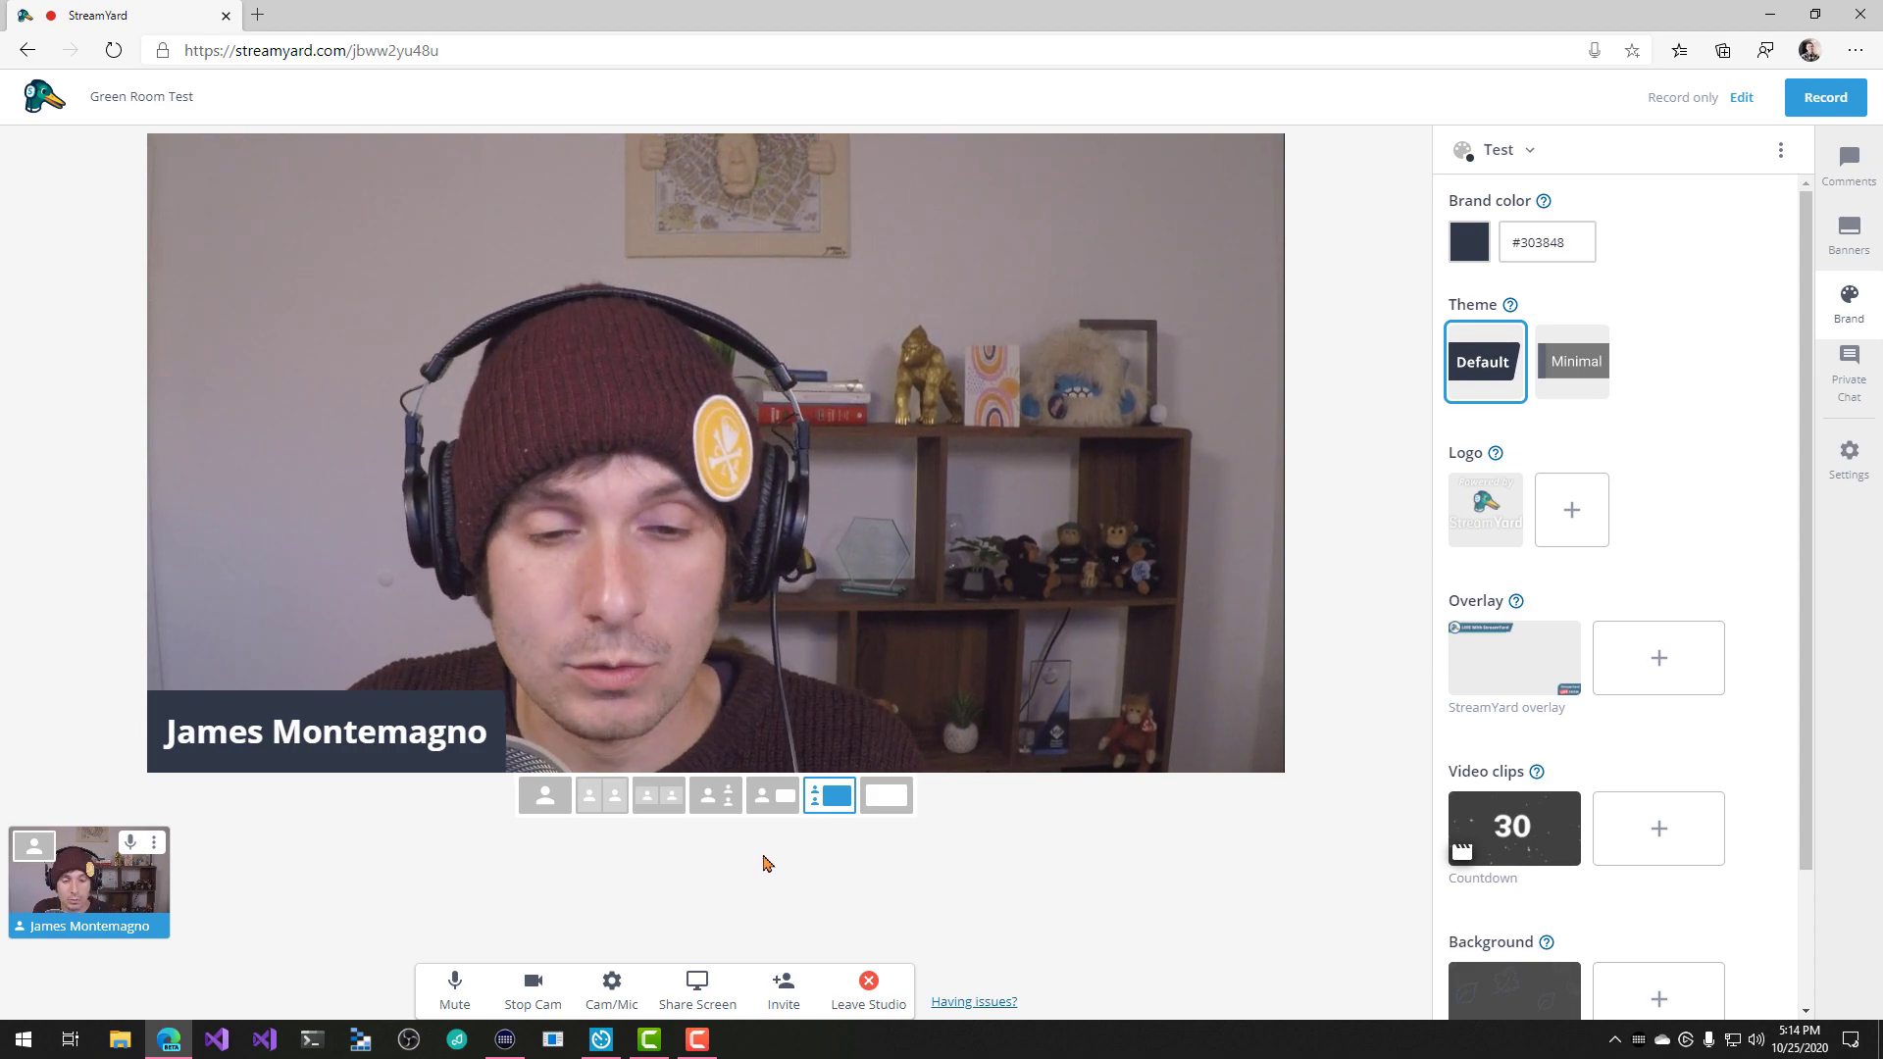
- Copy the countdown output file path, then start the 5-minute countdown and stop it at 04:57
{"action": "left_click", "coordinate": [601, 1039]}
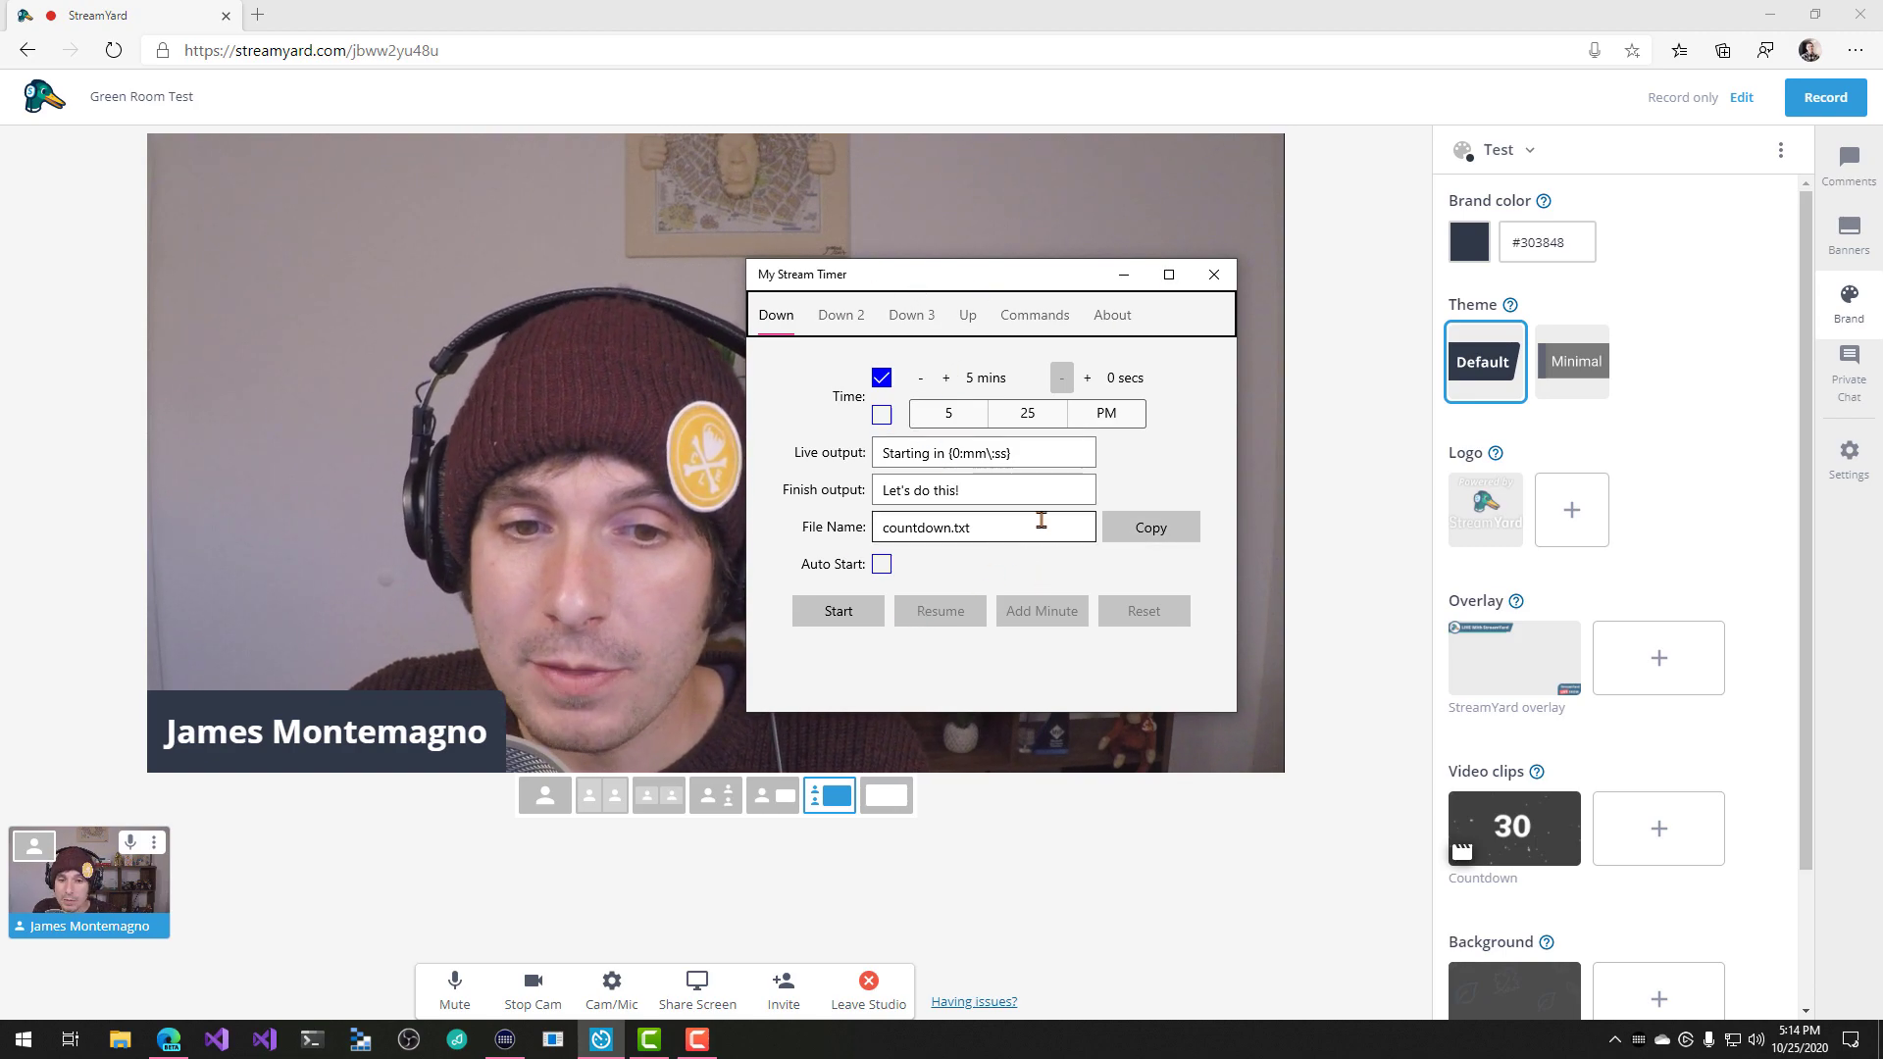
{"action": "left_click", "coordinate": [1158, 534]}
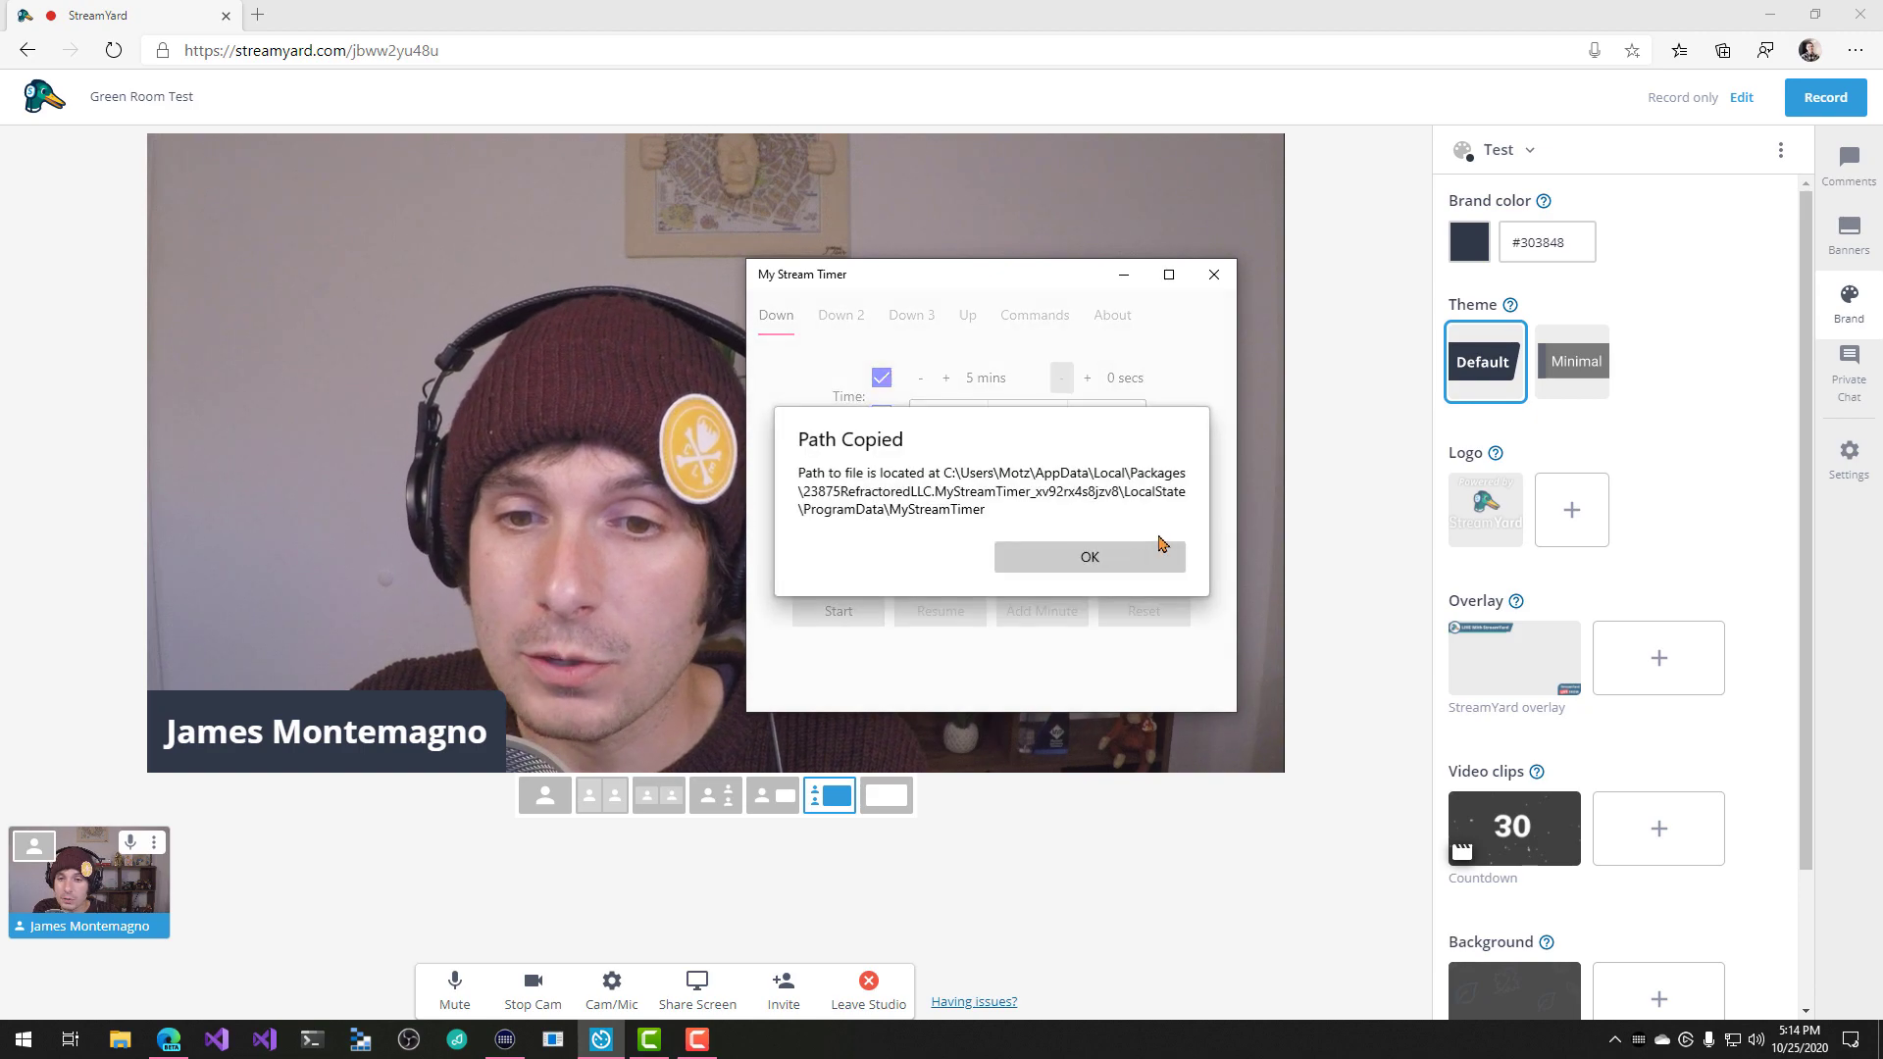
{"action": "left_click", "coordinate": [1088, 556]}
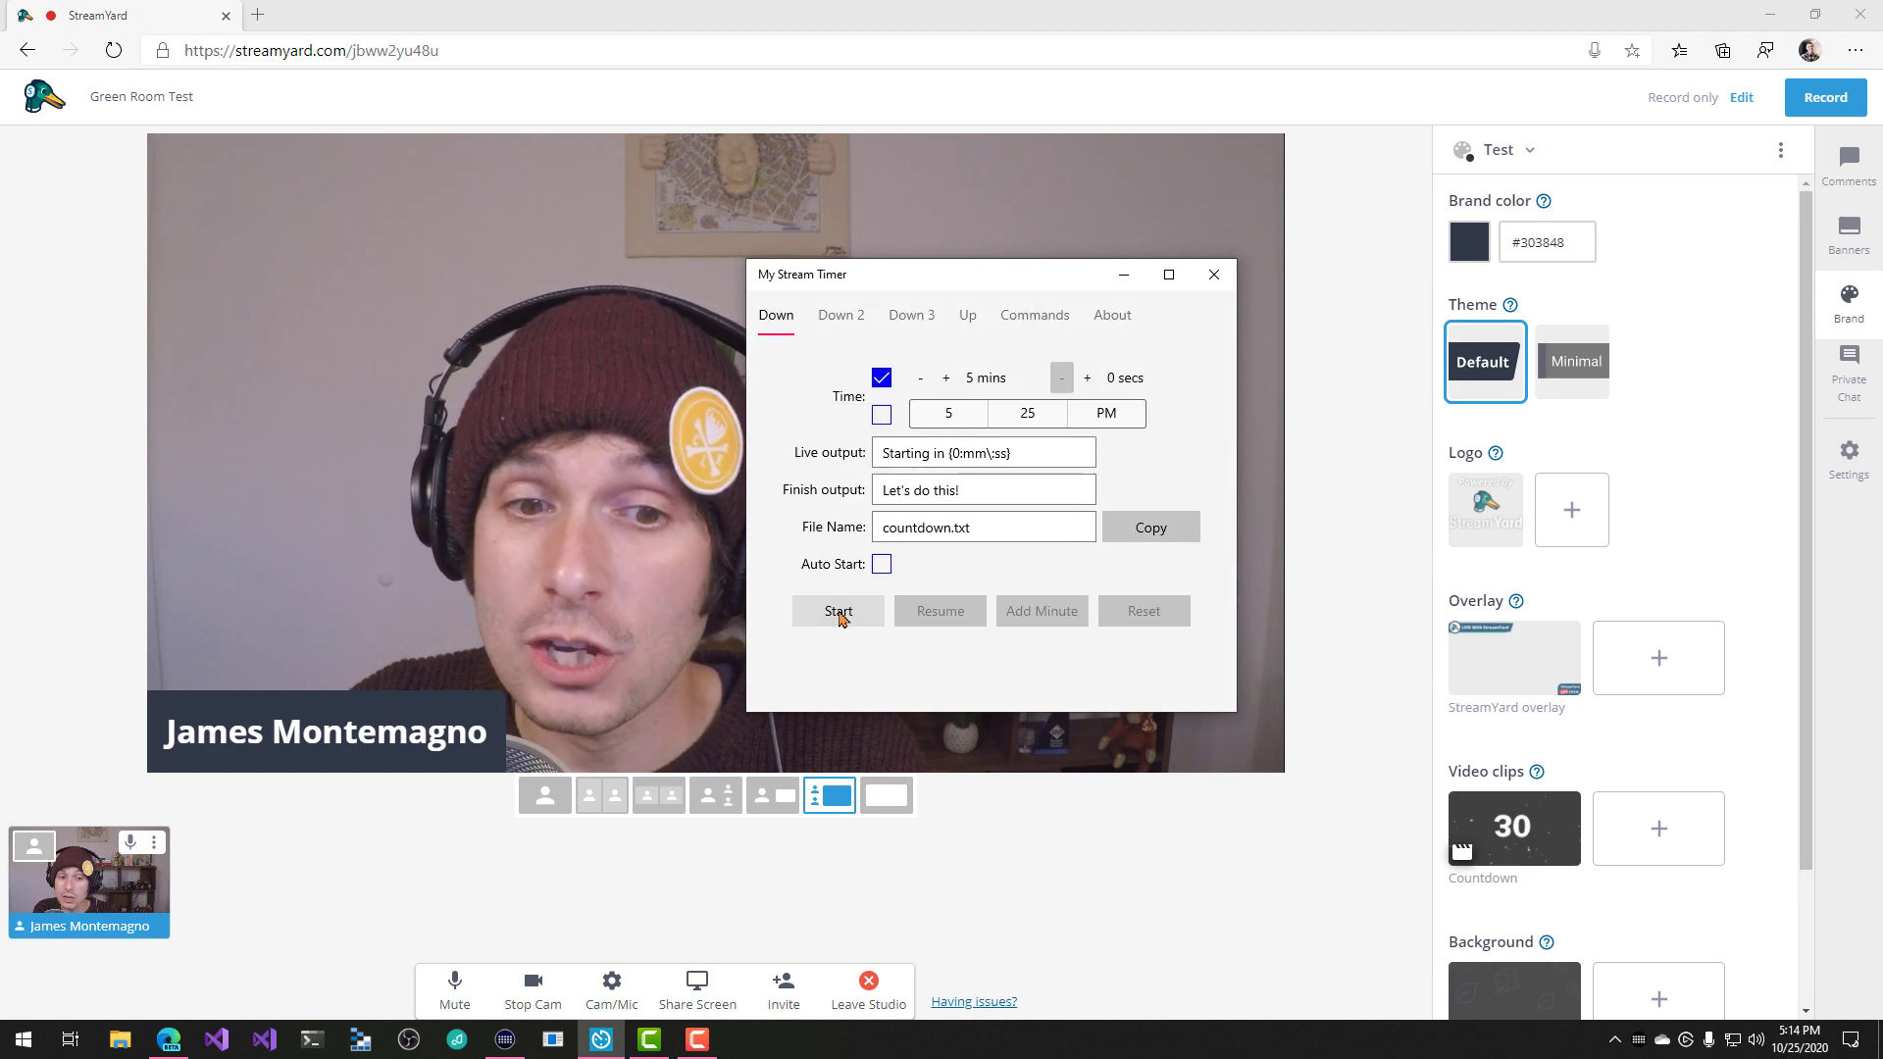
{"action": "left_click", "coordinate": [843, 614]}
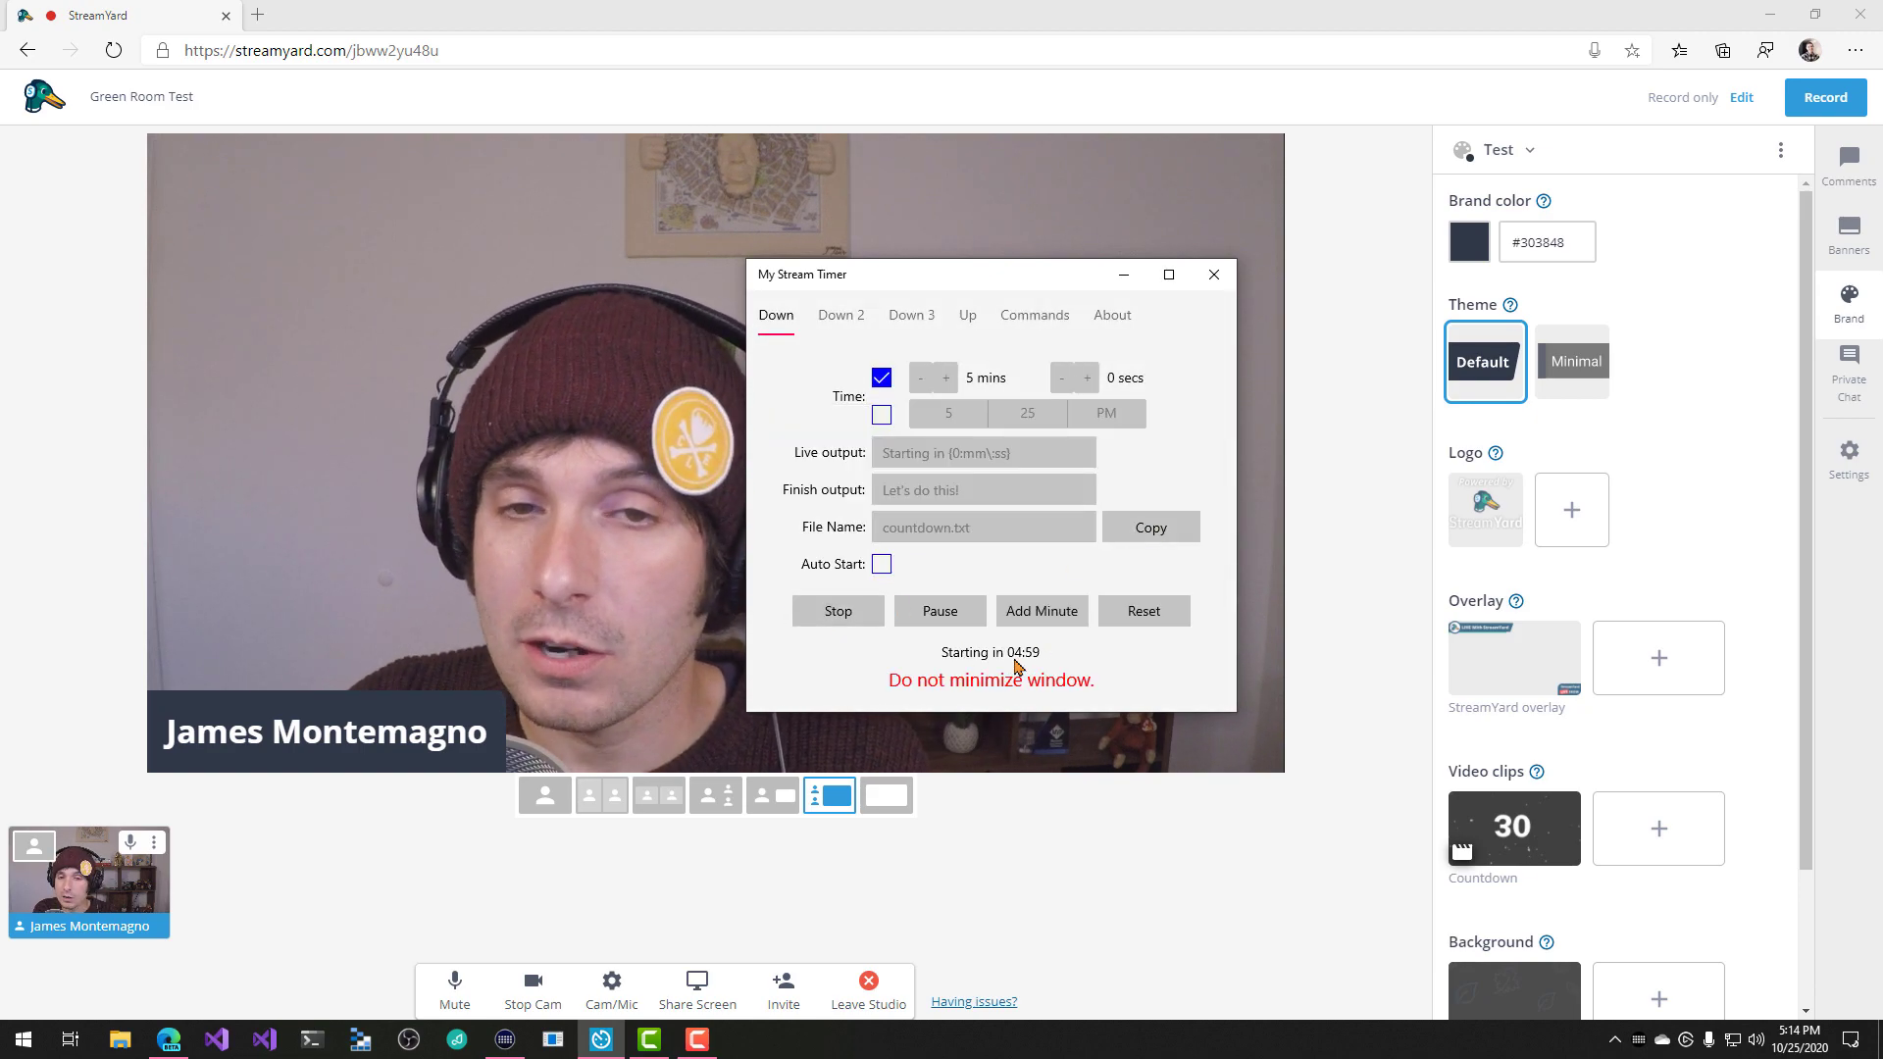
{"action": "left_click", "coordinate": [858, 618]}
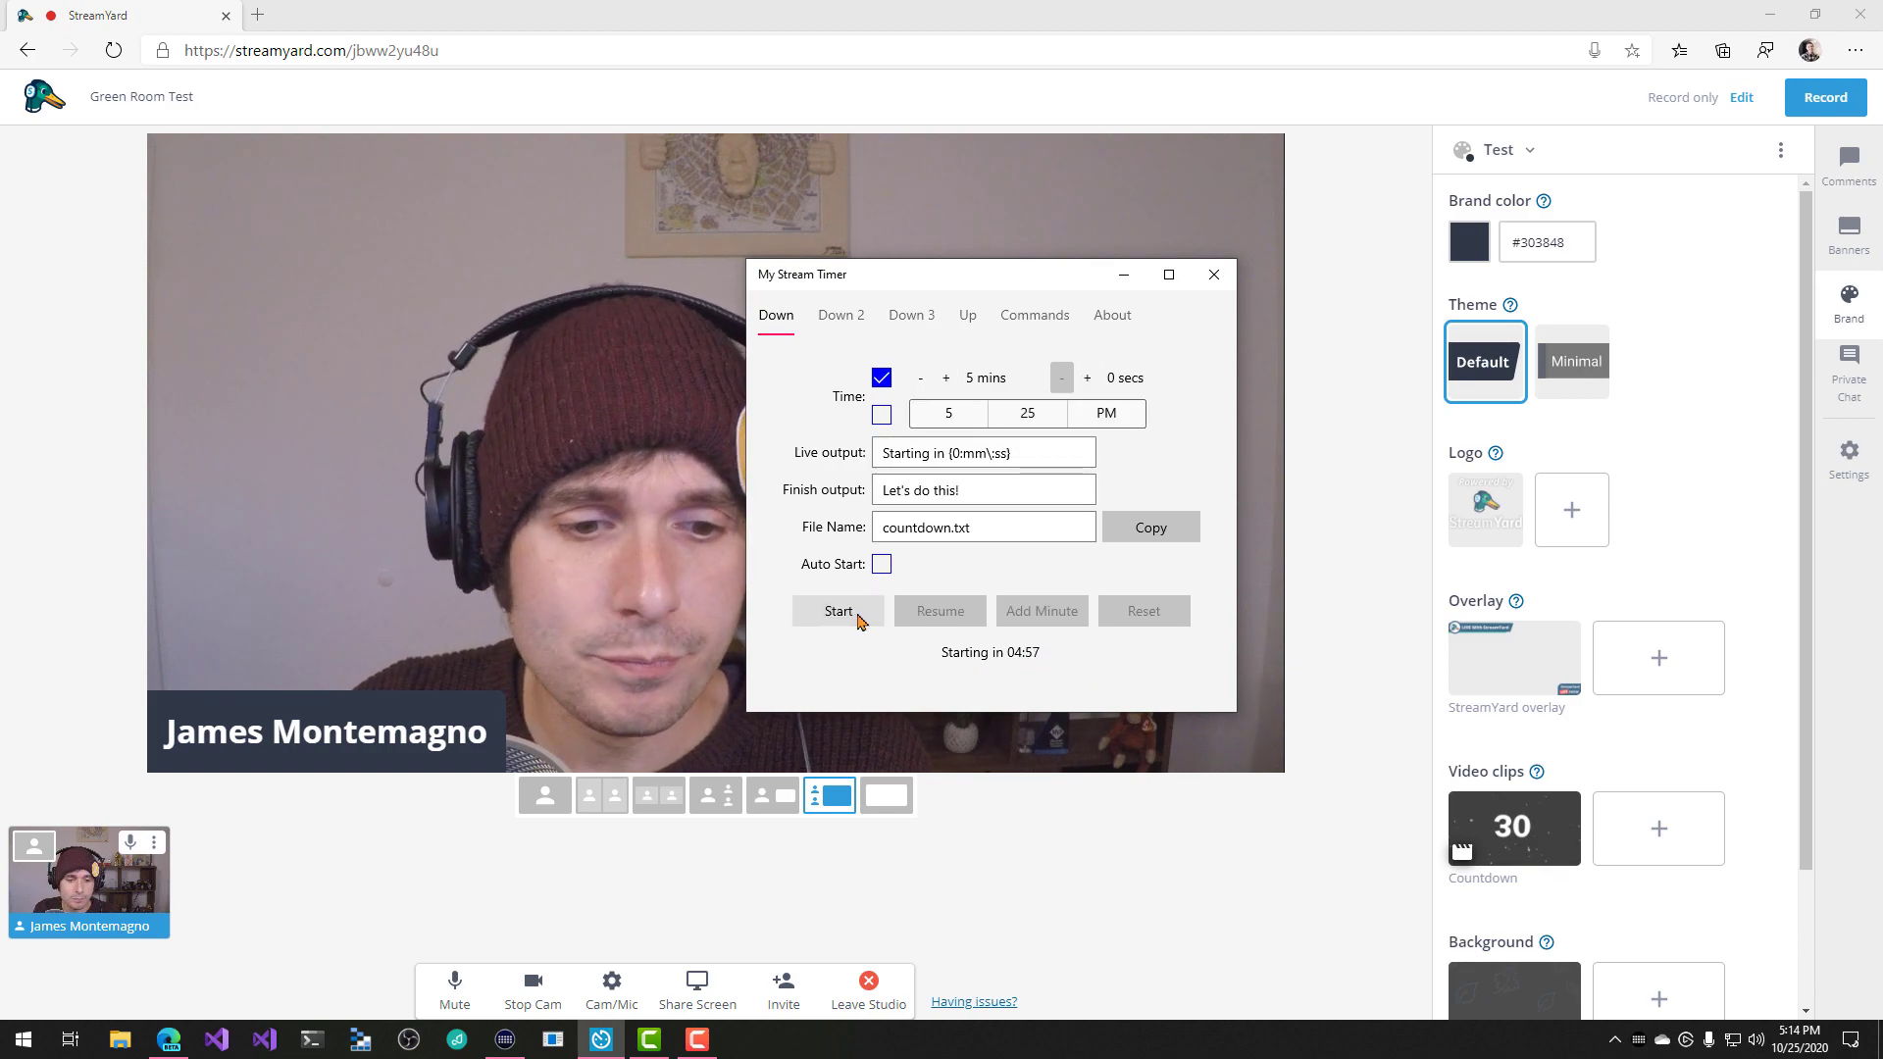
- Switch to OBS Studio, minimize it, then restore it full screen on the empty StreamYard scene
{"action": "left_click", "coordinate": [412, 1040]}
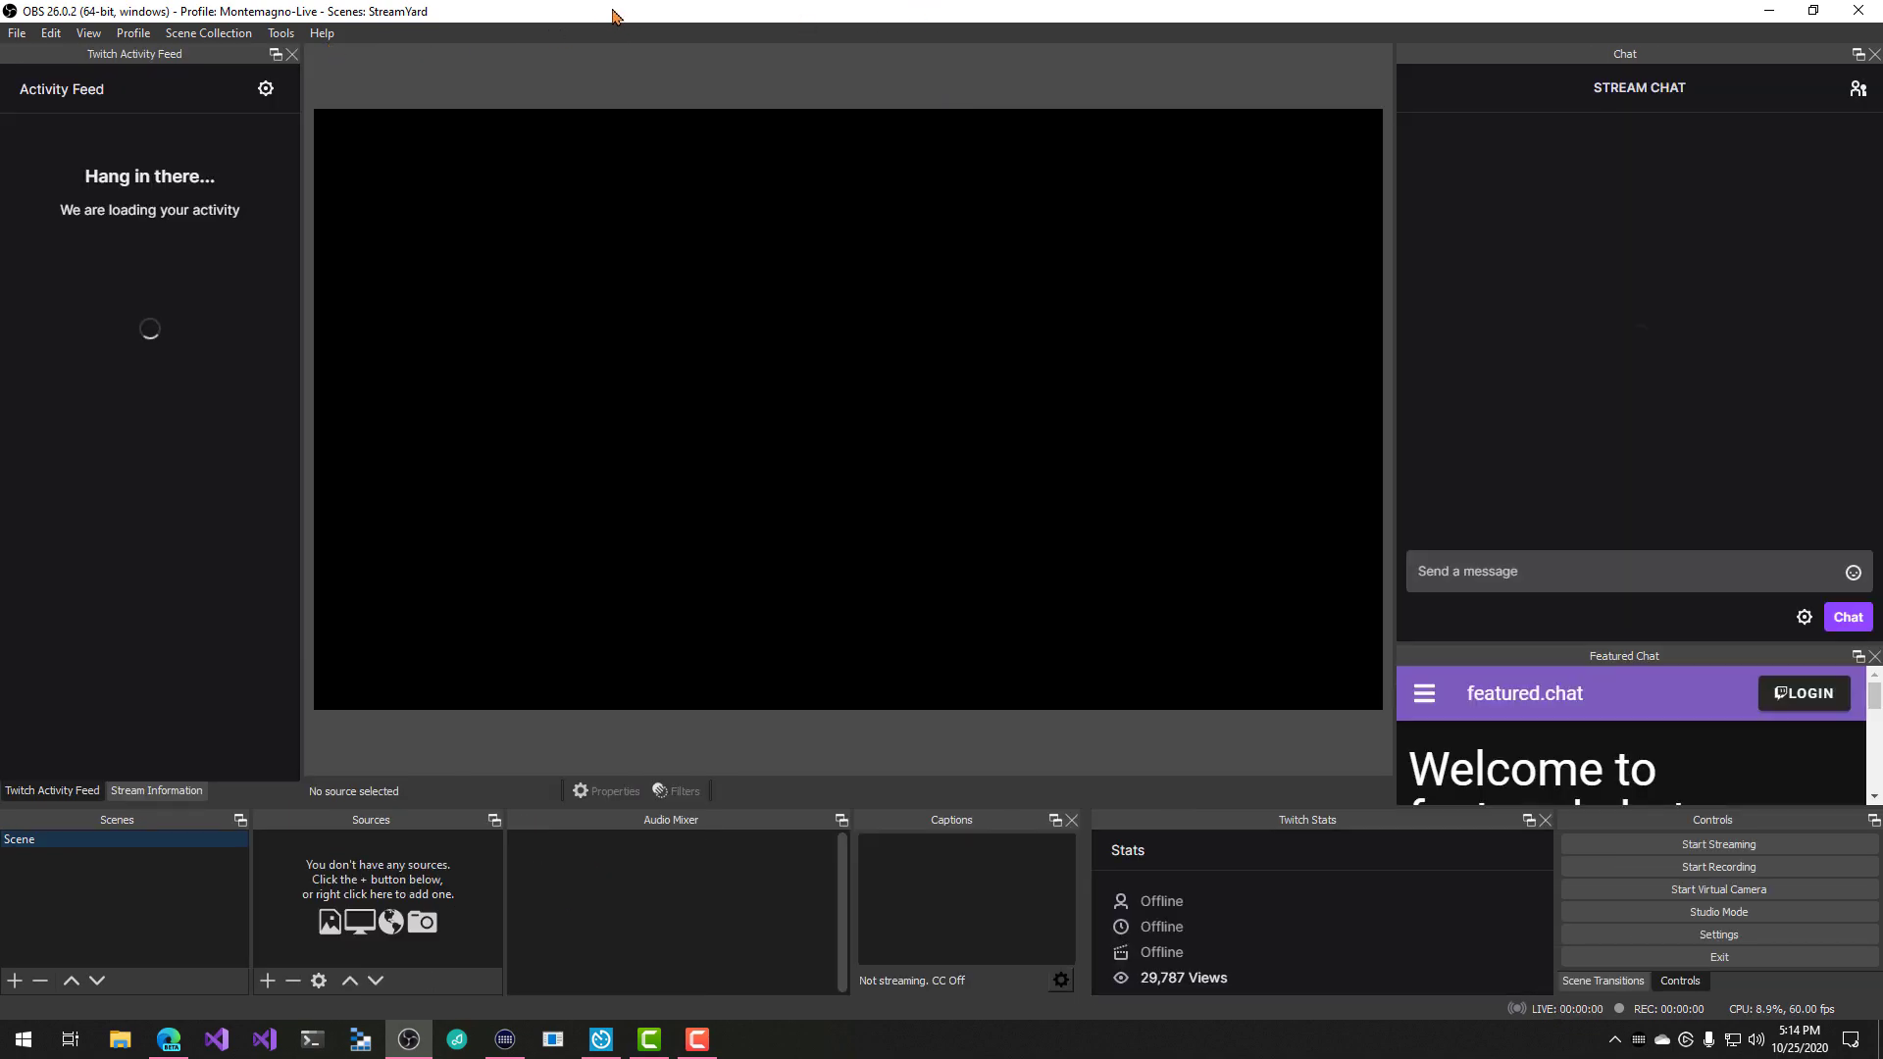
{"action": "left_click", "coordinate": [1769, 11]}
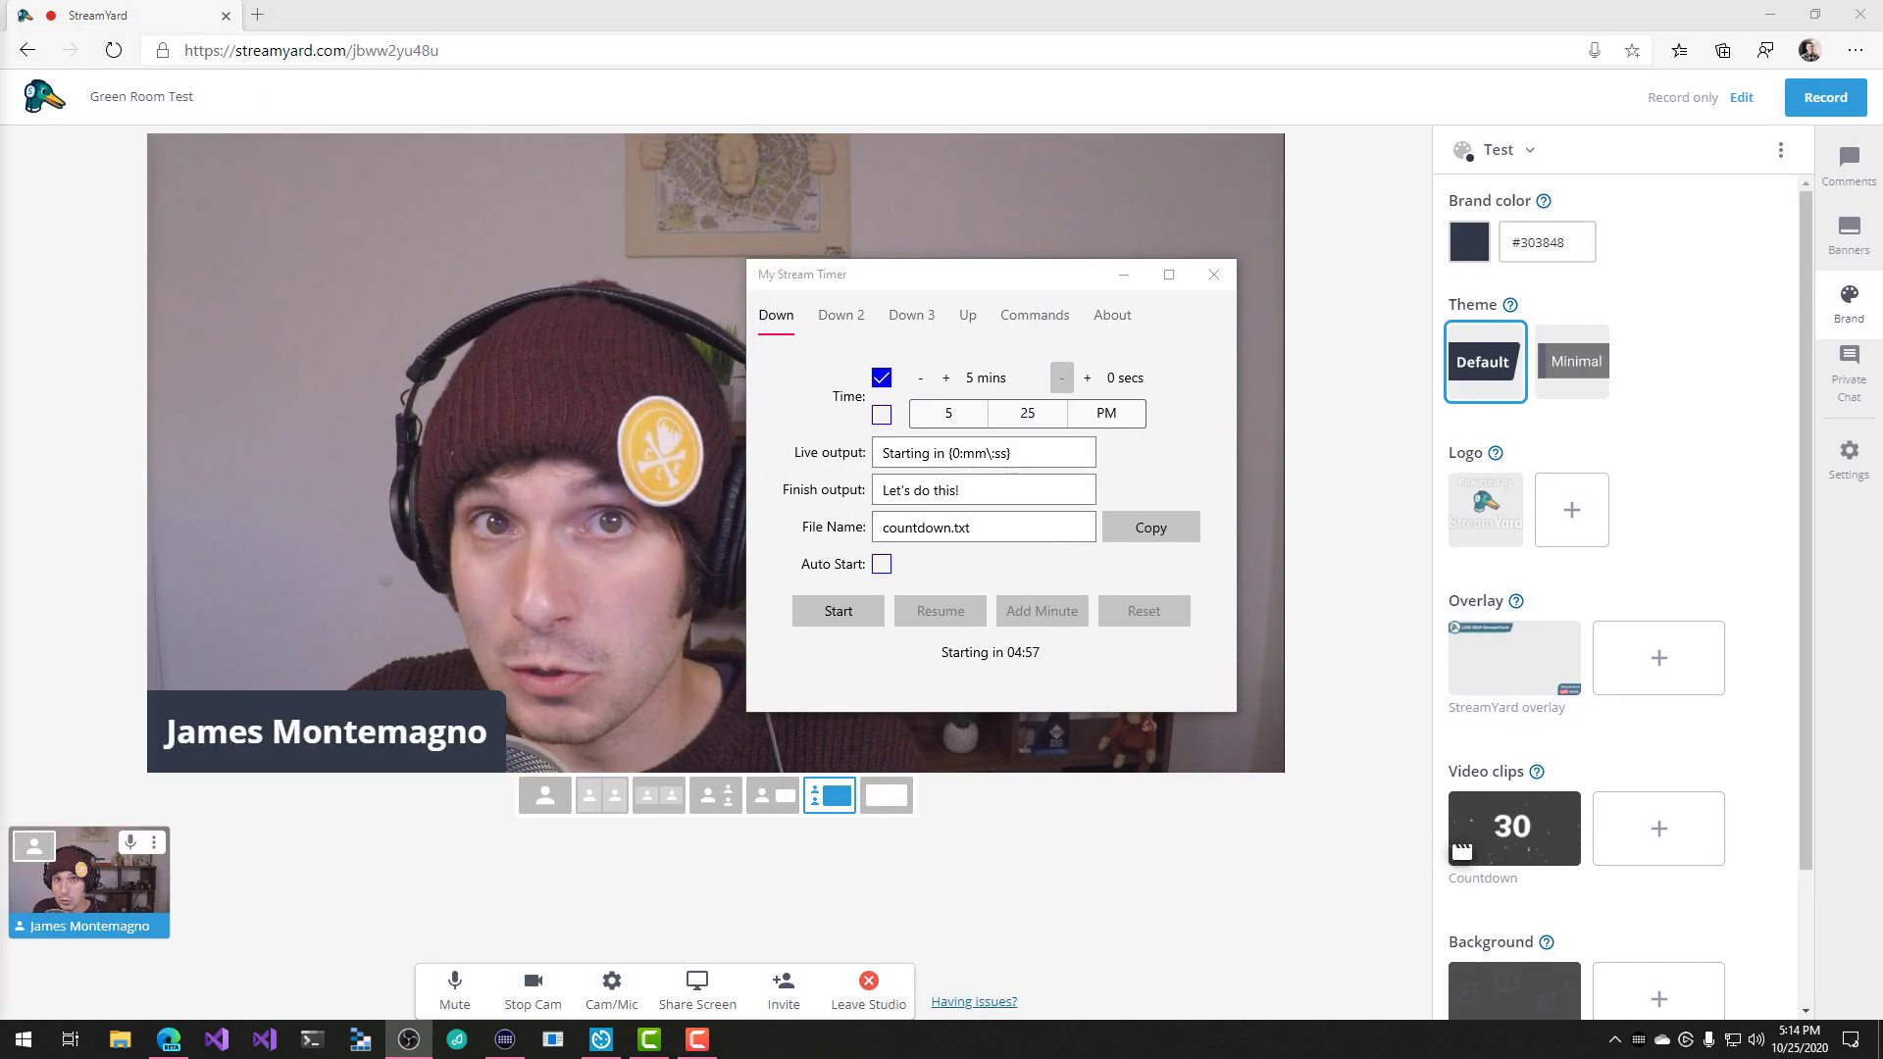
{"action": "key", "text": "alt+Tab"}
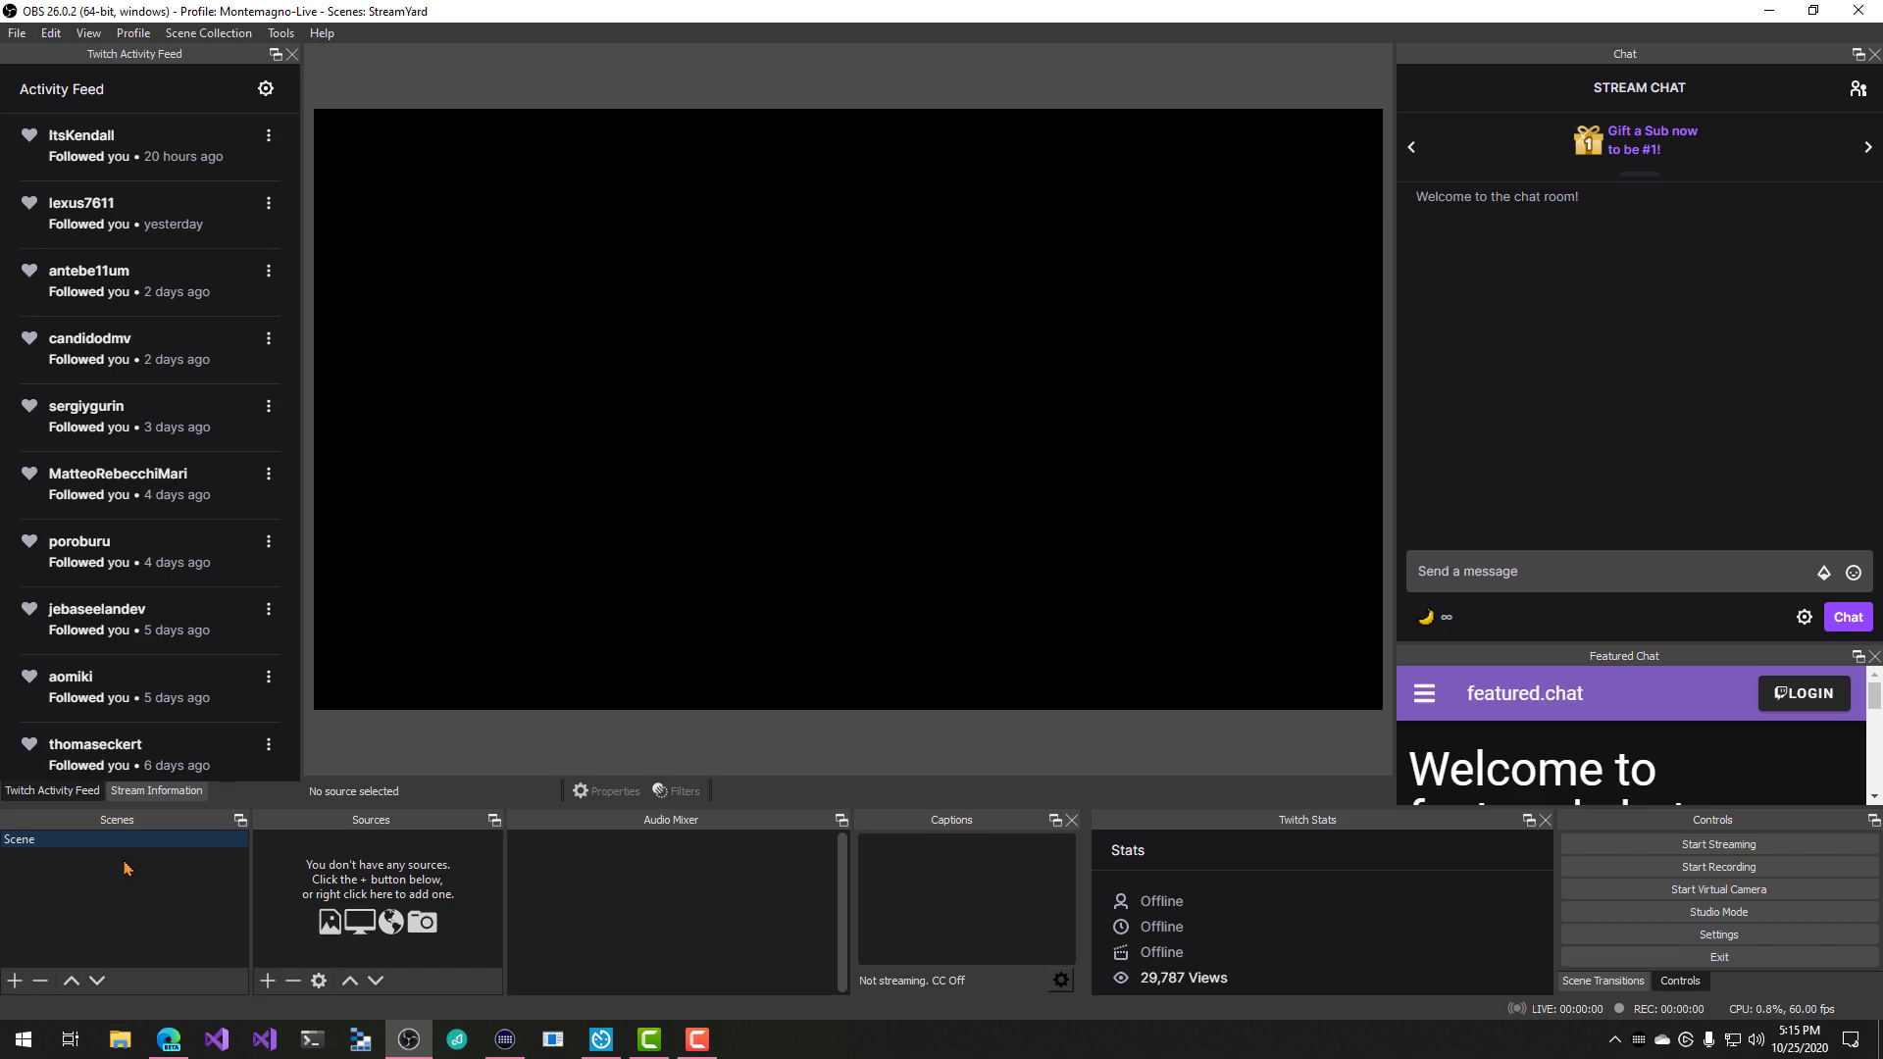
- Add a new Text source named 'Countdown' to the scene
{"action": "left_click", "coordinate": [267, 981]}
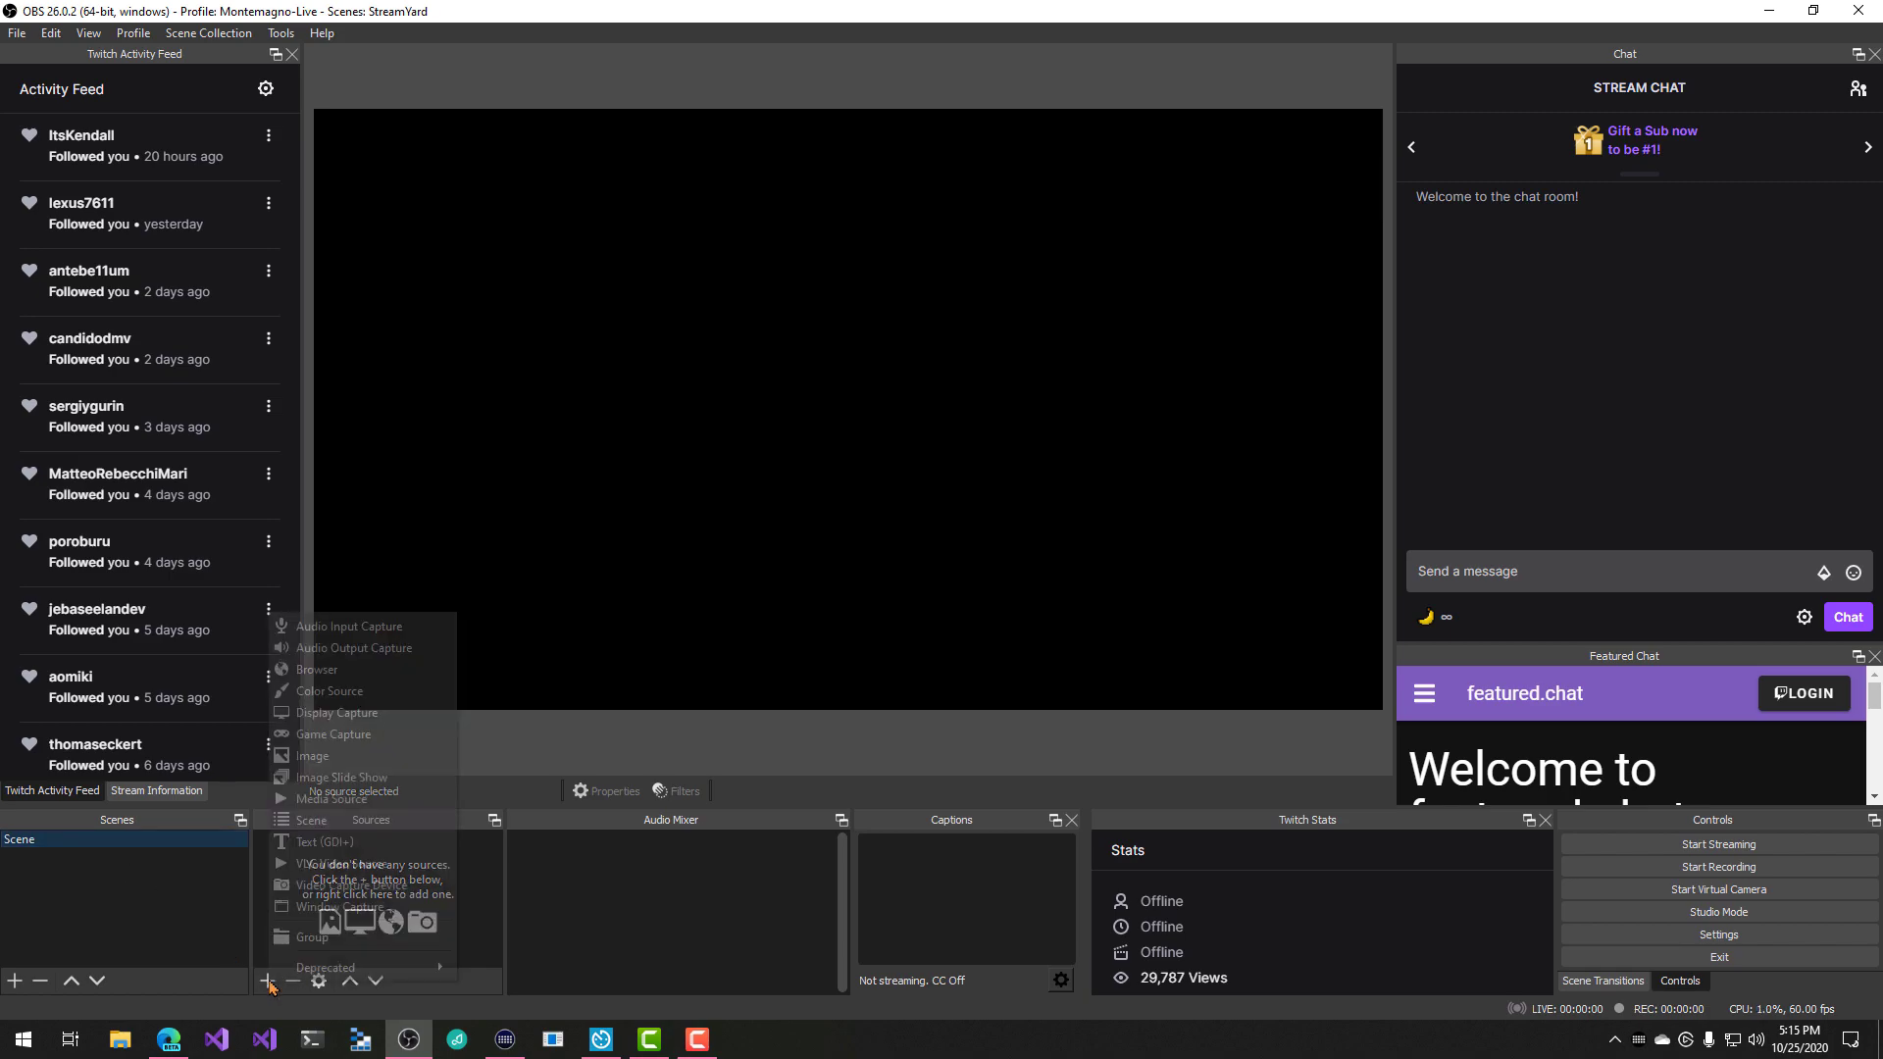
{"action": "left_click", "coordinate": [336, 843]}
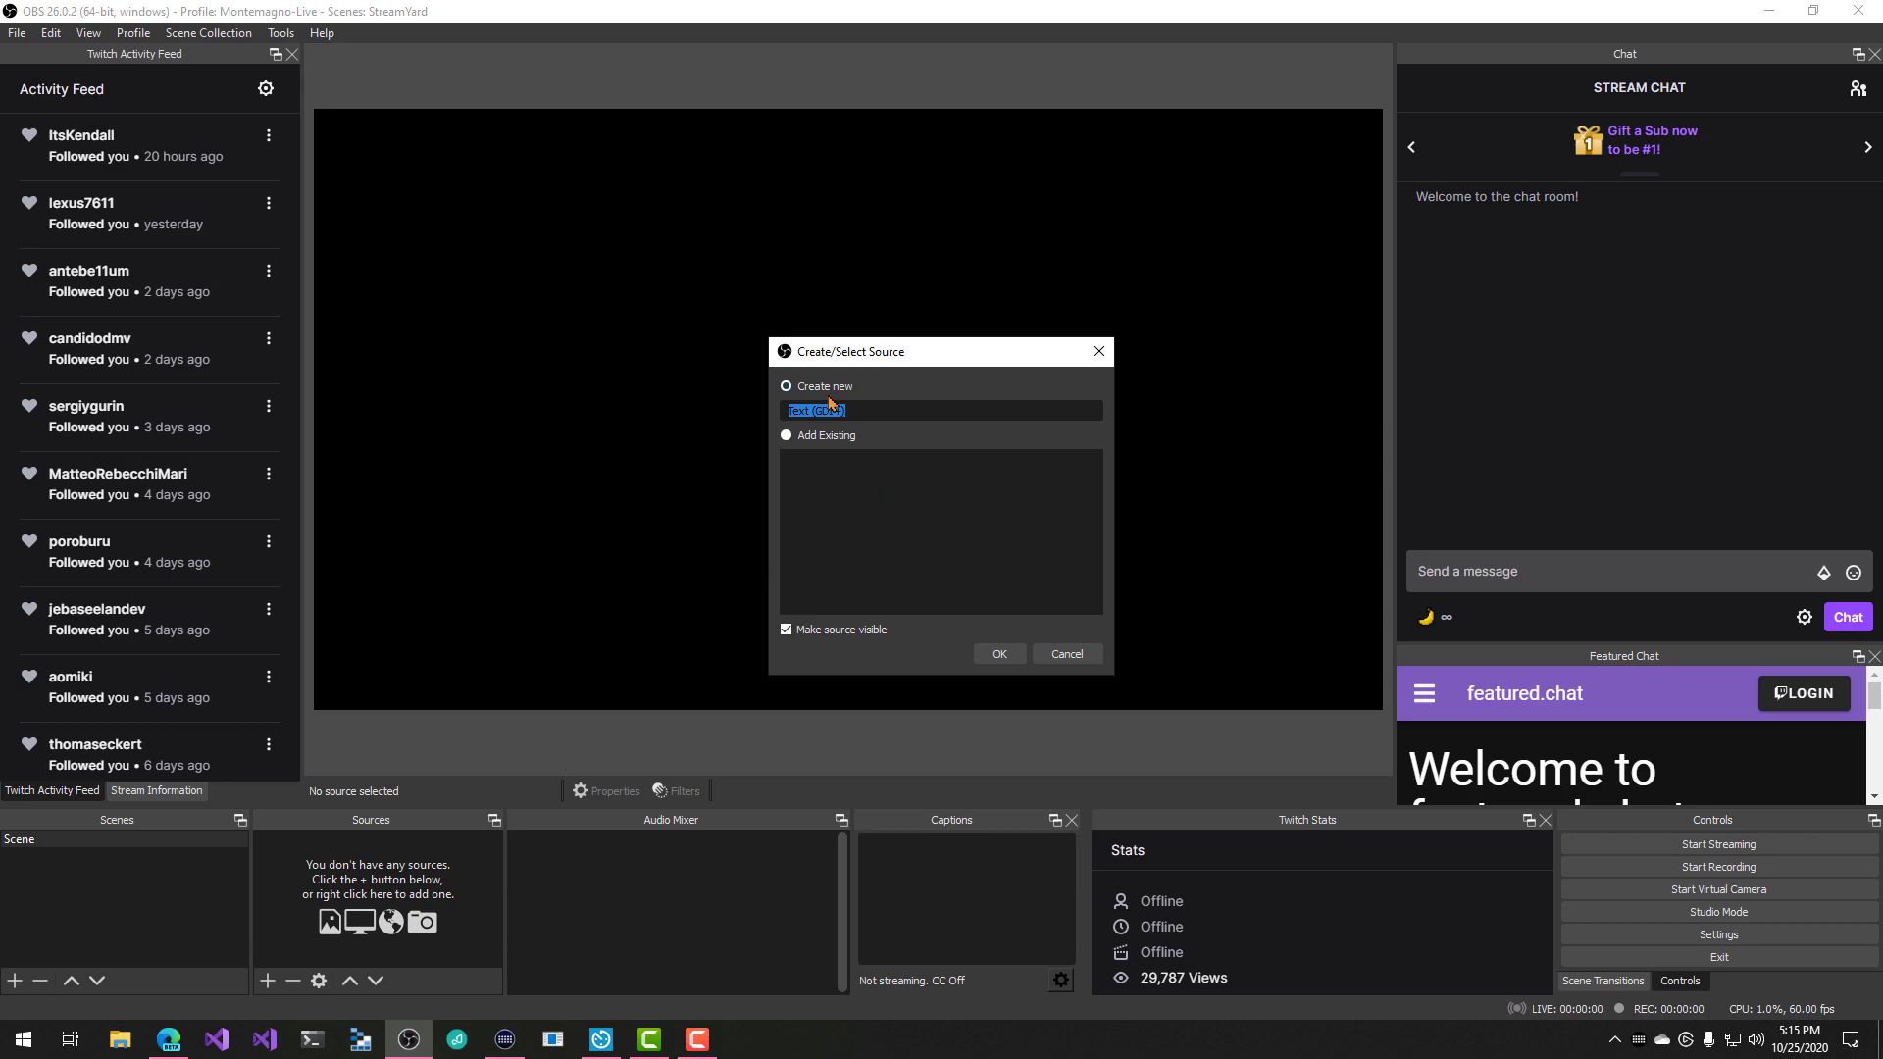
{"action": "type", "text": "Countdown"}
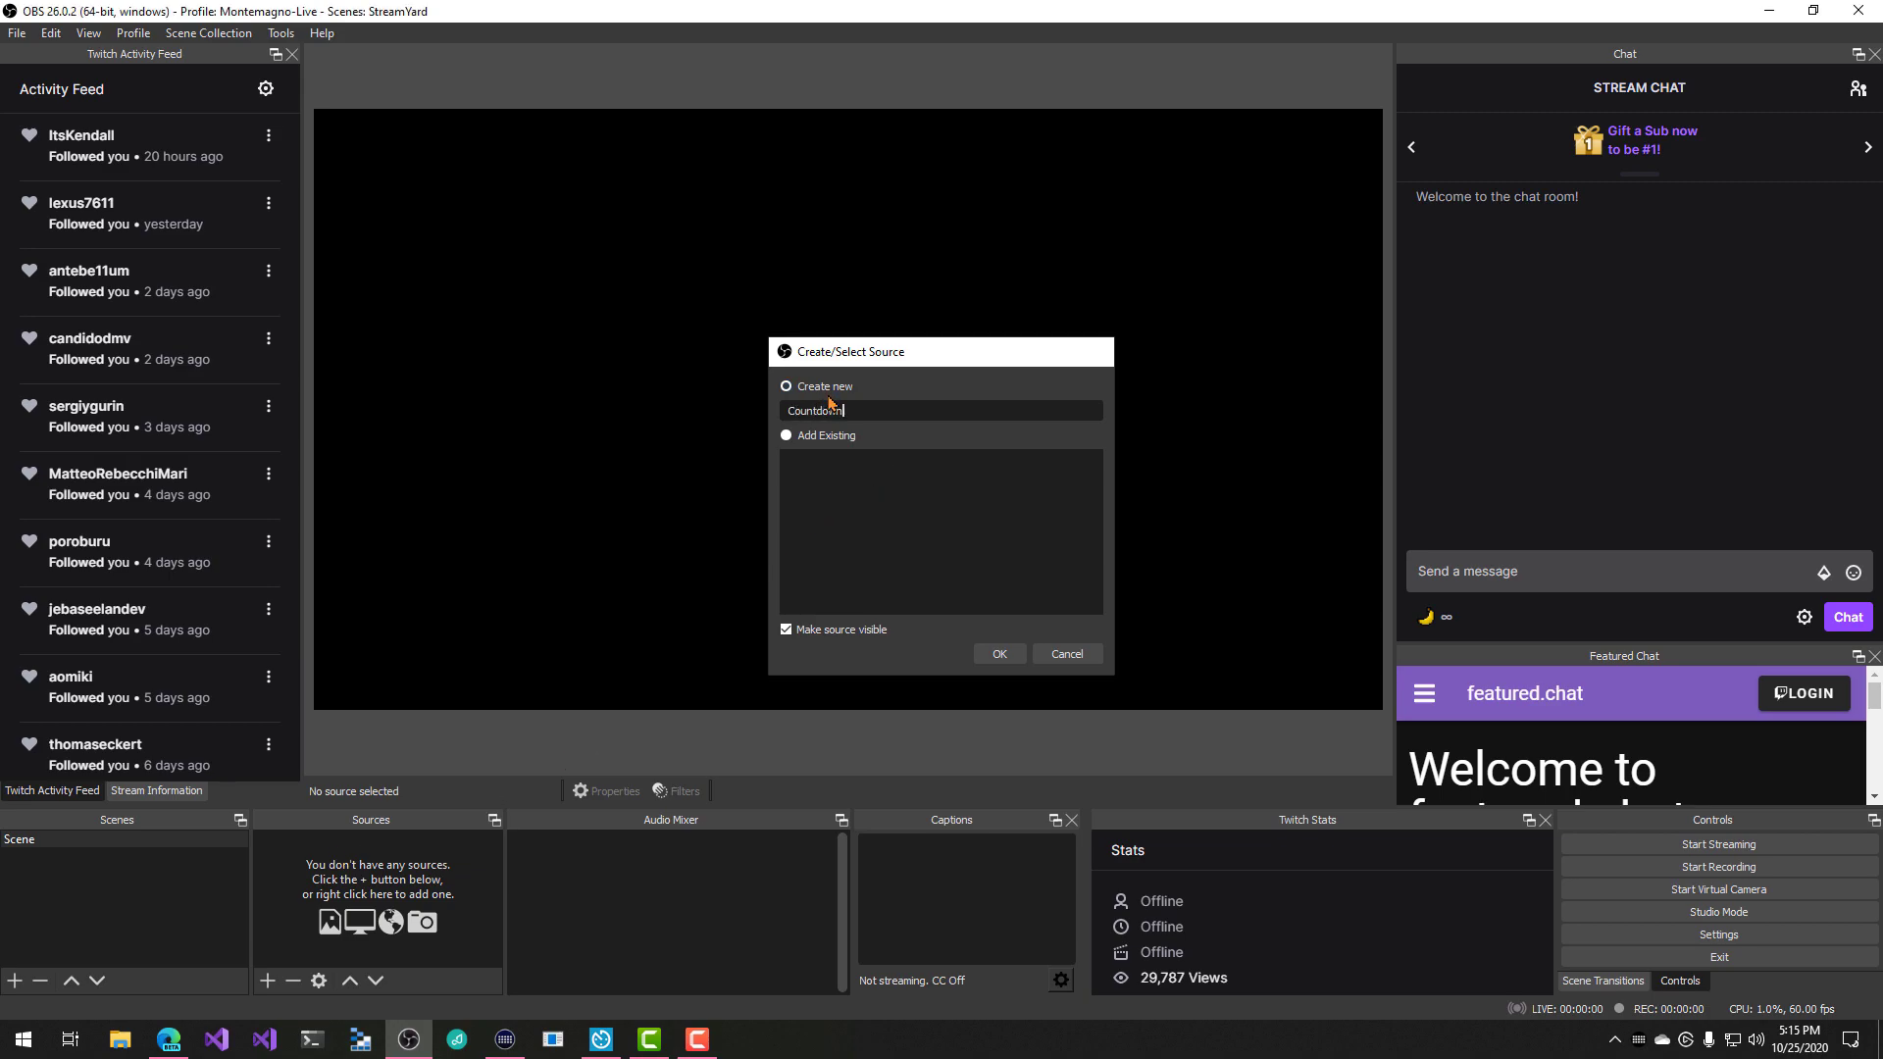
{"action": "key", "text": "Return"}
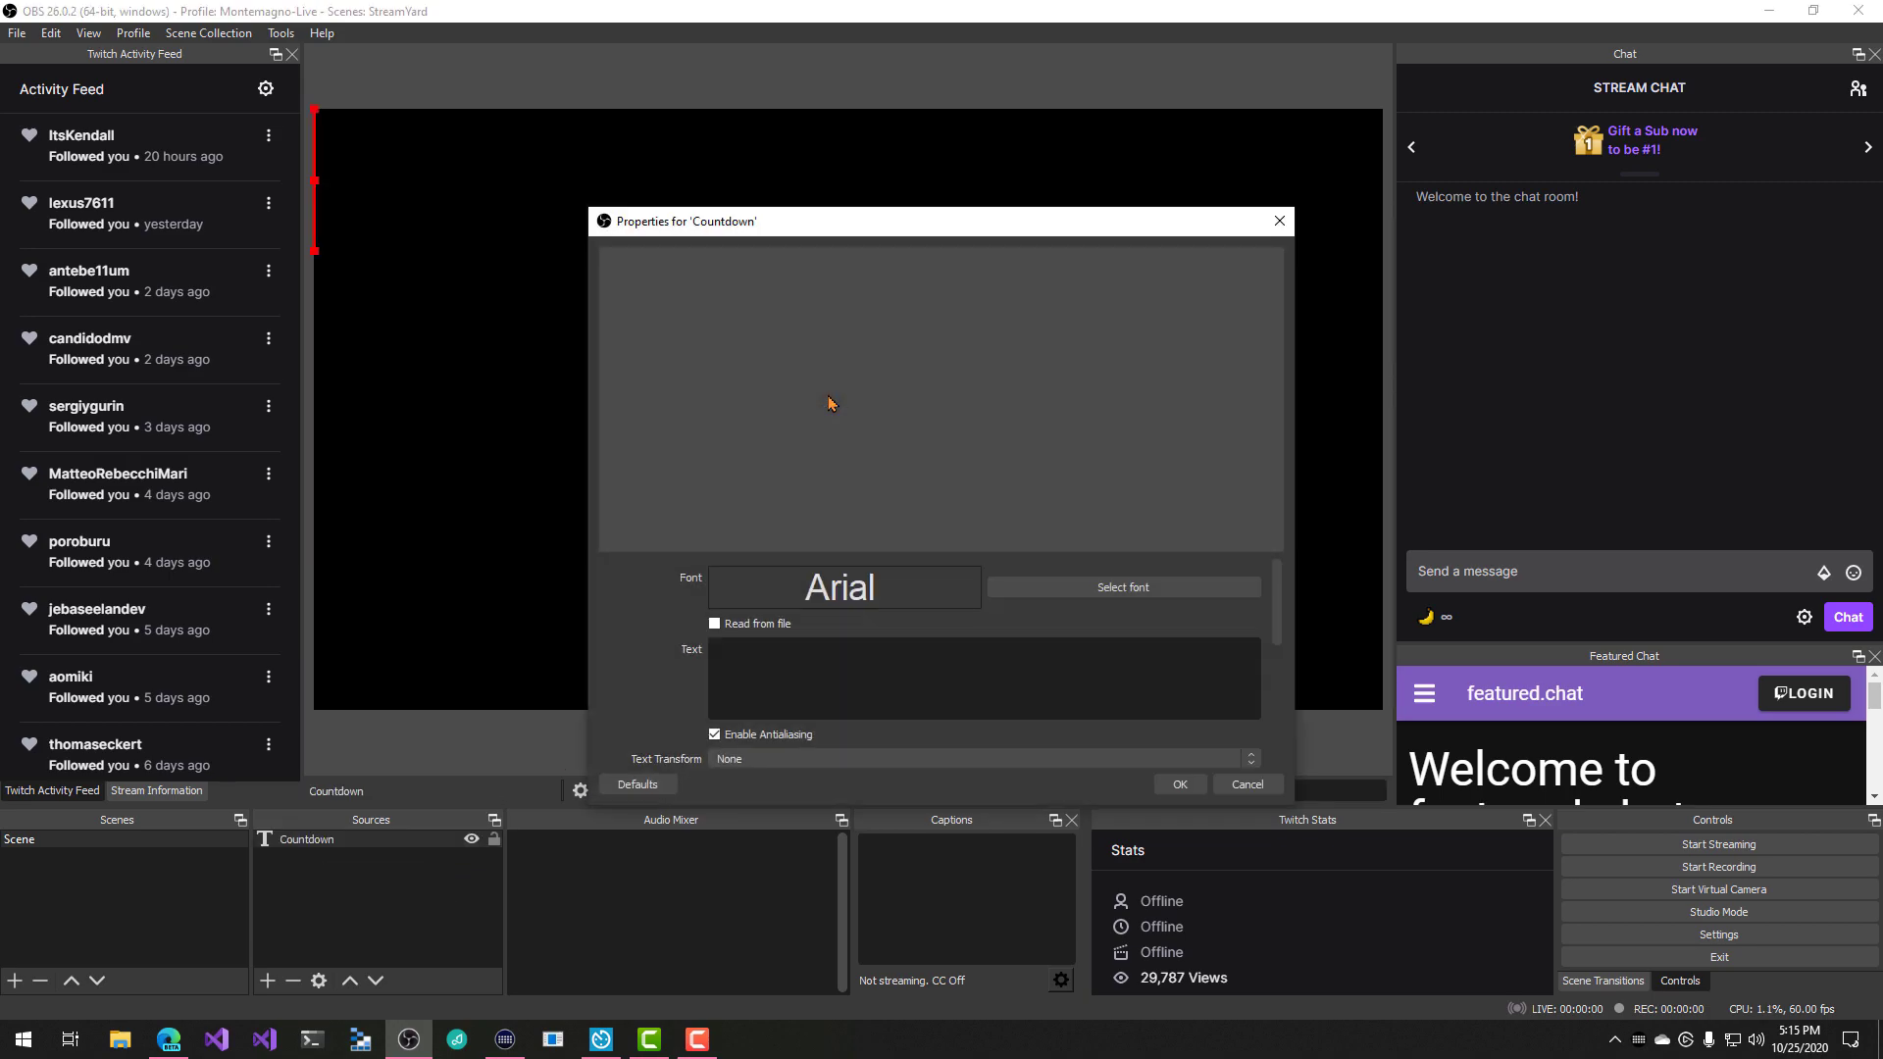
- Set the Countdown text to read from countdown.txt in the MyStreamTimer folder and confirm
{"action": "left_click", "coordinate": [715, 623]}
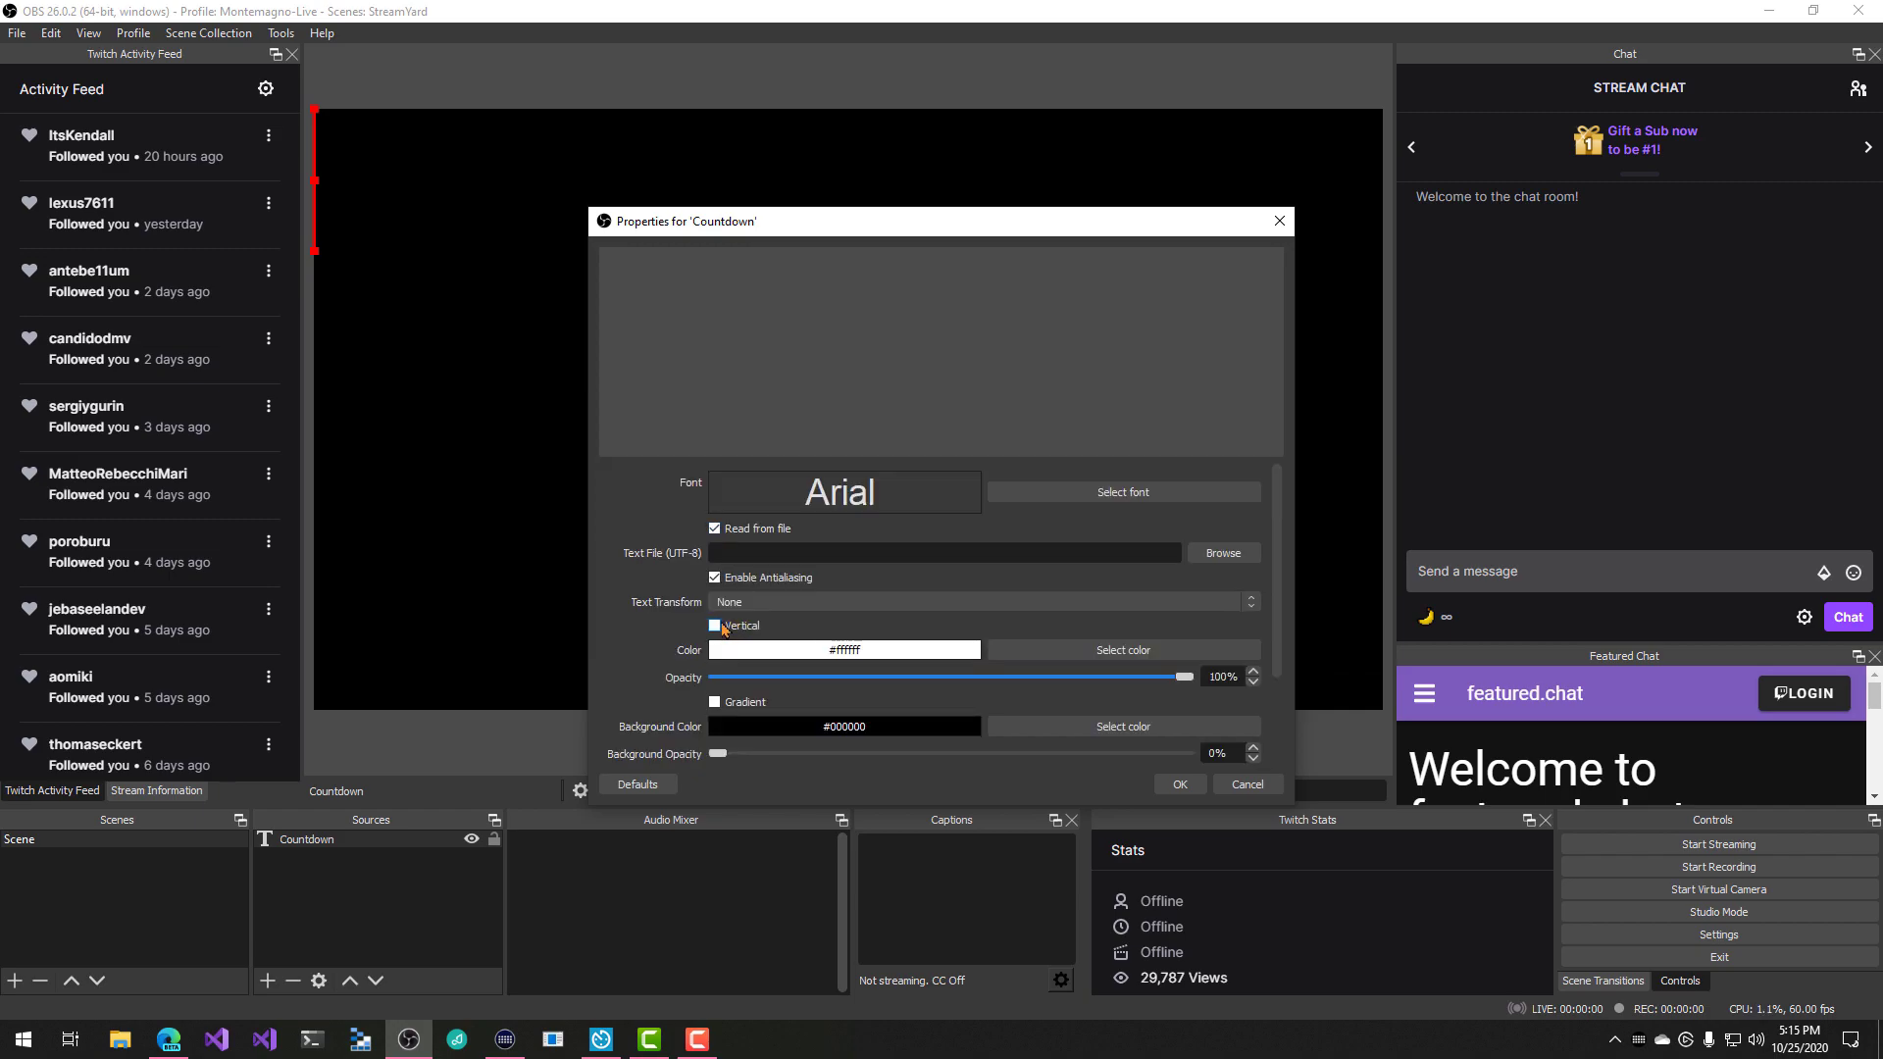
{"action": "left_click", "coordinate": [1224, 553]}
{"action": "left_click", "coordinate": [1192, 292]}
{"action": "key", "text": "ctrl+v"}
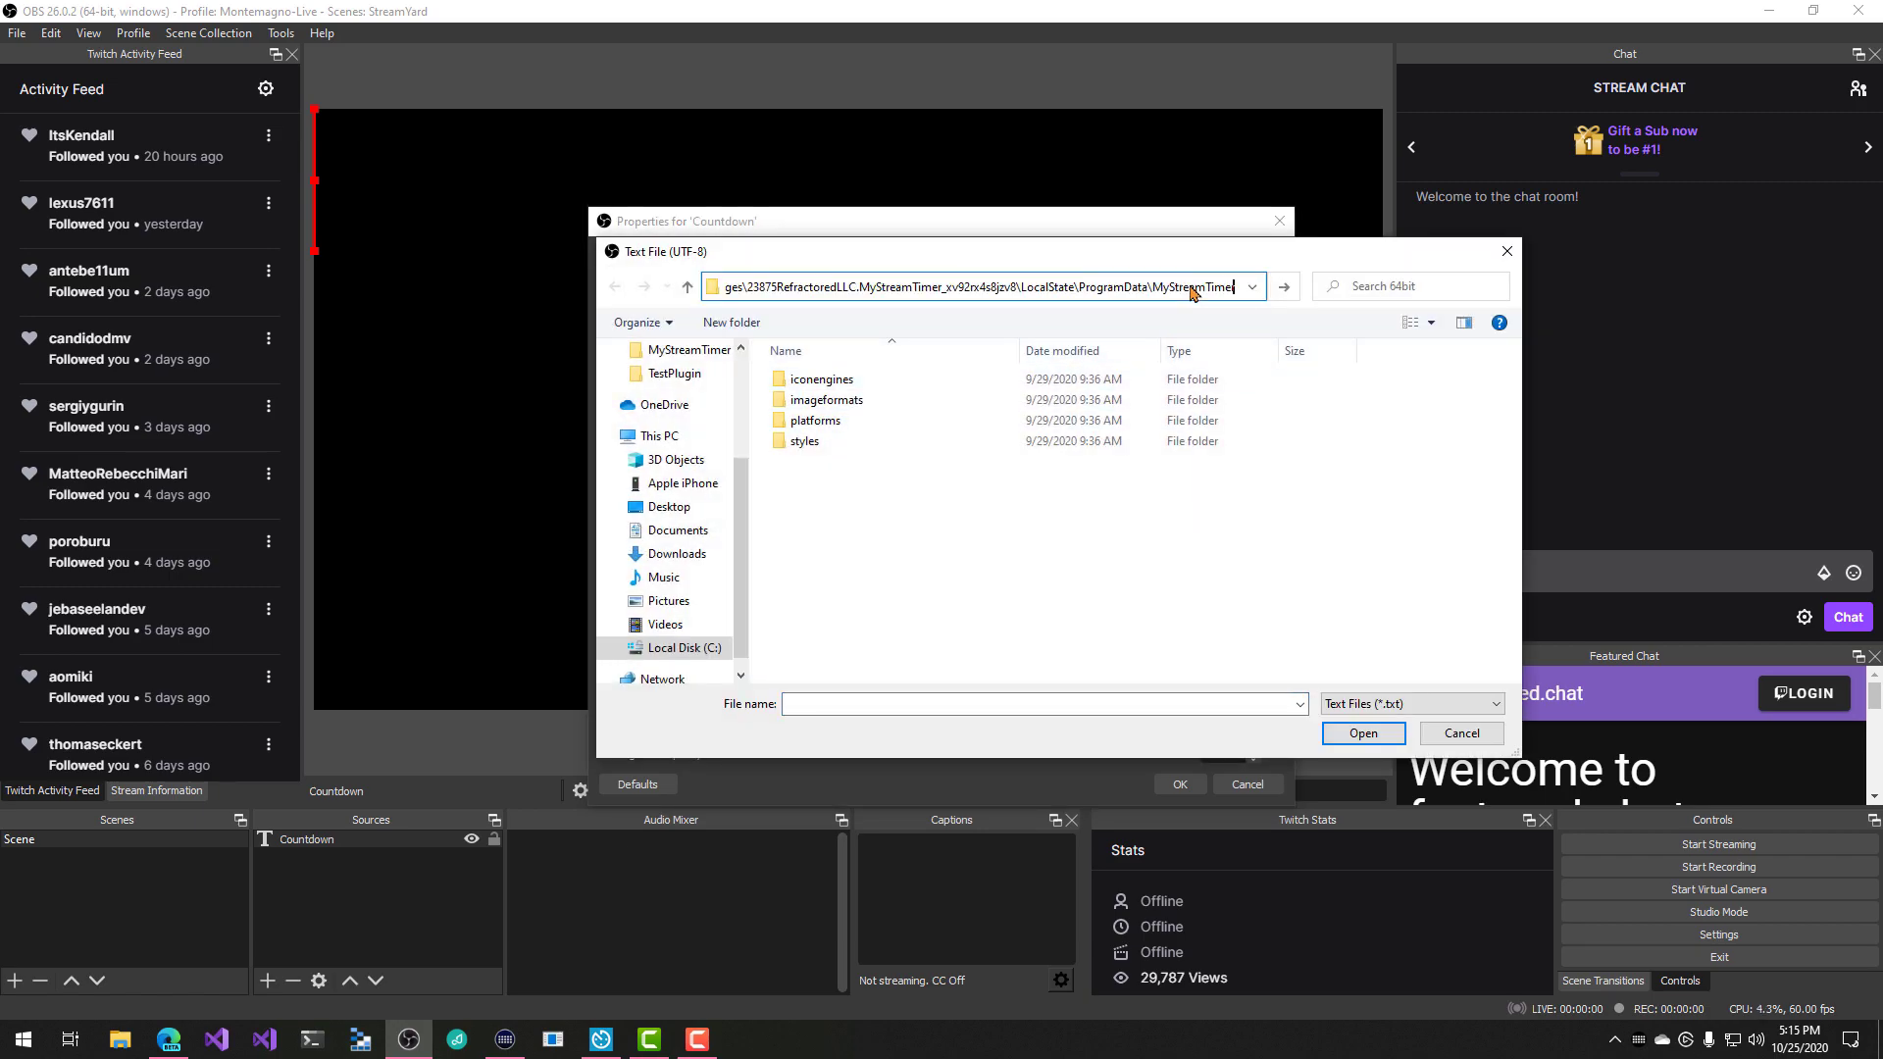
{"action": "key", "text": "Return"}
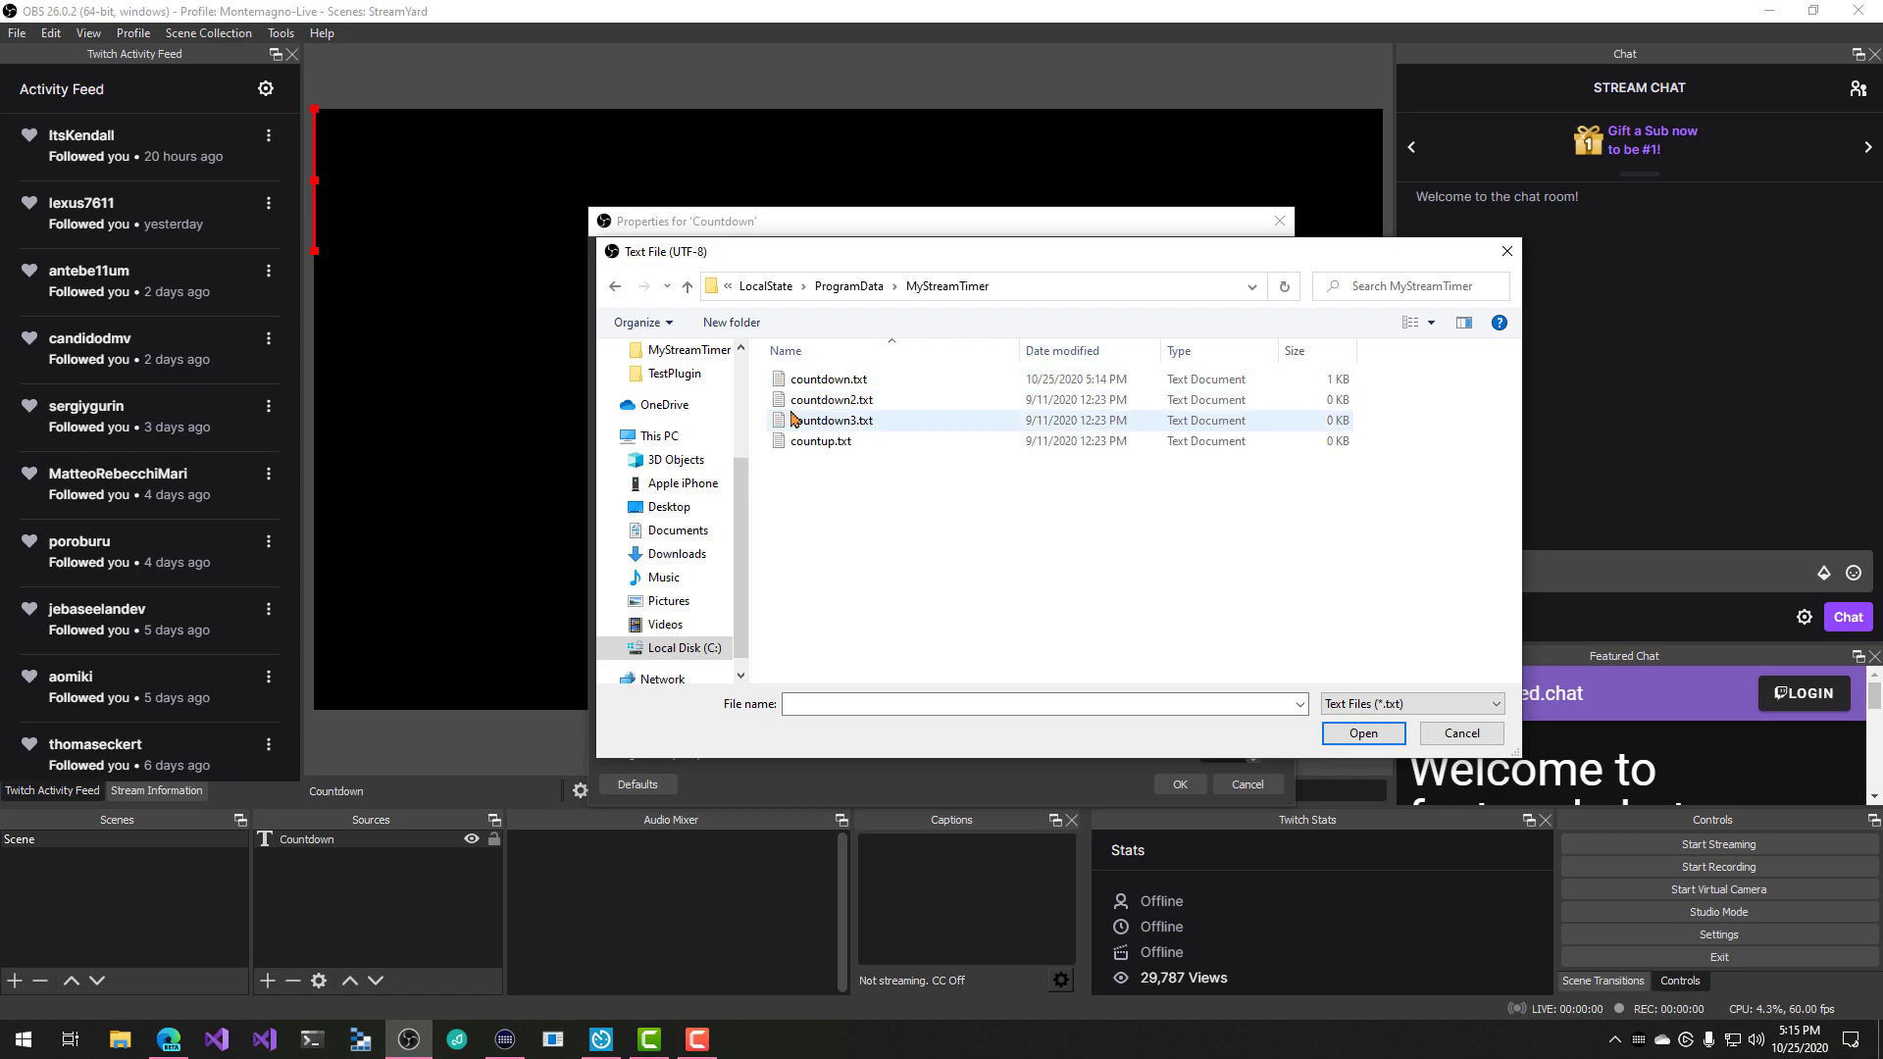
{"action": "left_click", "coordinate": [819, 388]}
{"action": "double_click", "coordinate": [858, 382]}
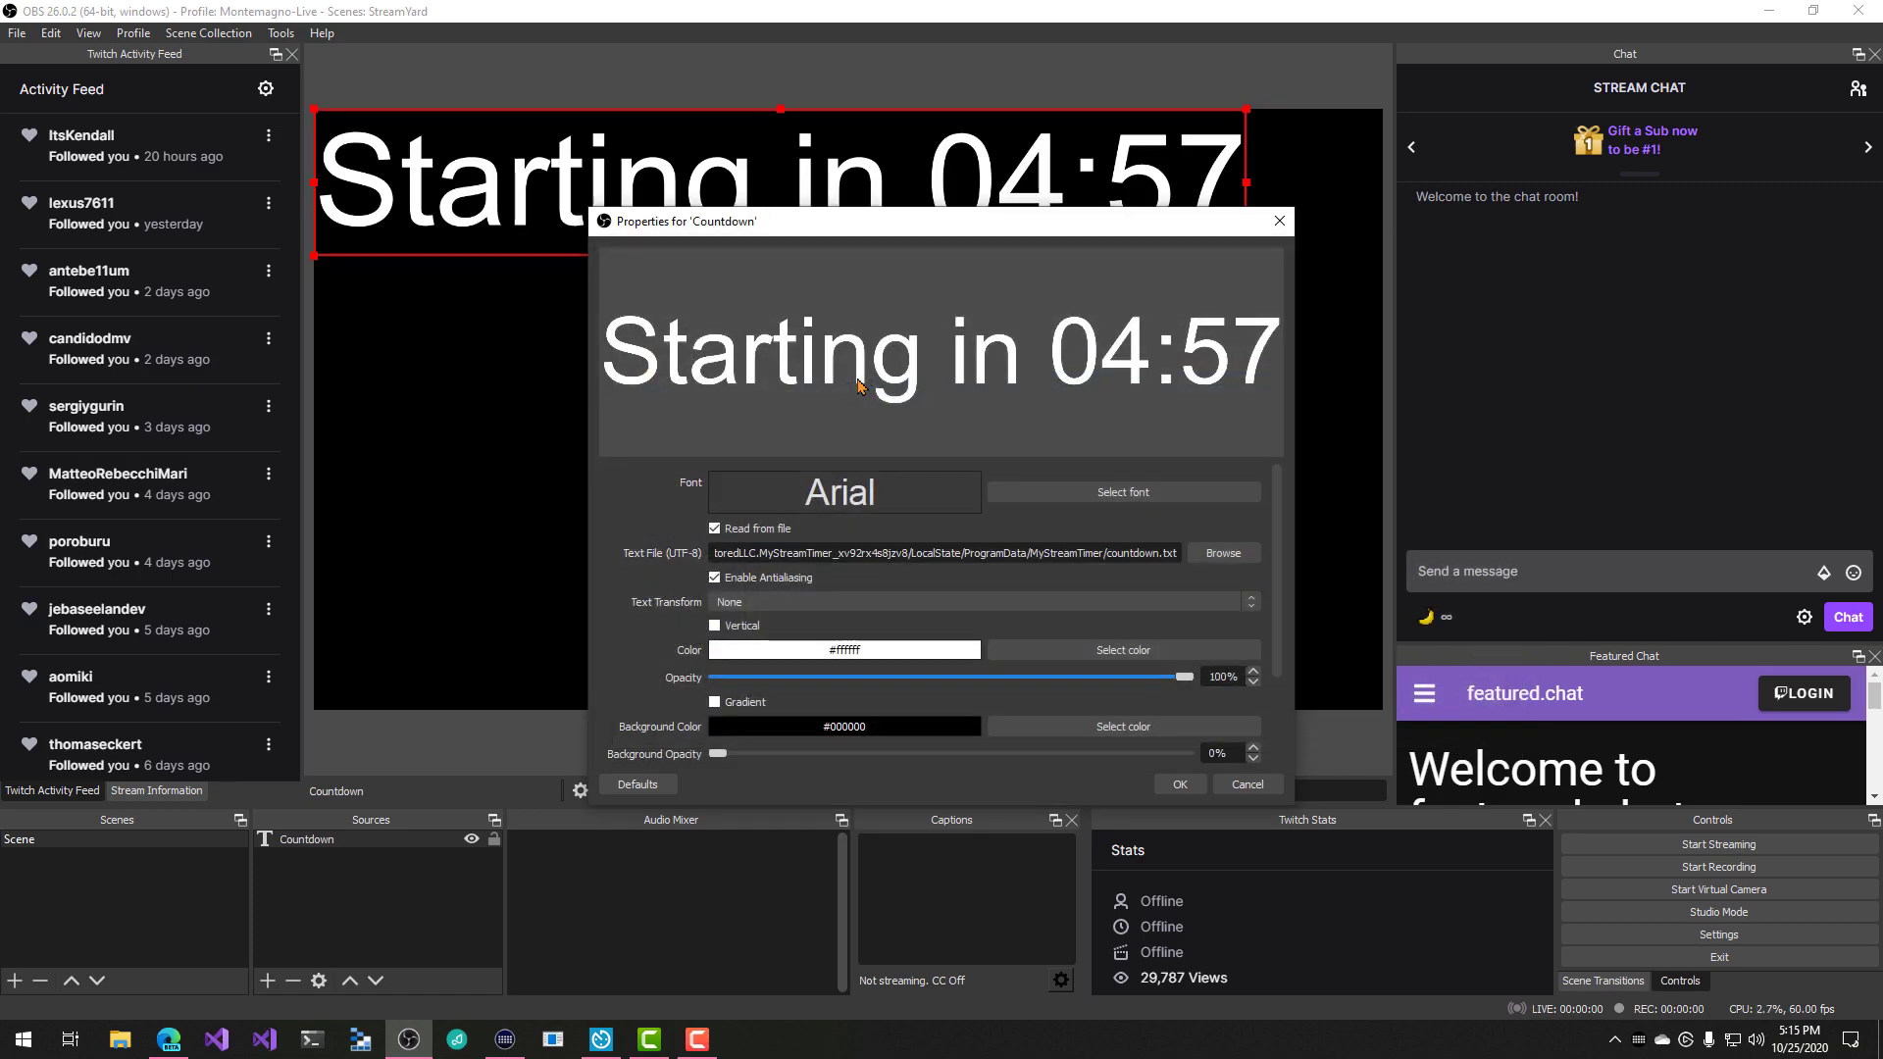
{"action": "left_click", "coordinate": [1180, 783]}
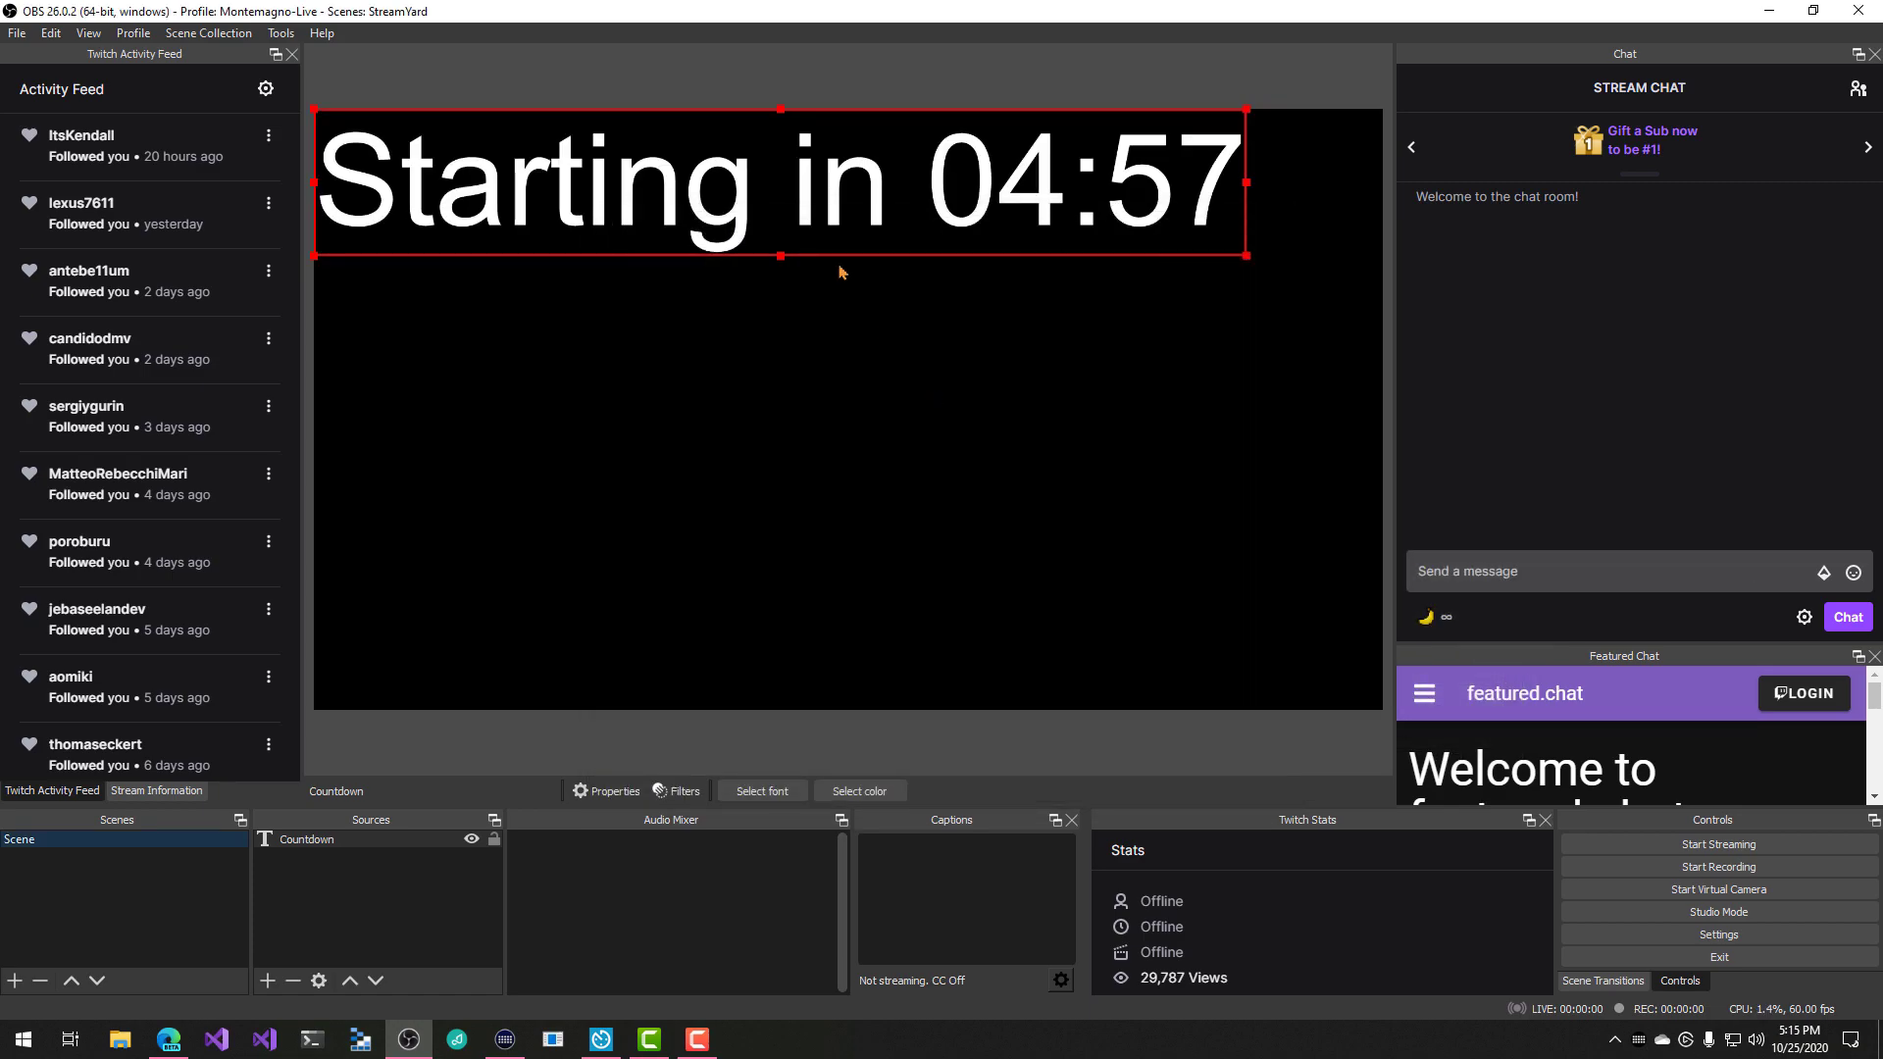
- Centre the Countdown text on the canvas, then run the timer and stop it at 04:50
{"action": "left_click_drag", "start_coordinate": [794, 212], "coordinate": [879, 418]}
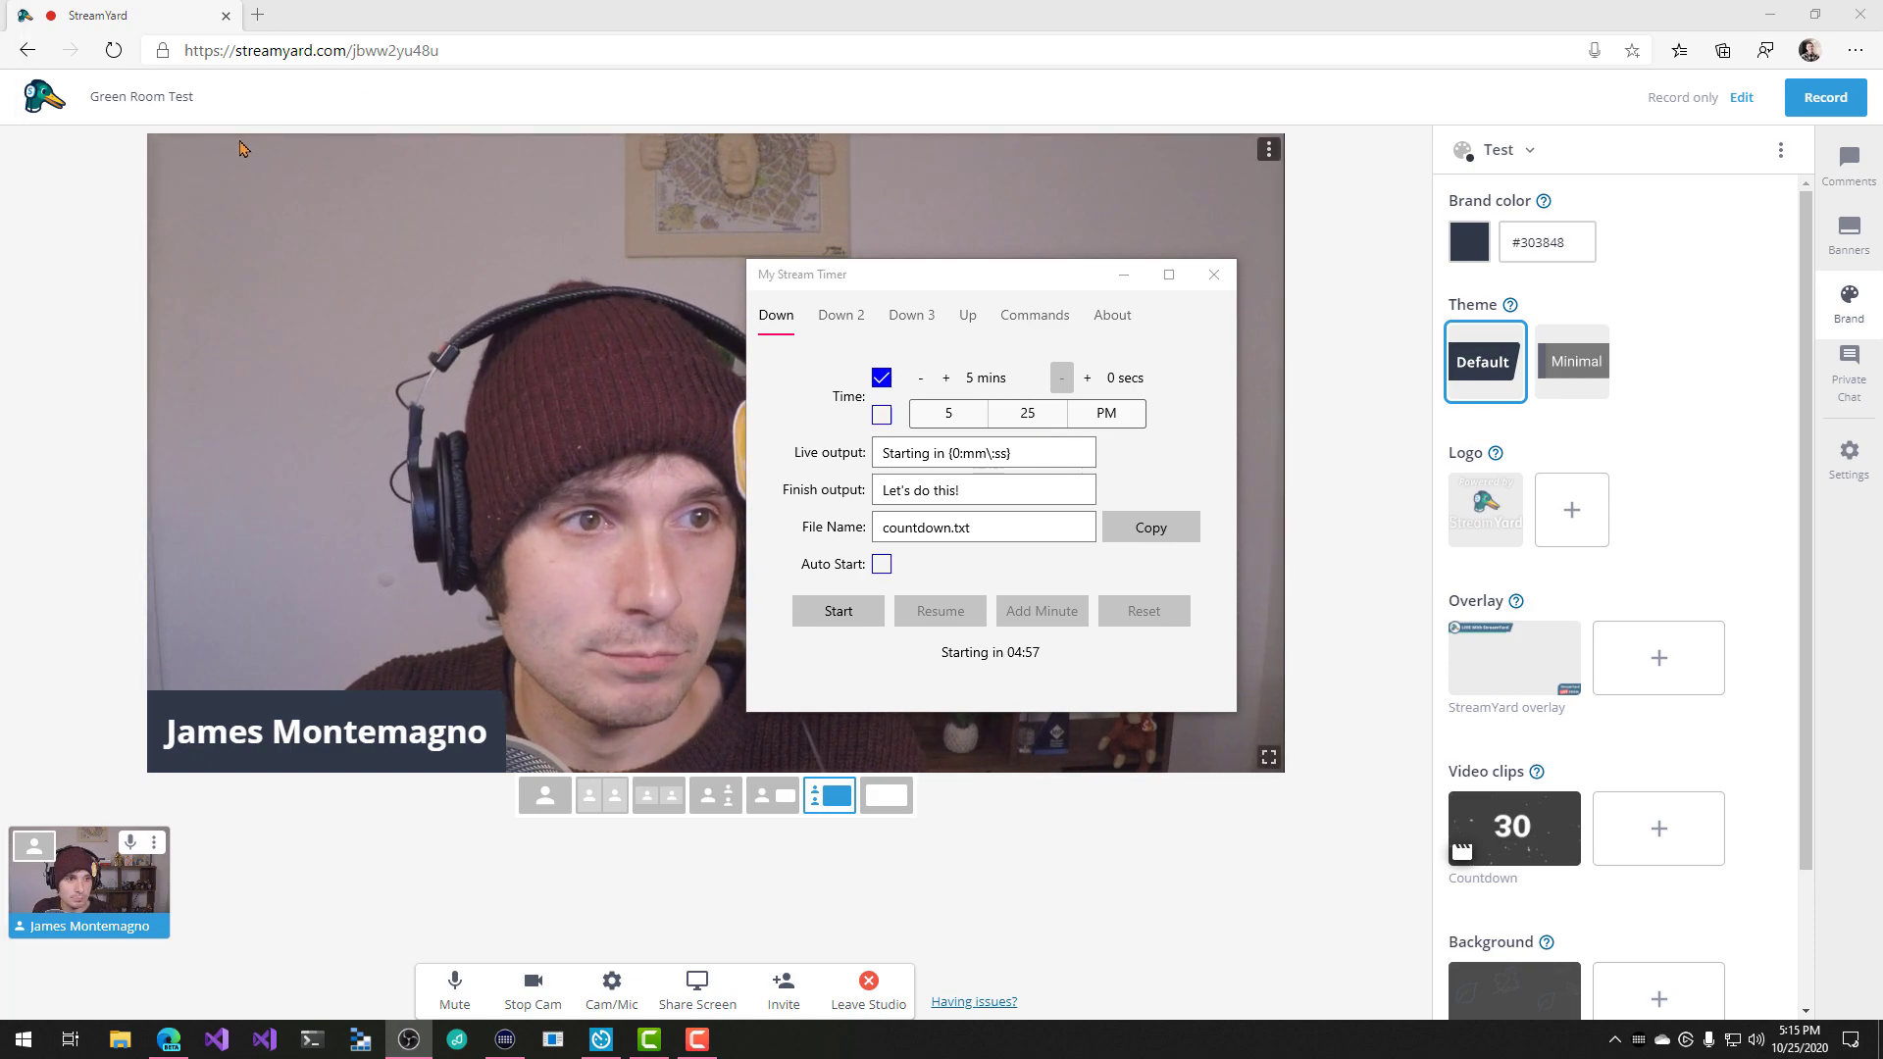
{"action": "key", "text": "alt+Tab"}
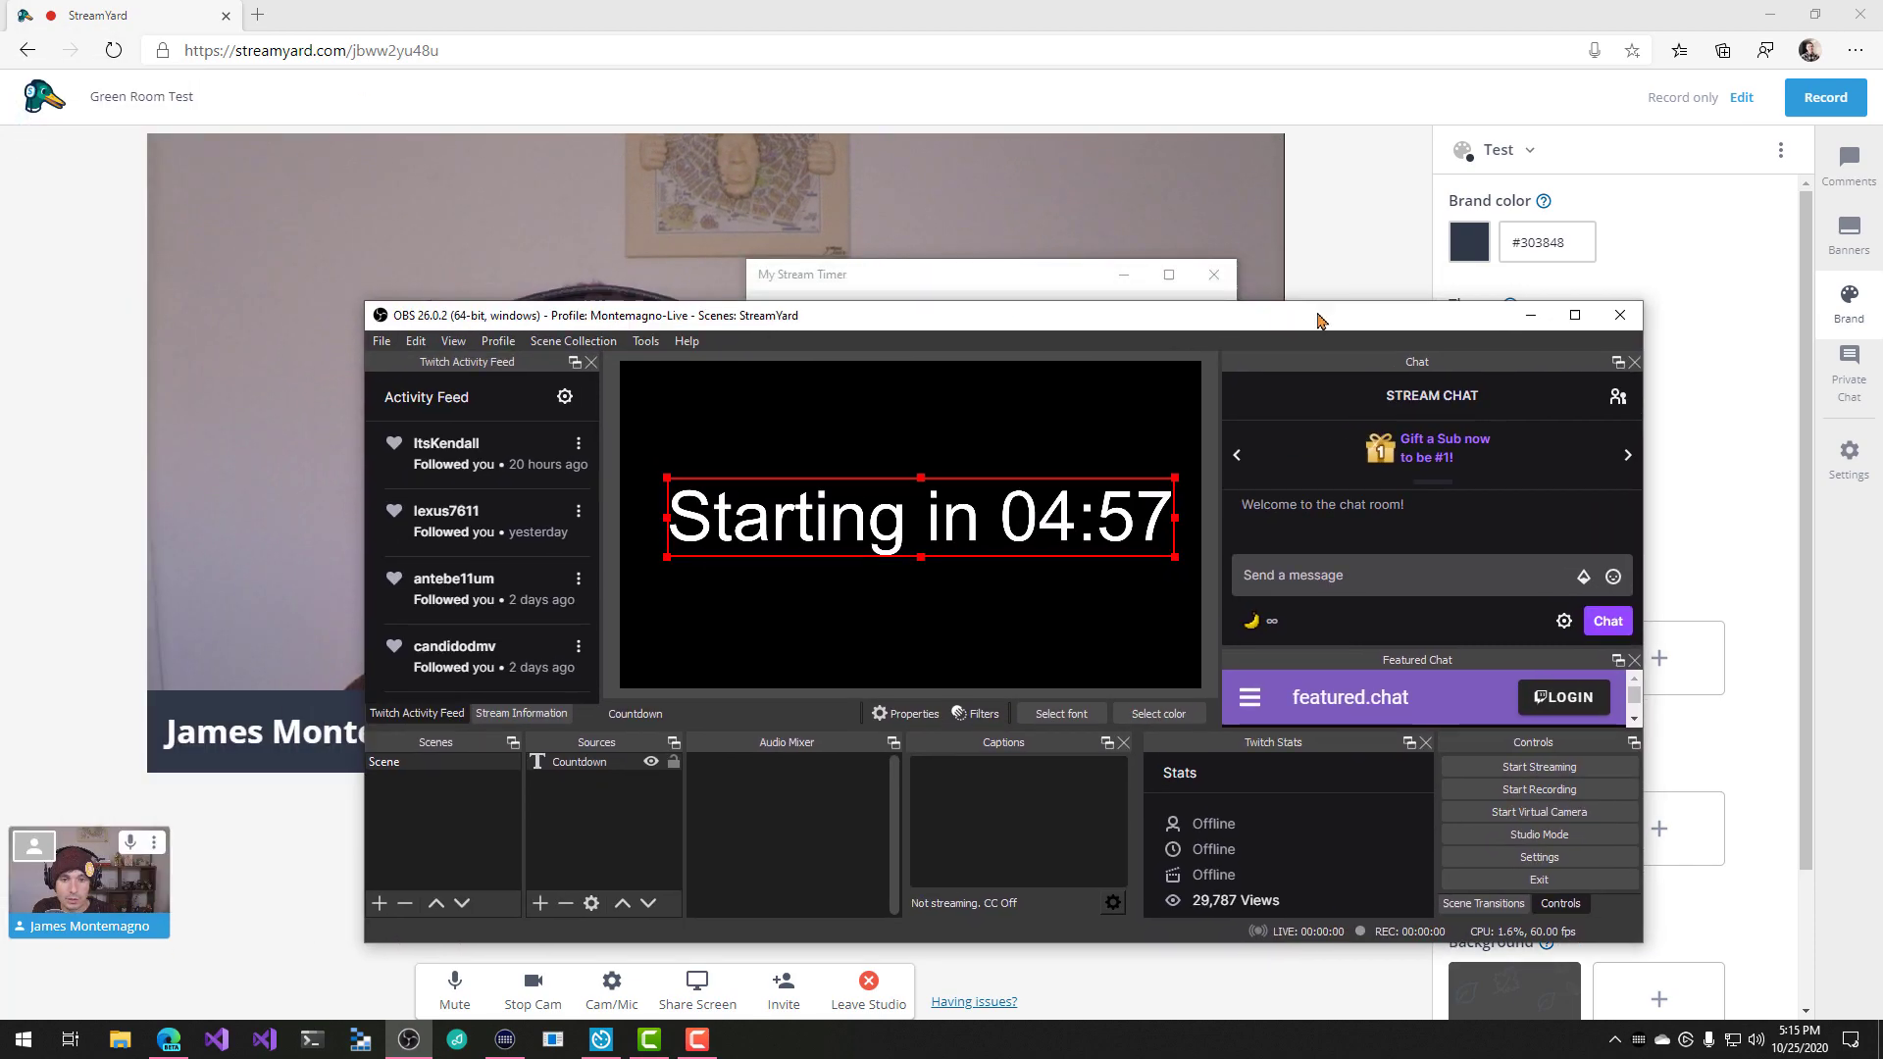
{"action": "left_click_drag", "start_coordinate": [969, 263], "coordinate": [1415, 199]}
{"action": "left_click", "coordinate": [1317, 549]}
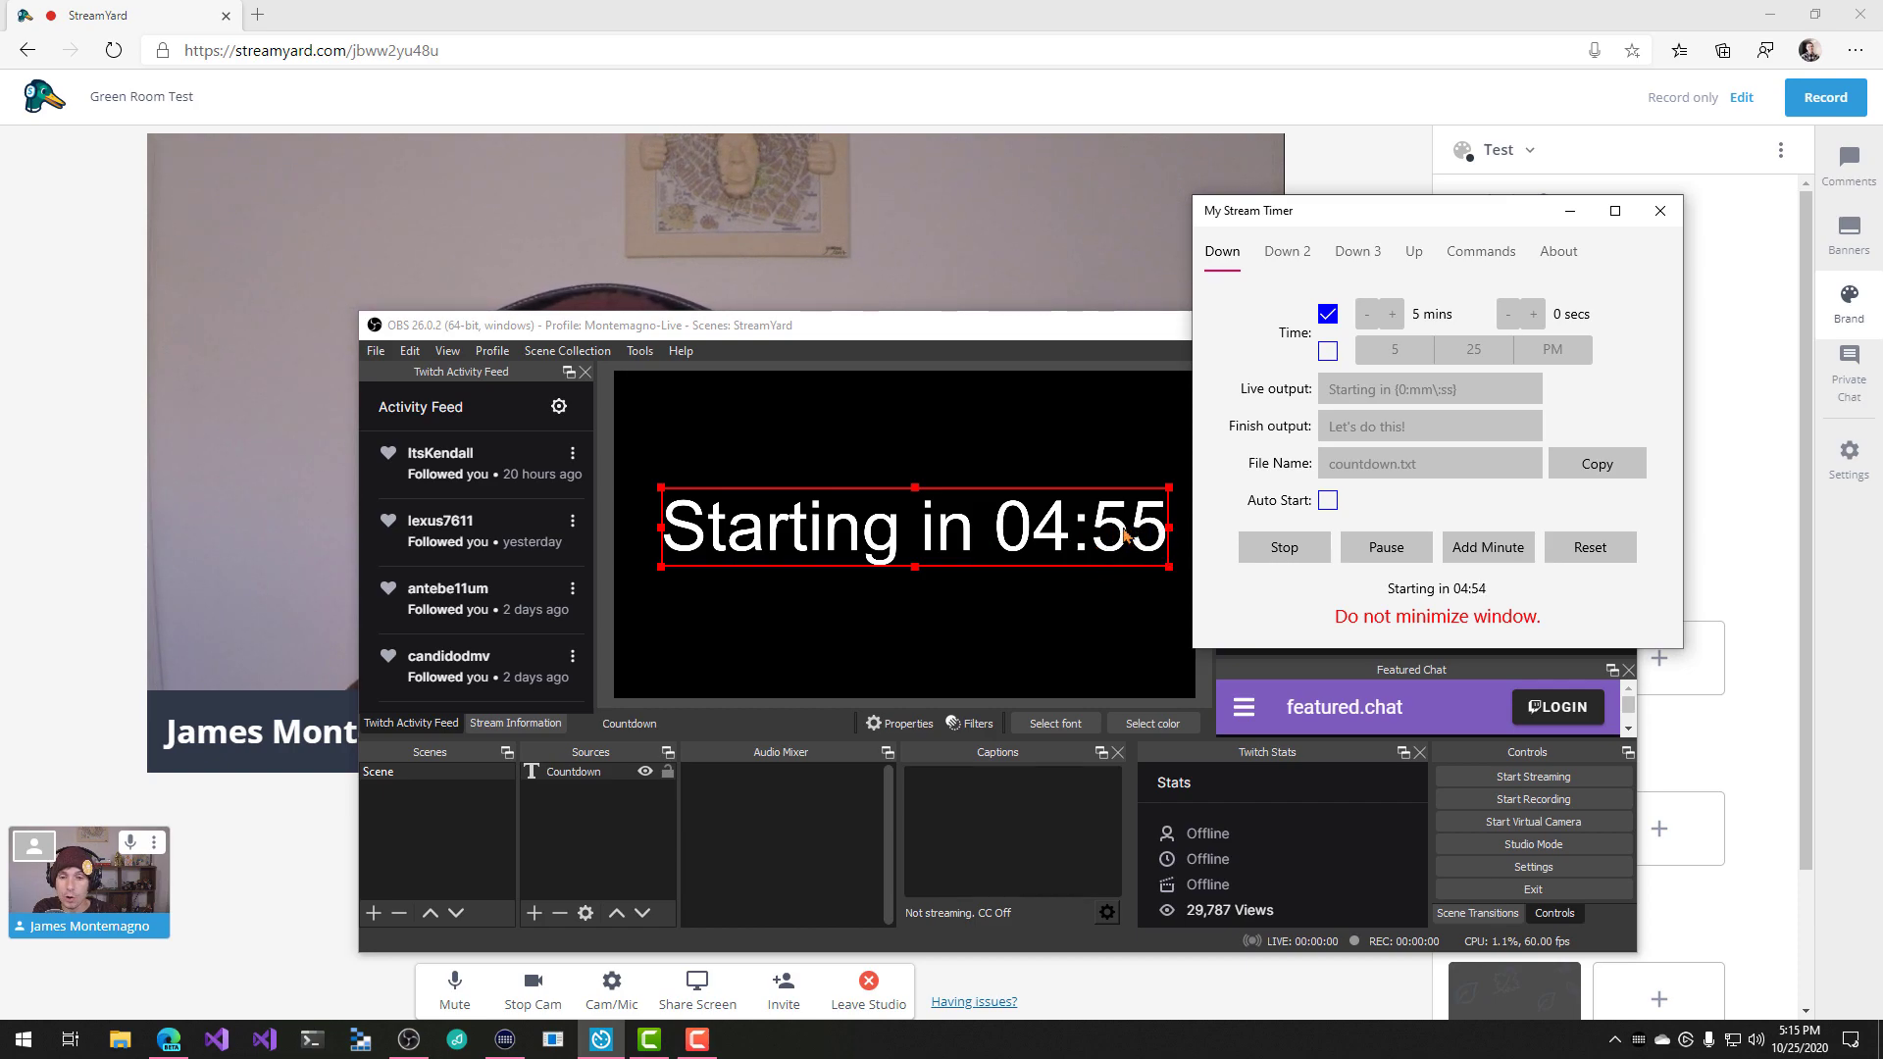
{"action": "left_click", "coordinate": [1284, 550]}
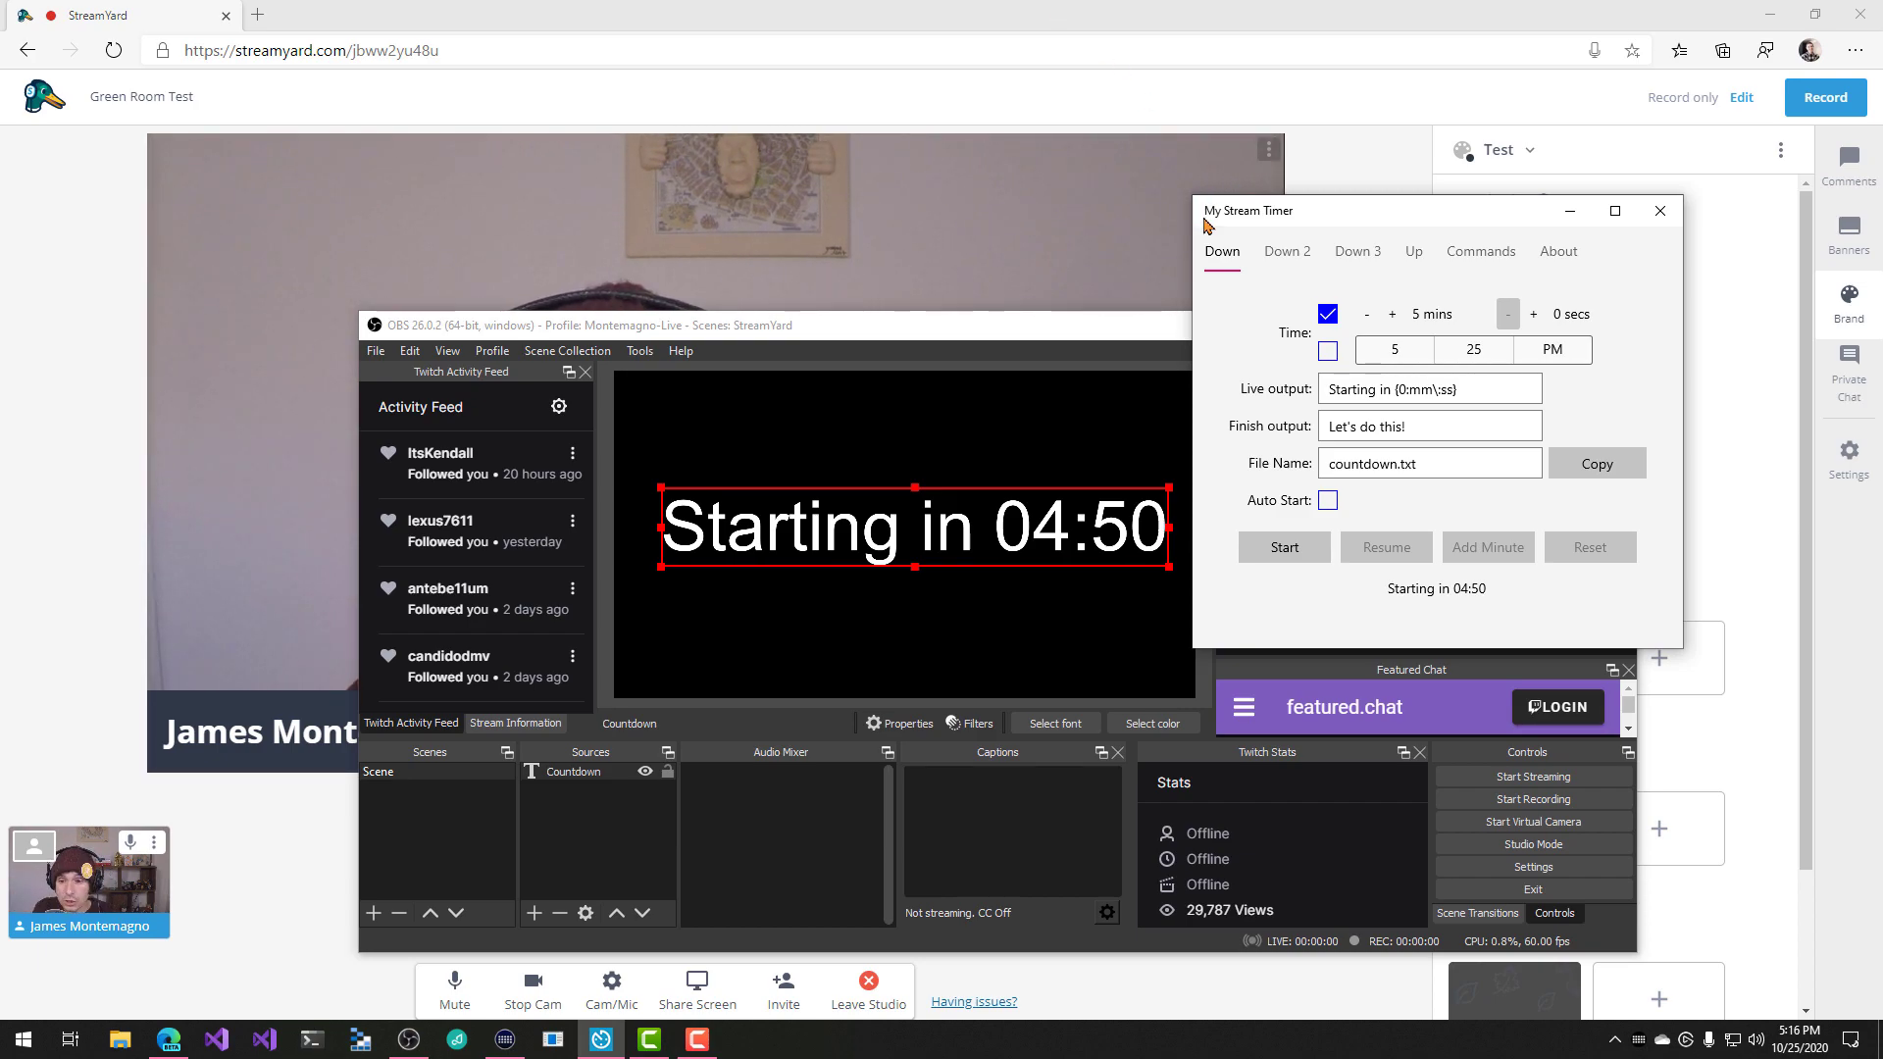
- Maximize OBS, start the Virtual Camera, then minimize OBS back to the StreamYard studio
{"action": "left_click", "coordinate": [1085, 332]}
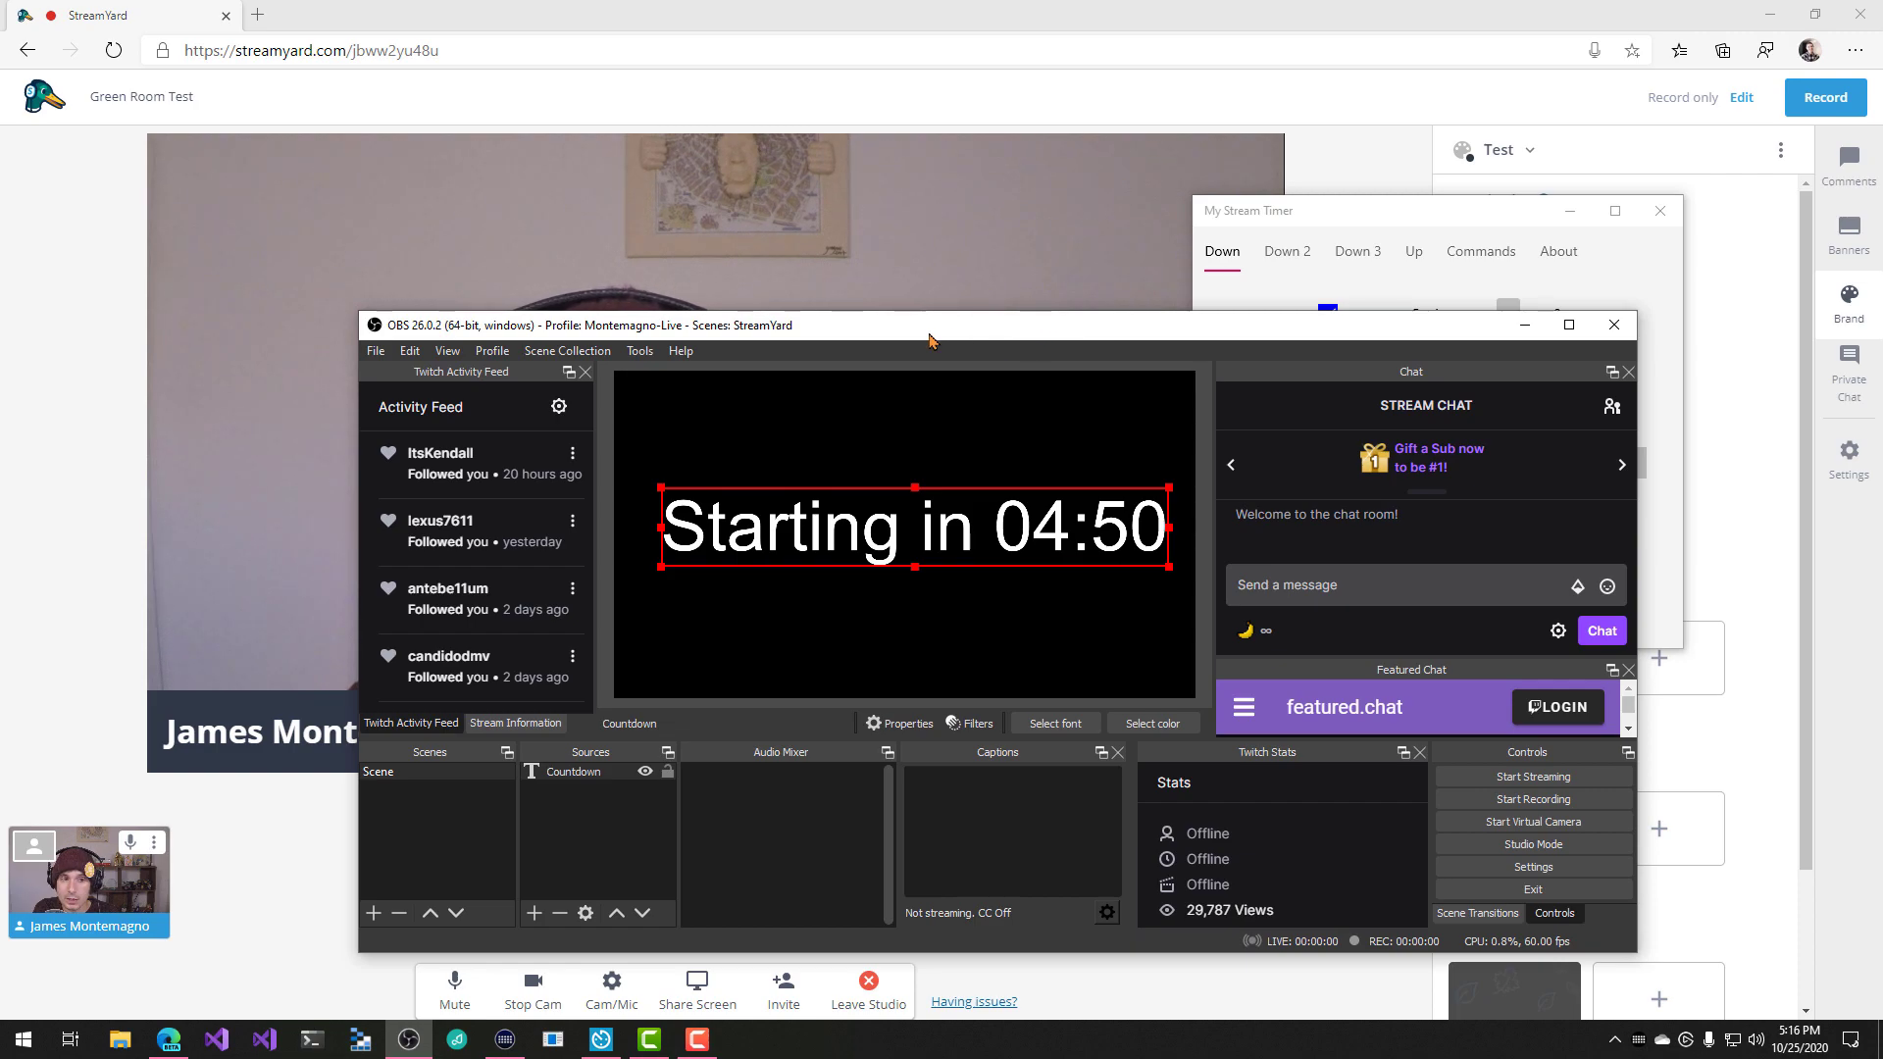
{"action": "double_click", "coordinate": [1100, 336]}
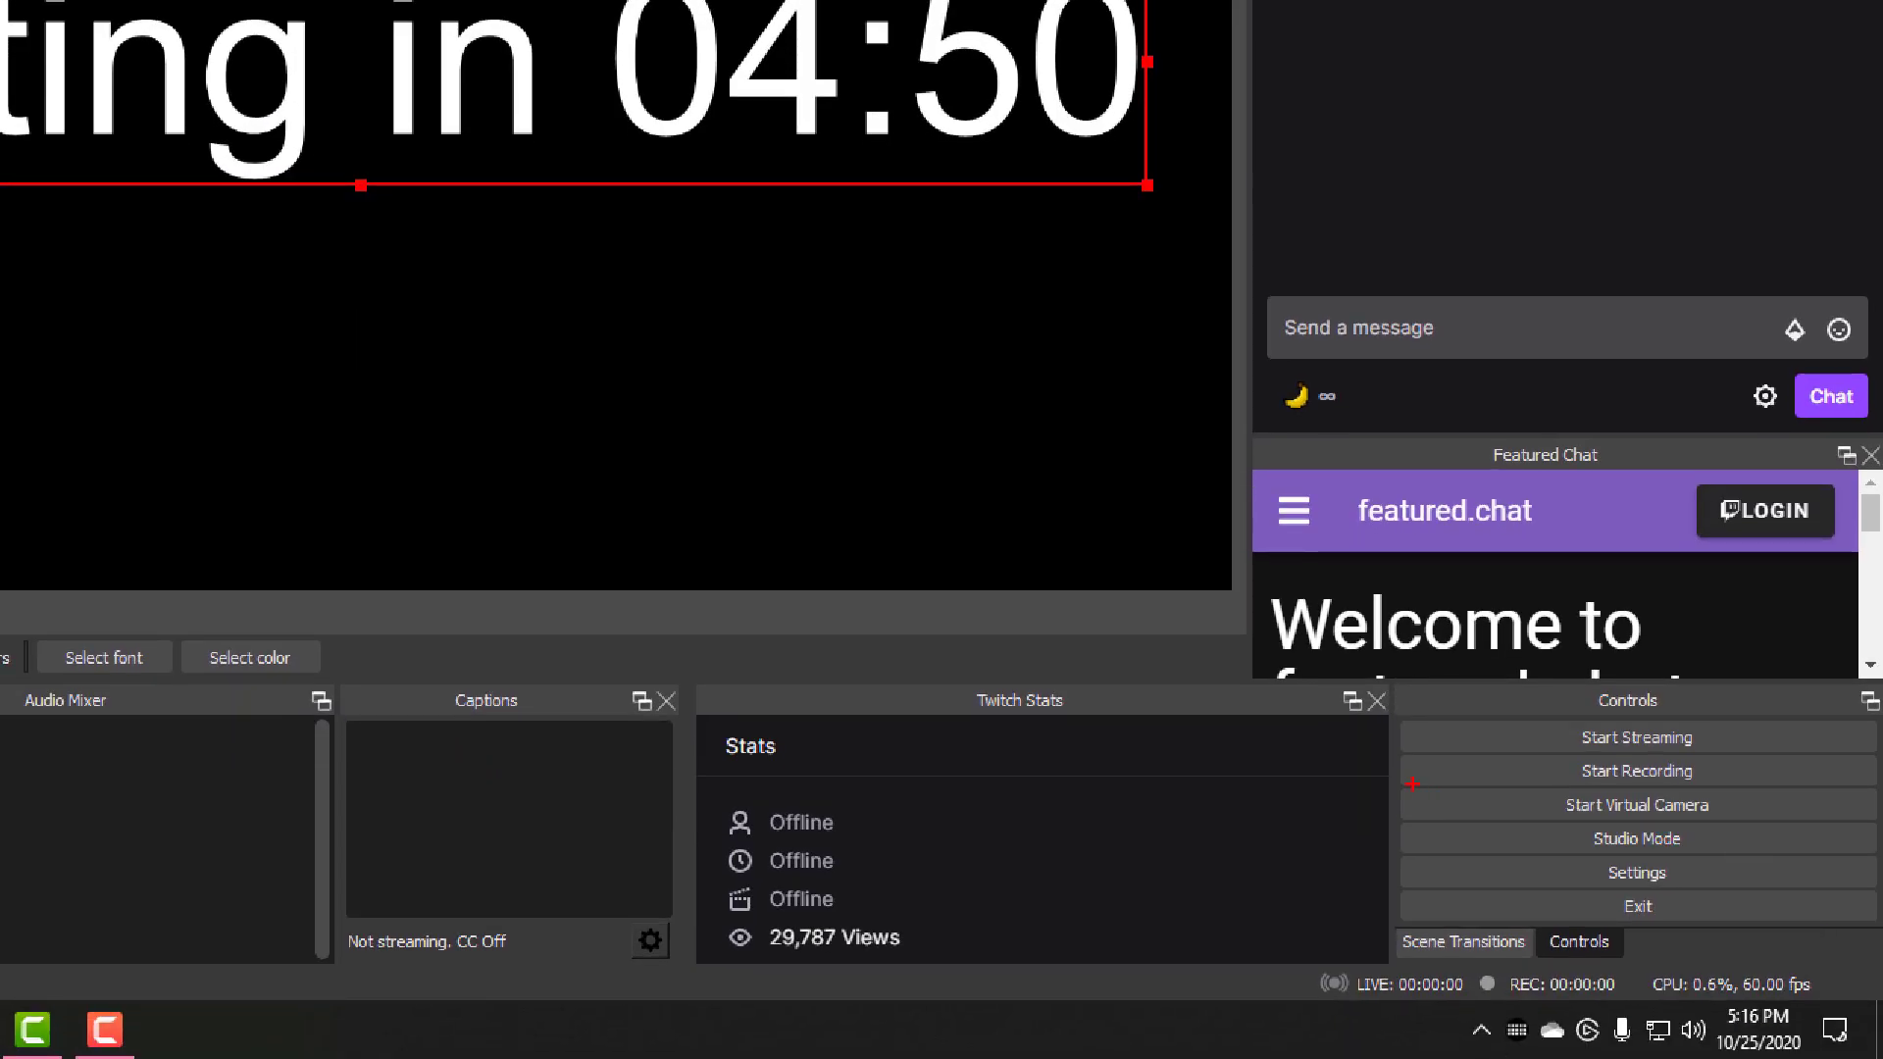
{"action": "left_click_drag", "start_coordinate": [1385, 780], "coordinate": [1877, 834]}
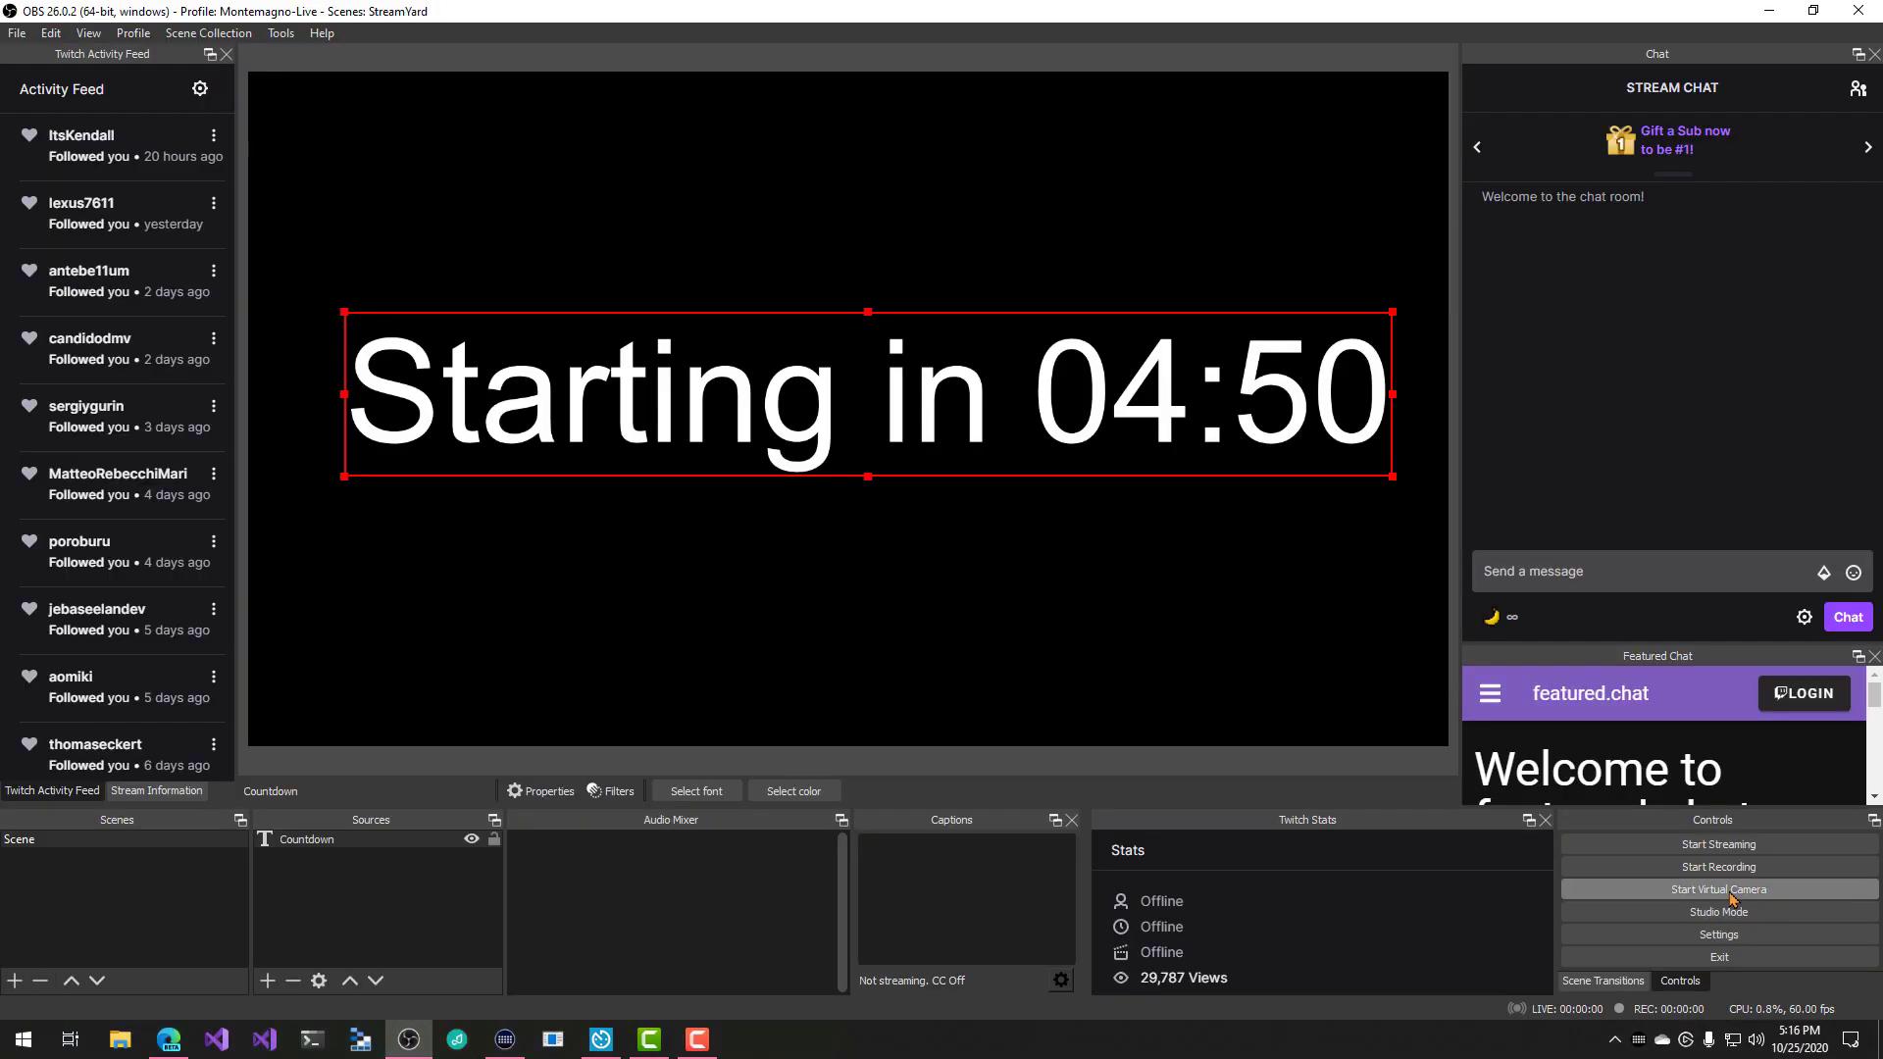
{"action": "left_click", "coordinate": [1661, 810]}
{"action": "left_click", "coordinate": [1766, 9]}
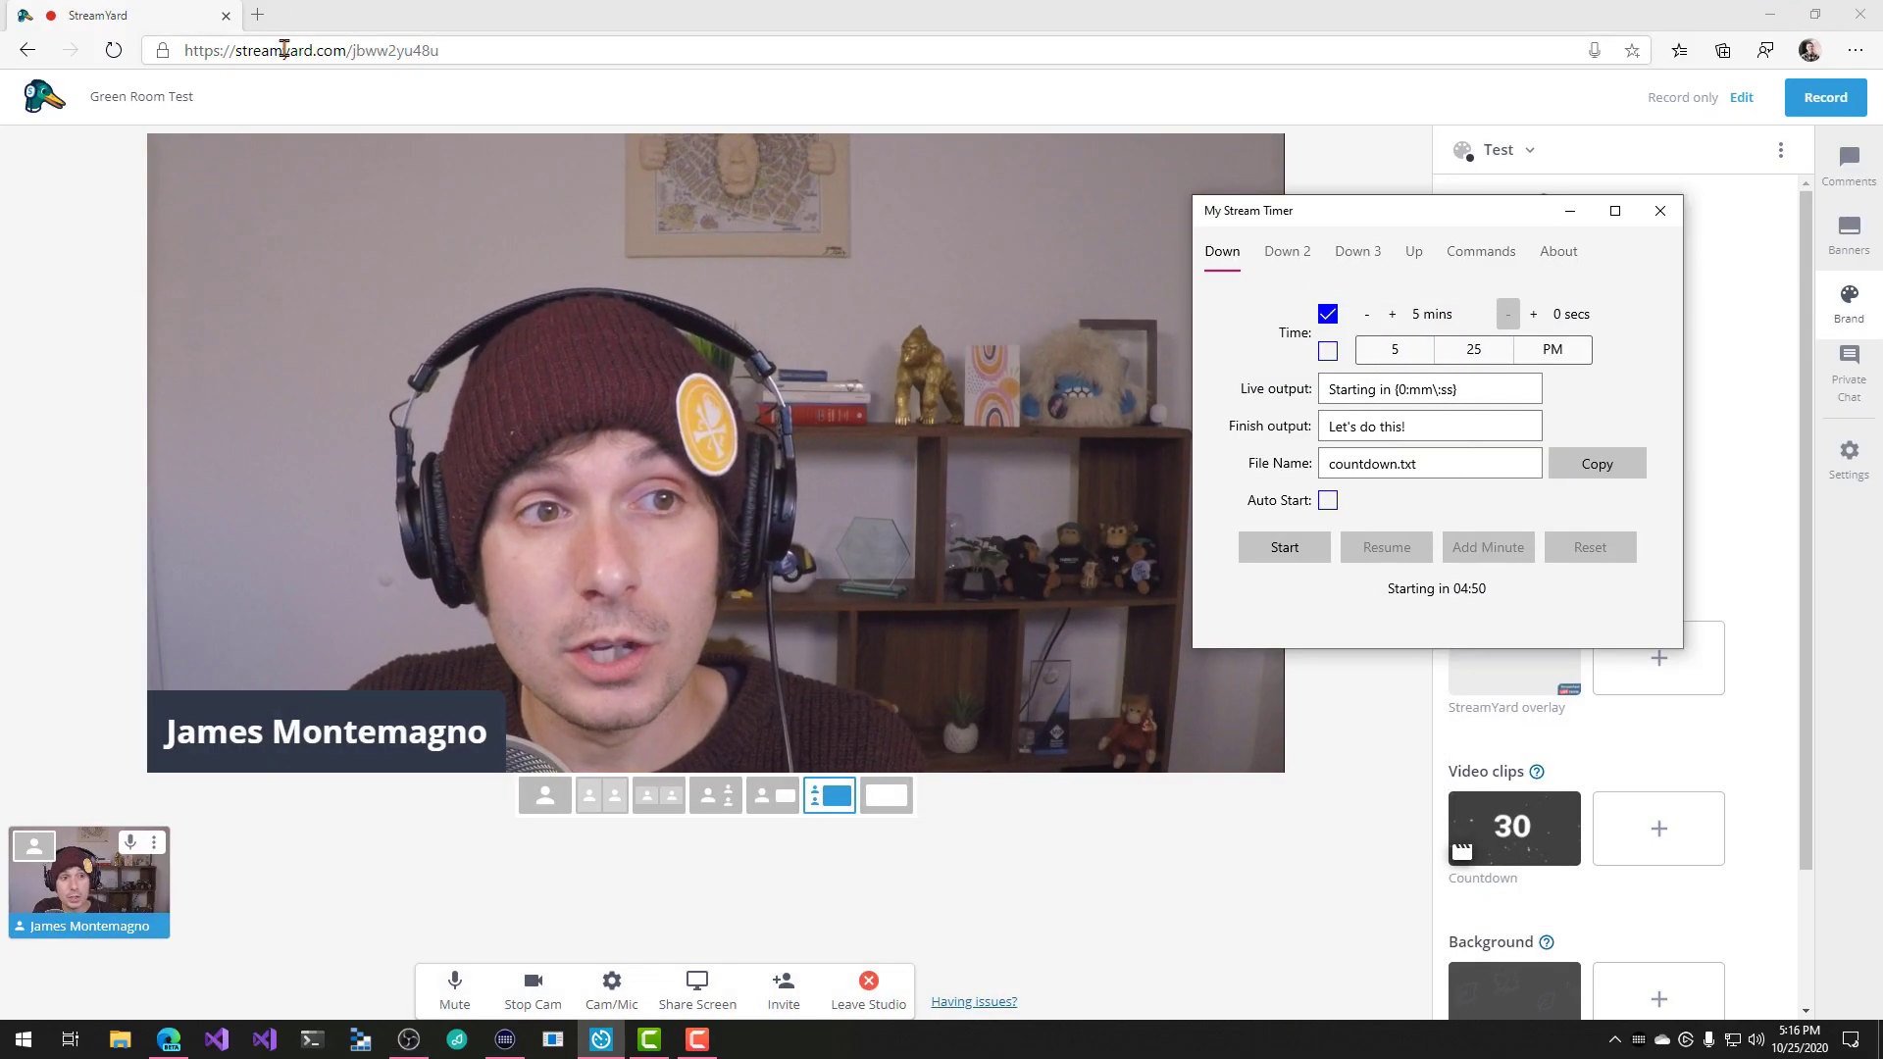
- Open the studio's address in a new browser tab
{"action": "left_click", "coordinate": [284, 49]}
{"action": "key", "text": "ctrl+c"}
{"action": "left_click", "coordinate": [257, 14]}
{"action": "key", "text": "ctrl+v"}
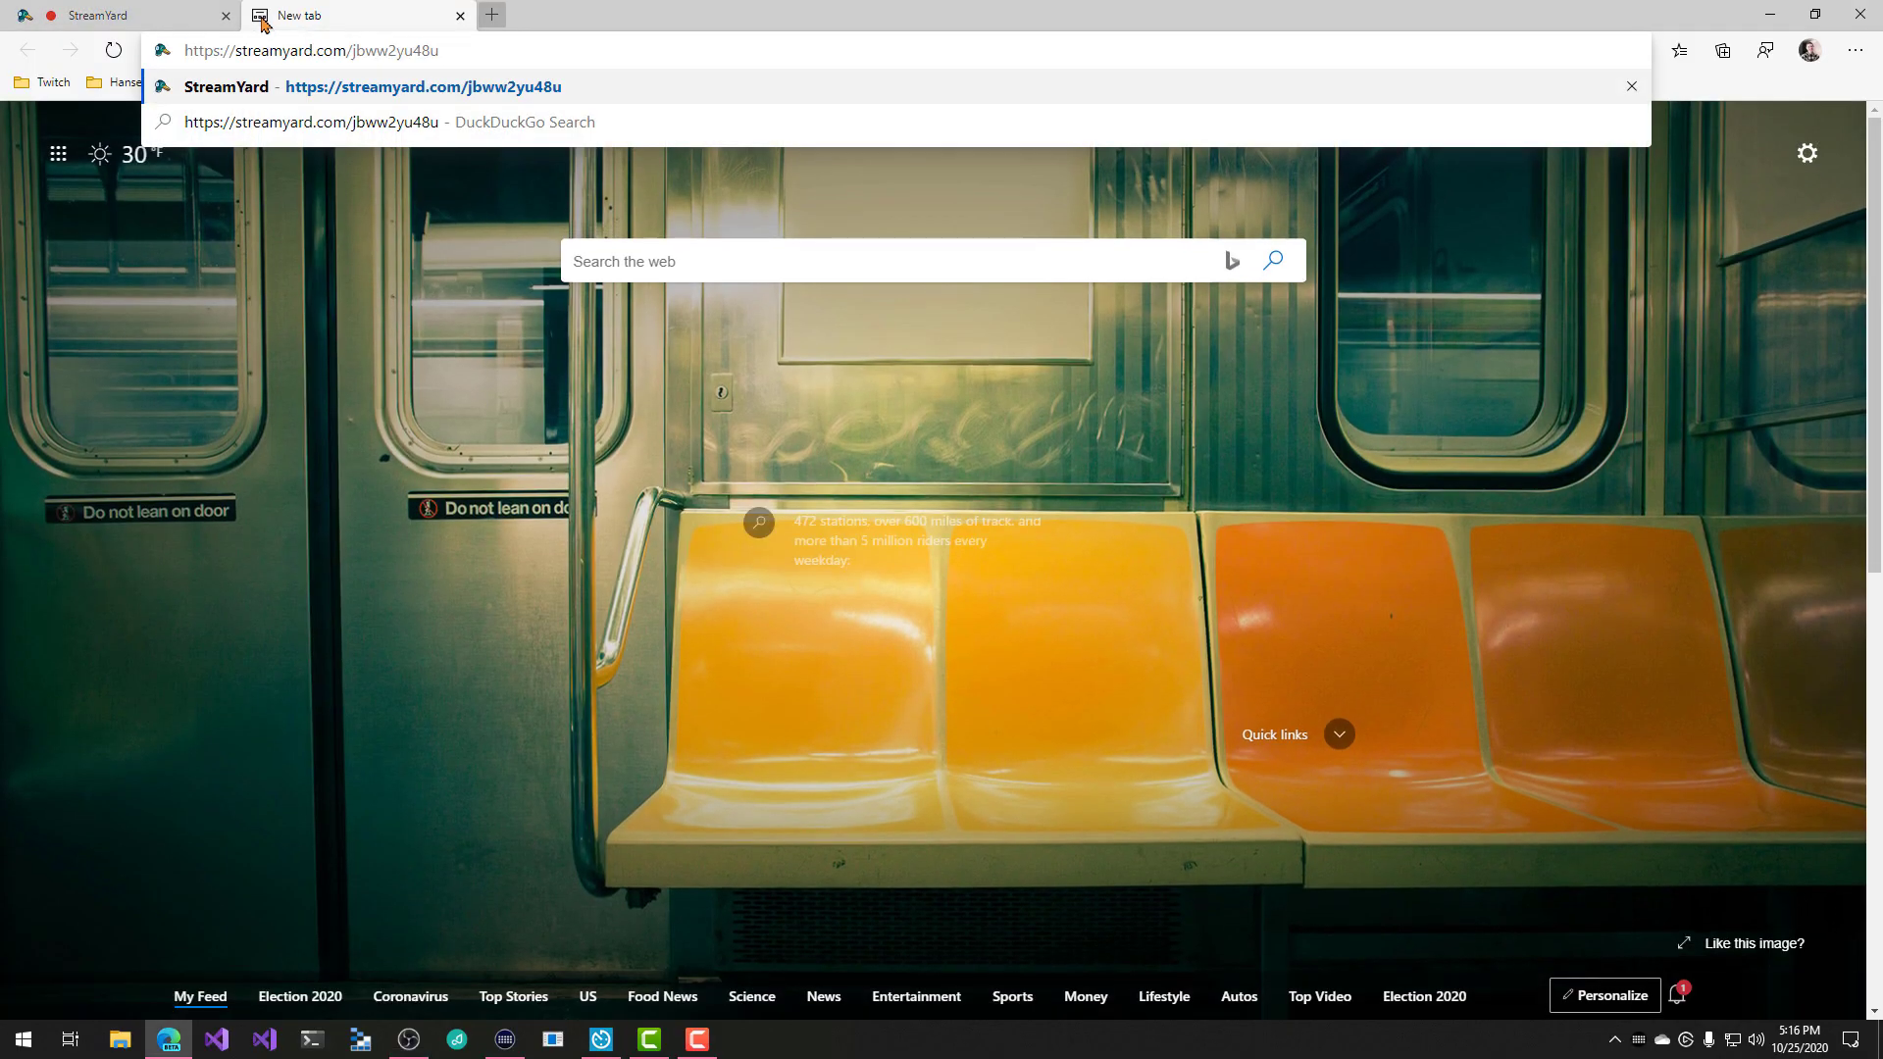
{"action": "key", "text": "Return"}
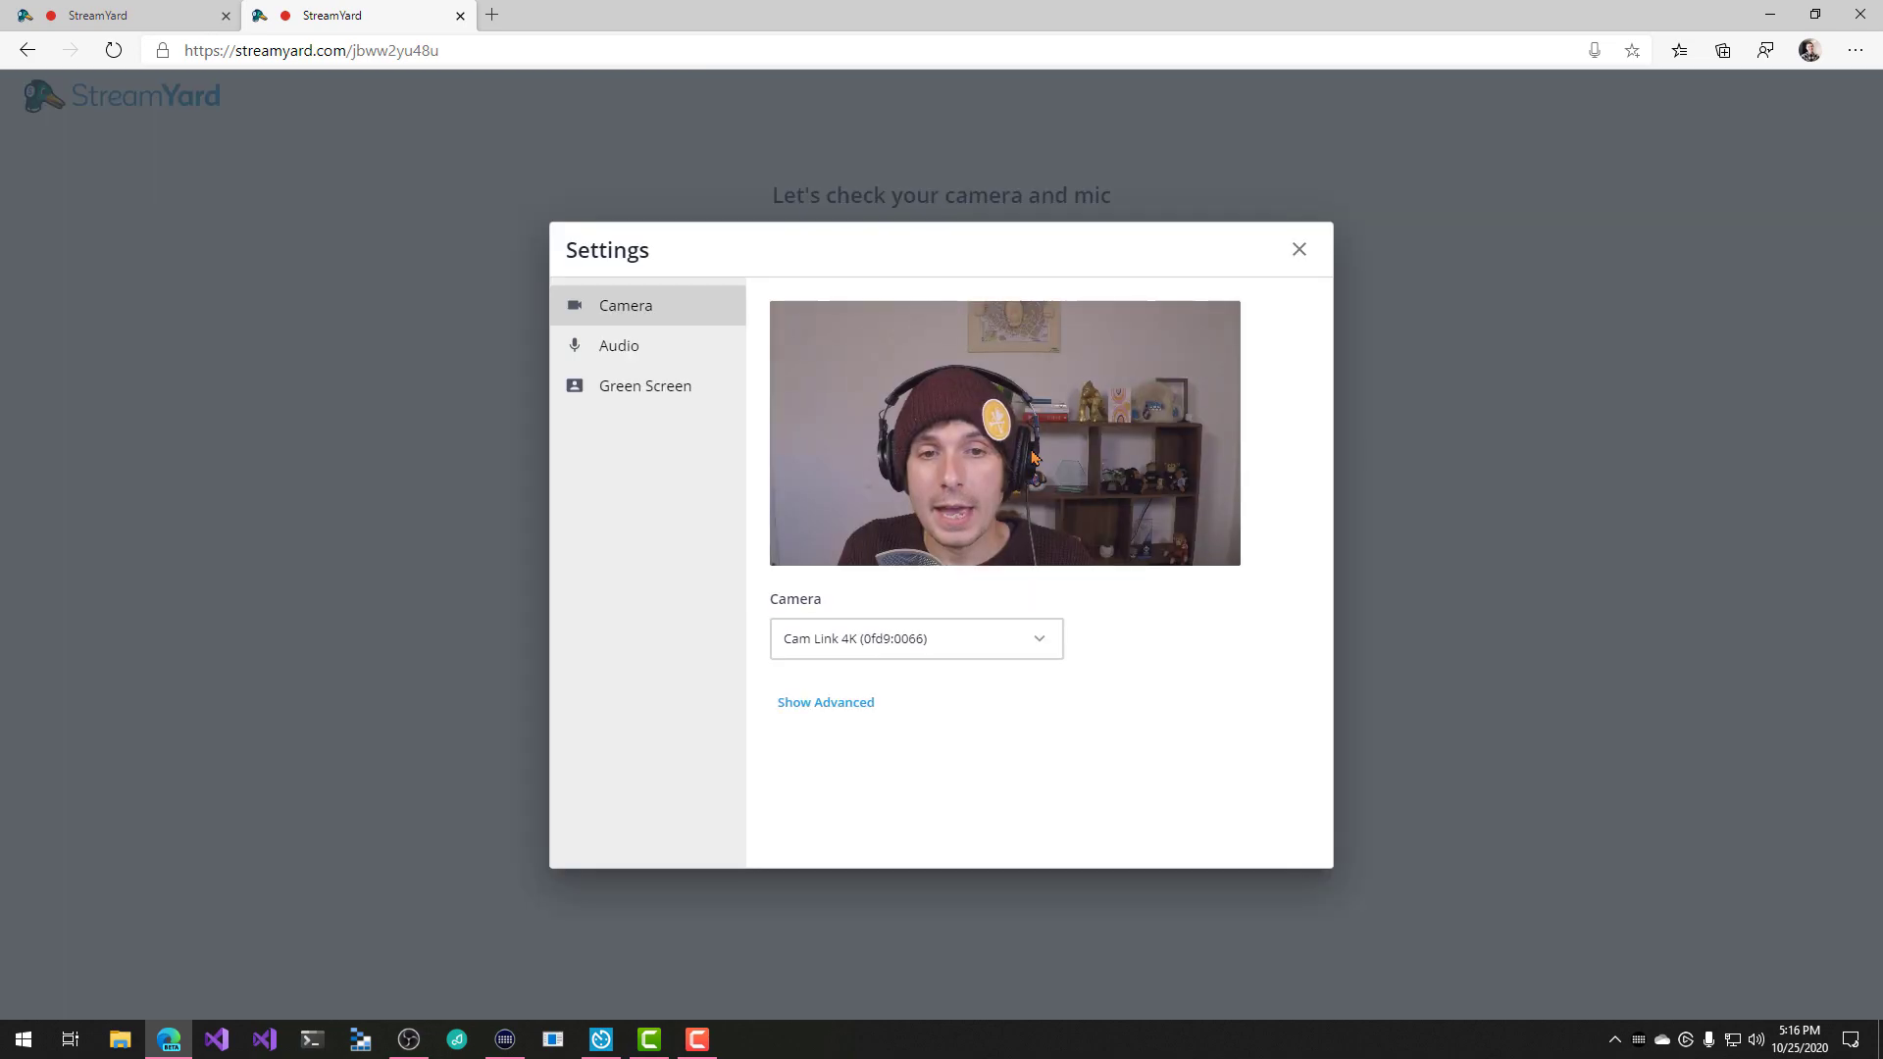
- Set the camera to OBS Virtual Camera at Full High Definition (1080p) and close the settings
{"action": "left_click", "coordinate": [642, 352]}
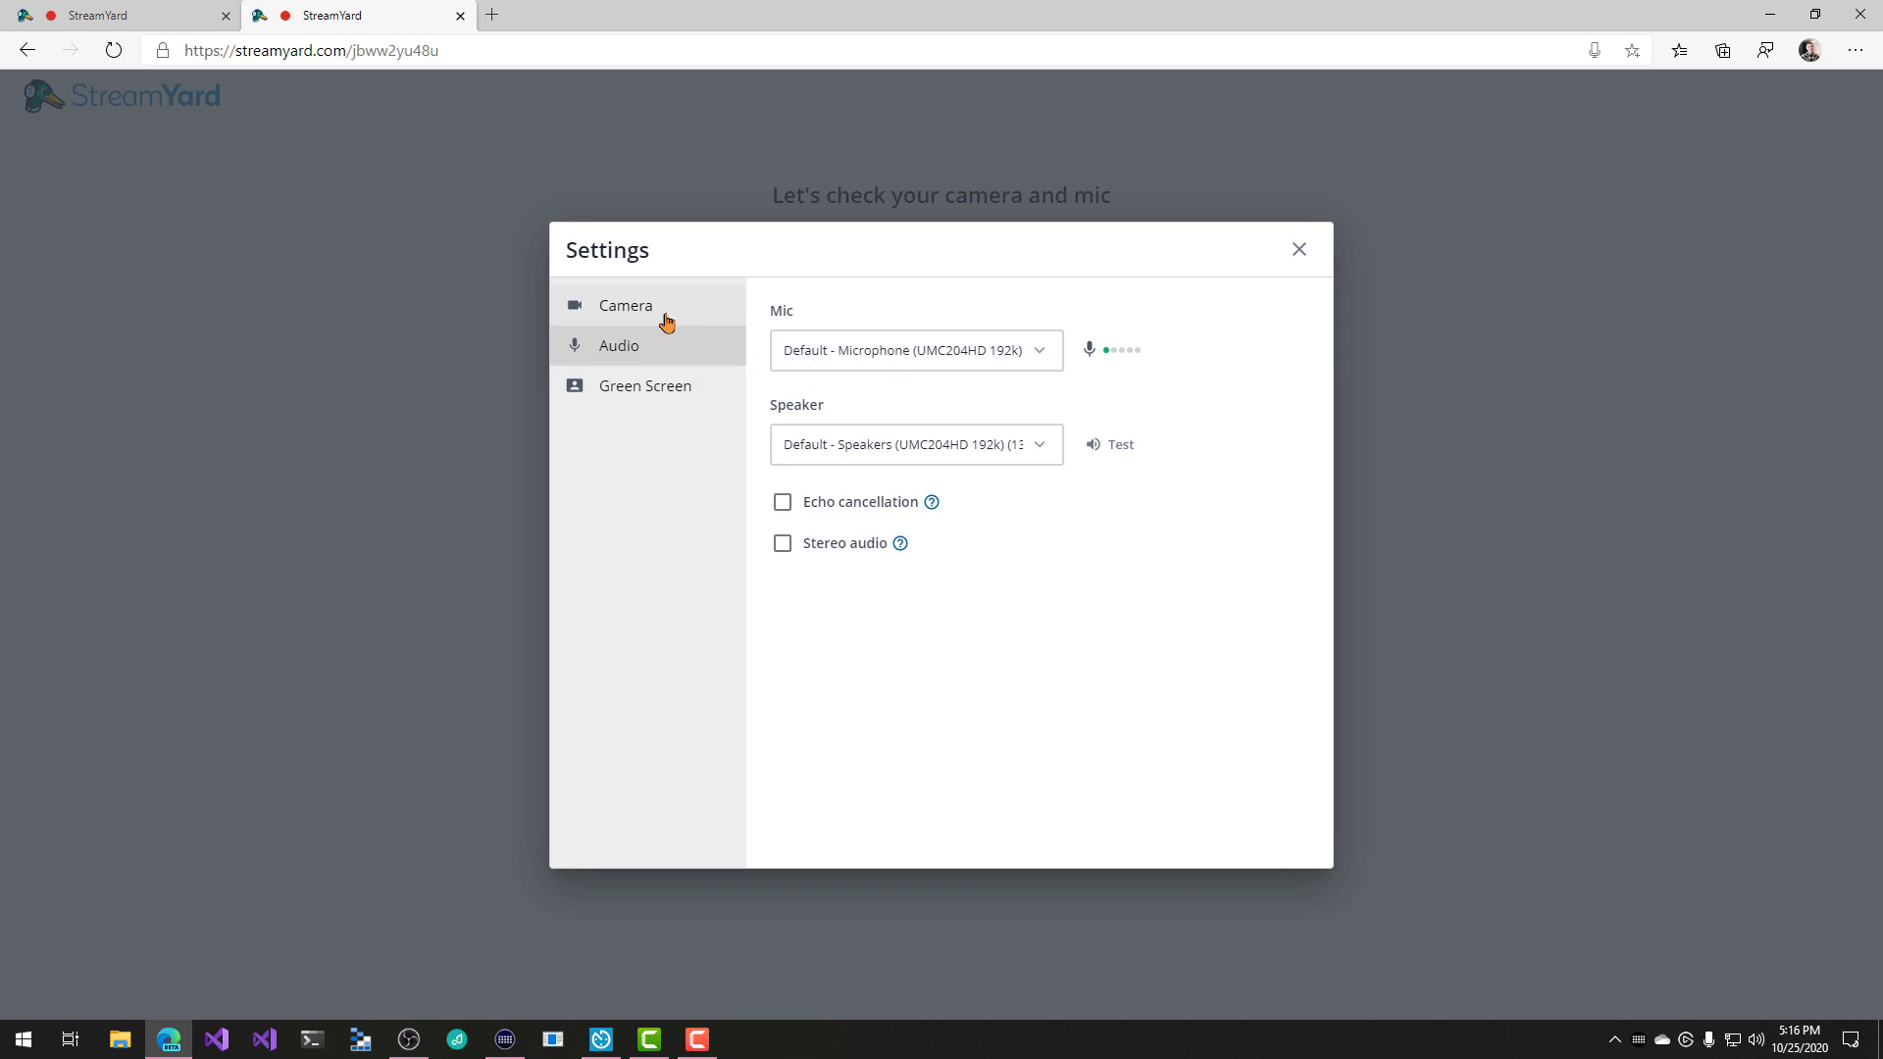
{"action": "left_click", "coordinate": [664, 315]}
{"action": "left_click", "coordinate": [913, 647]}
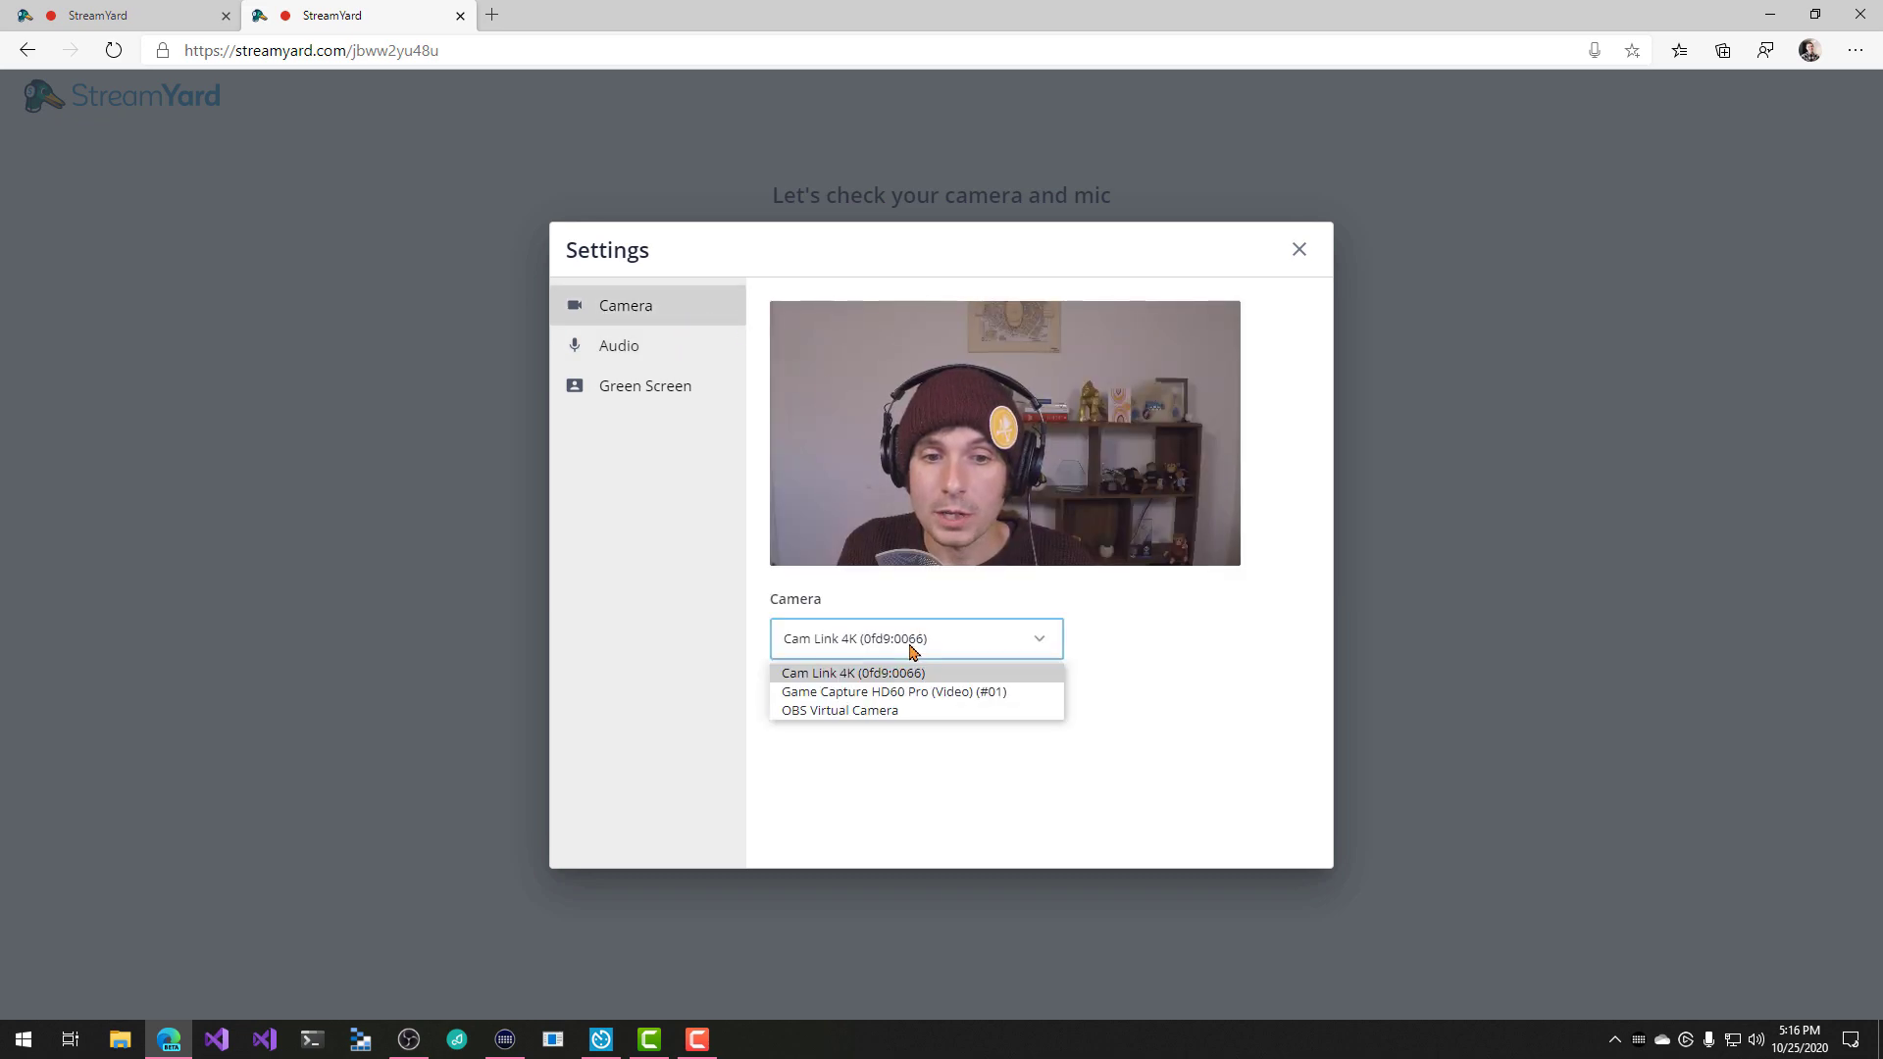
{"action": "left_click", "coordinate": [892, 710]}
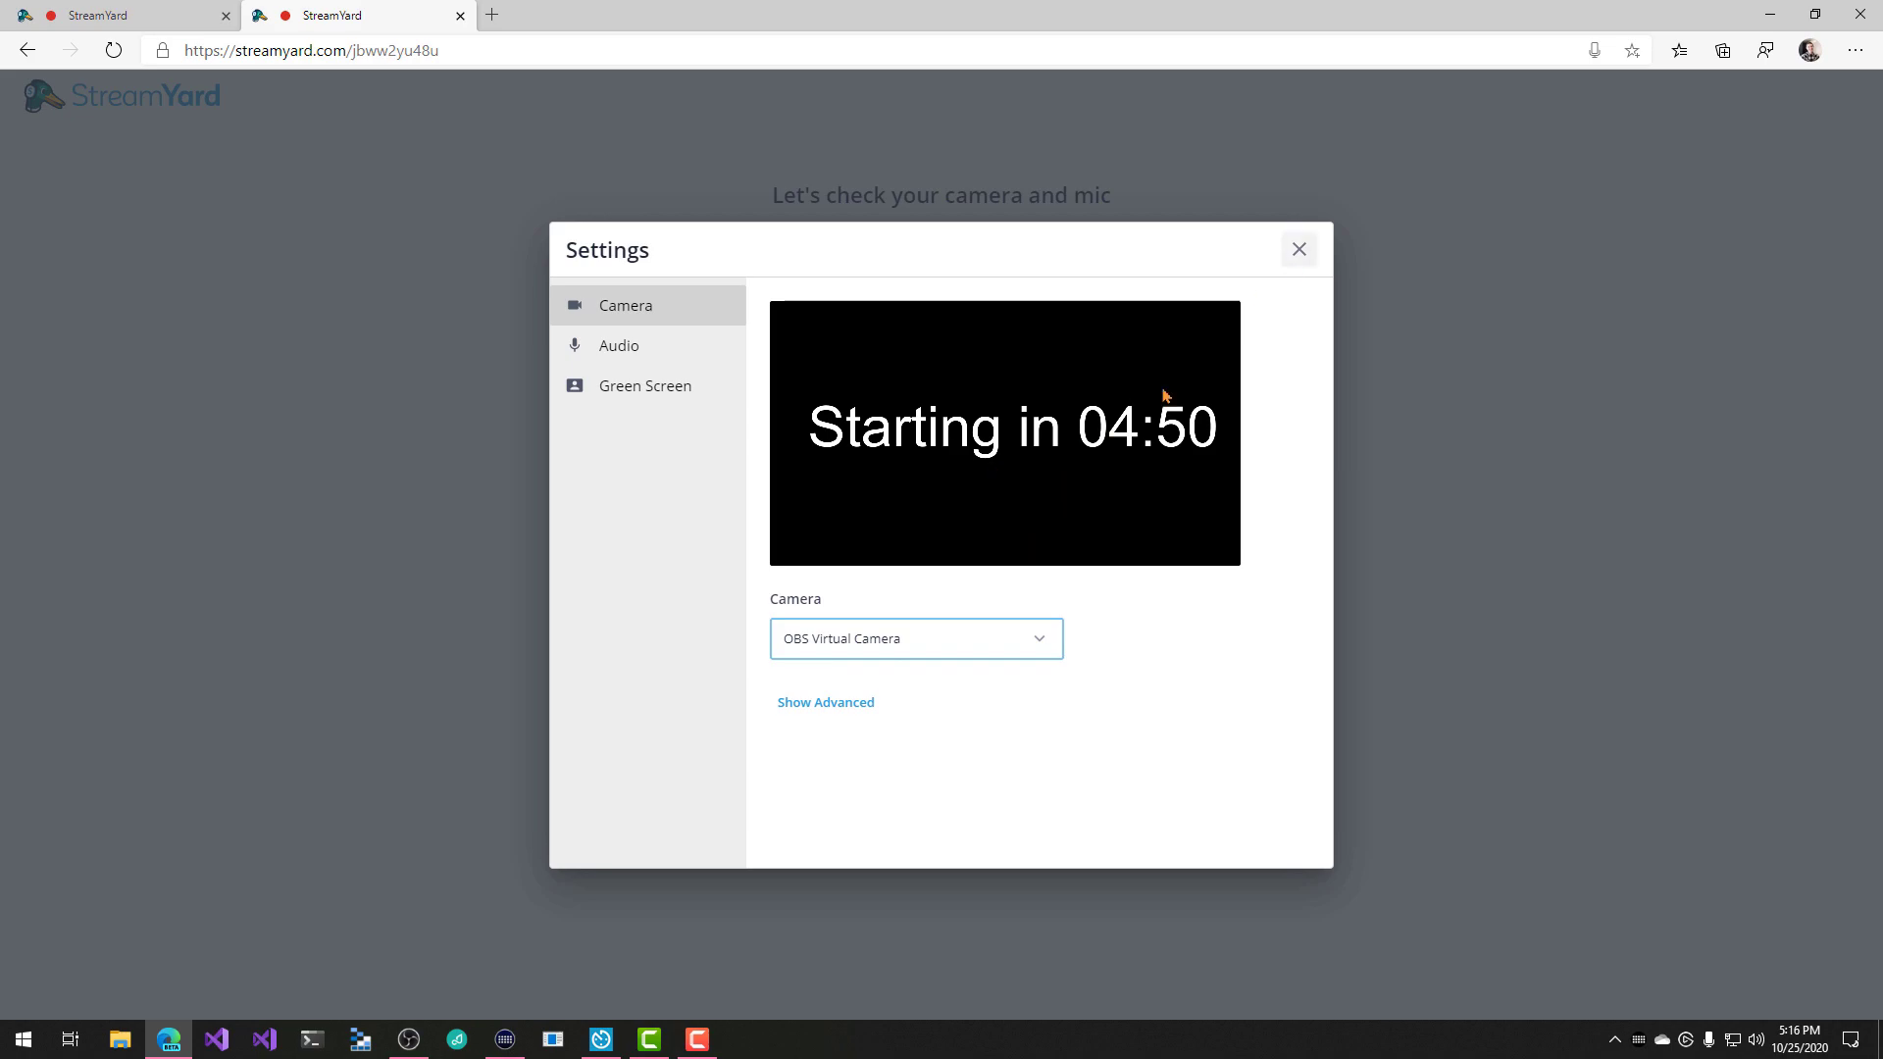
{"action": "left_click", "coordinate": [826, 704]}
{"action": "left_click", "coordinate": [872, 738]}
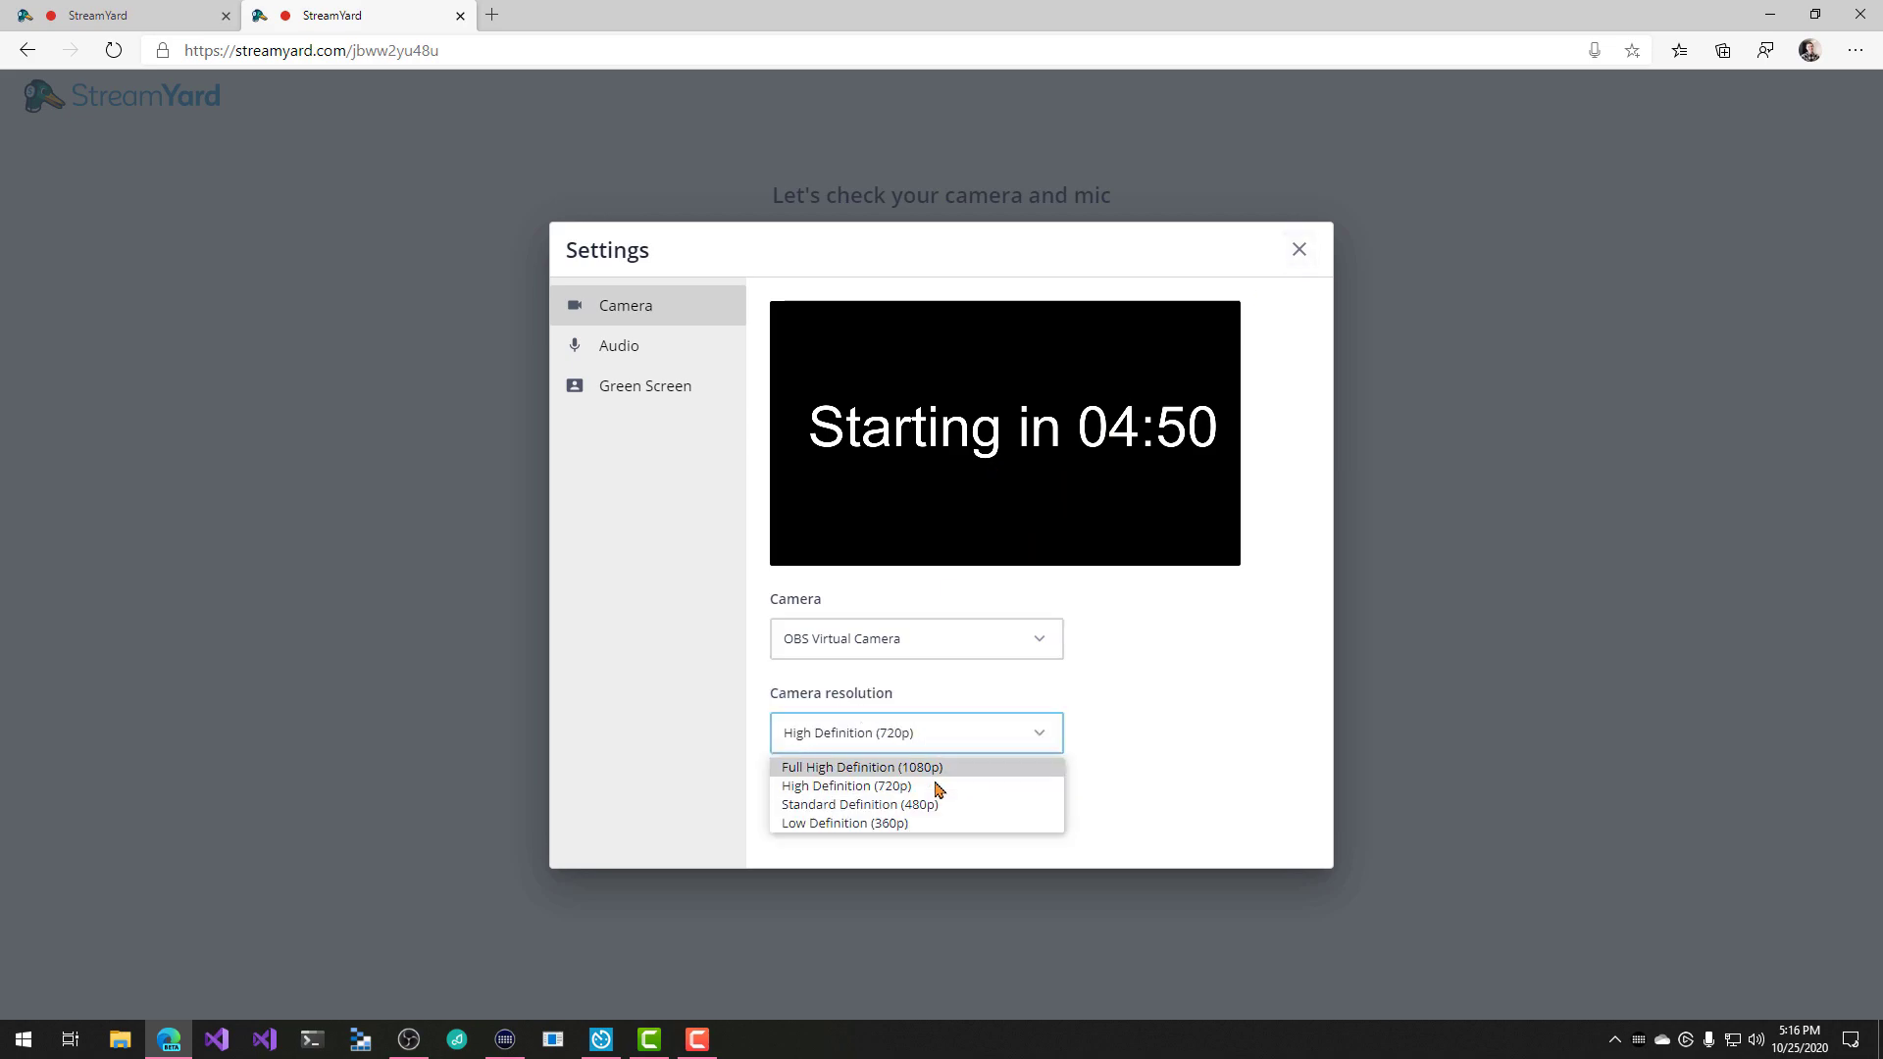
{"action": "left_click", "coordinate": [930, 769]}
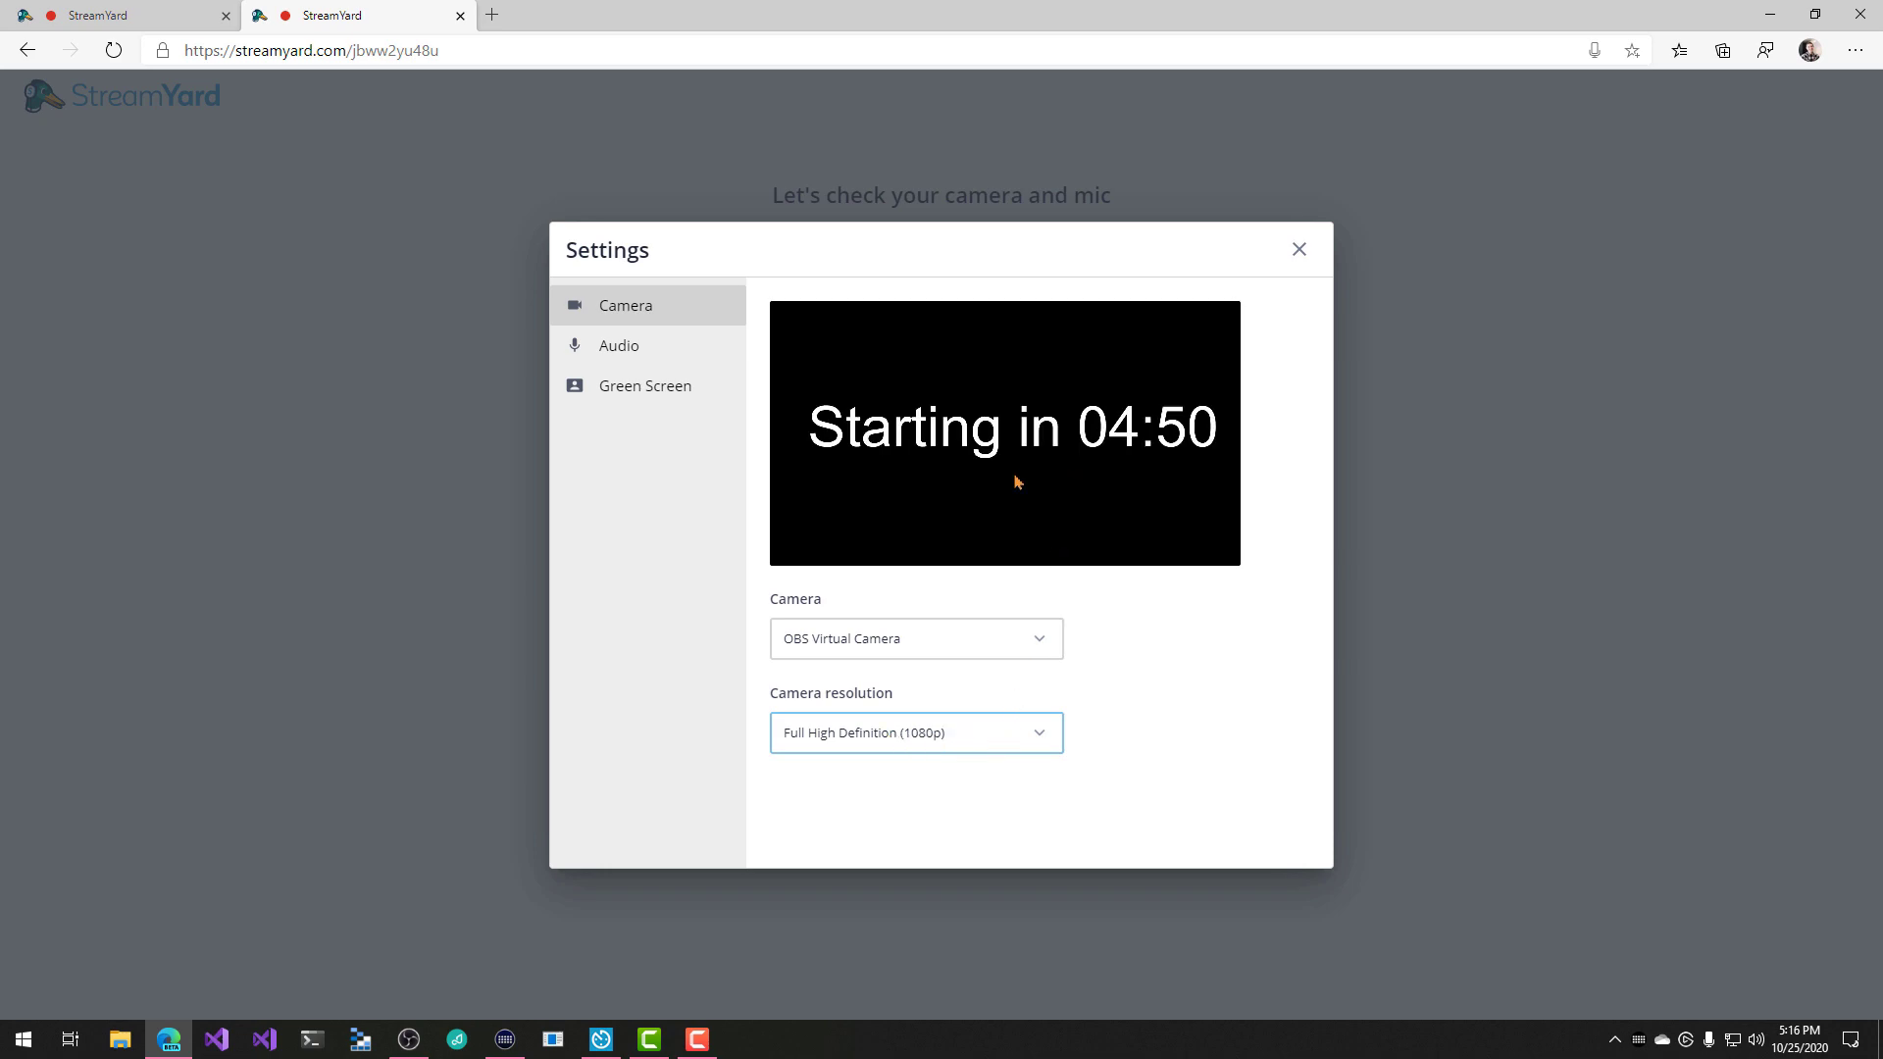
{"action": "left_click", "coordinate": [1296, 249]}
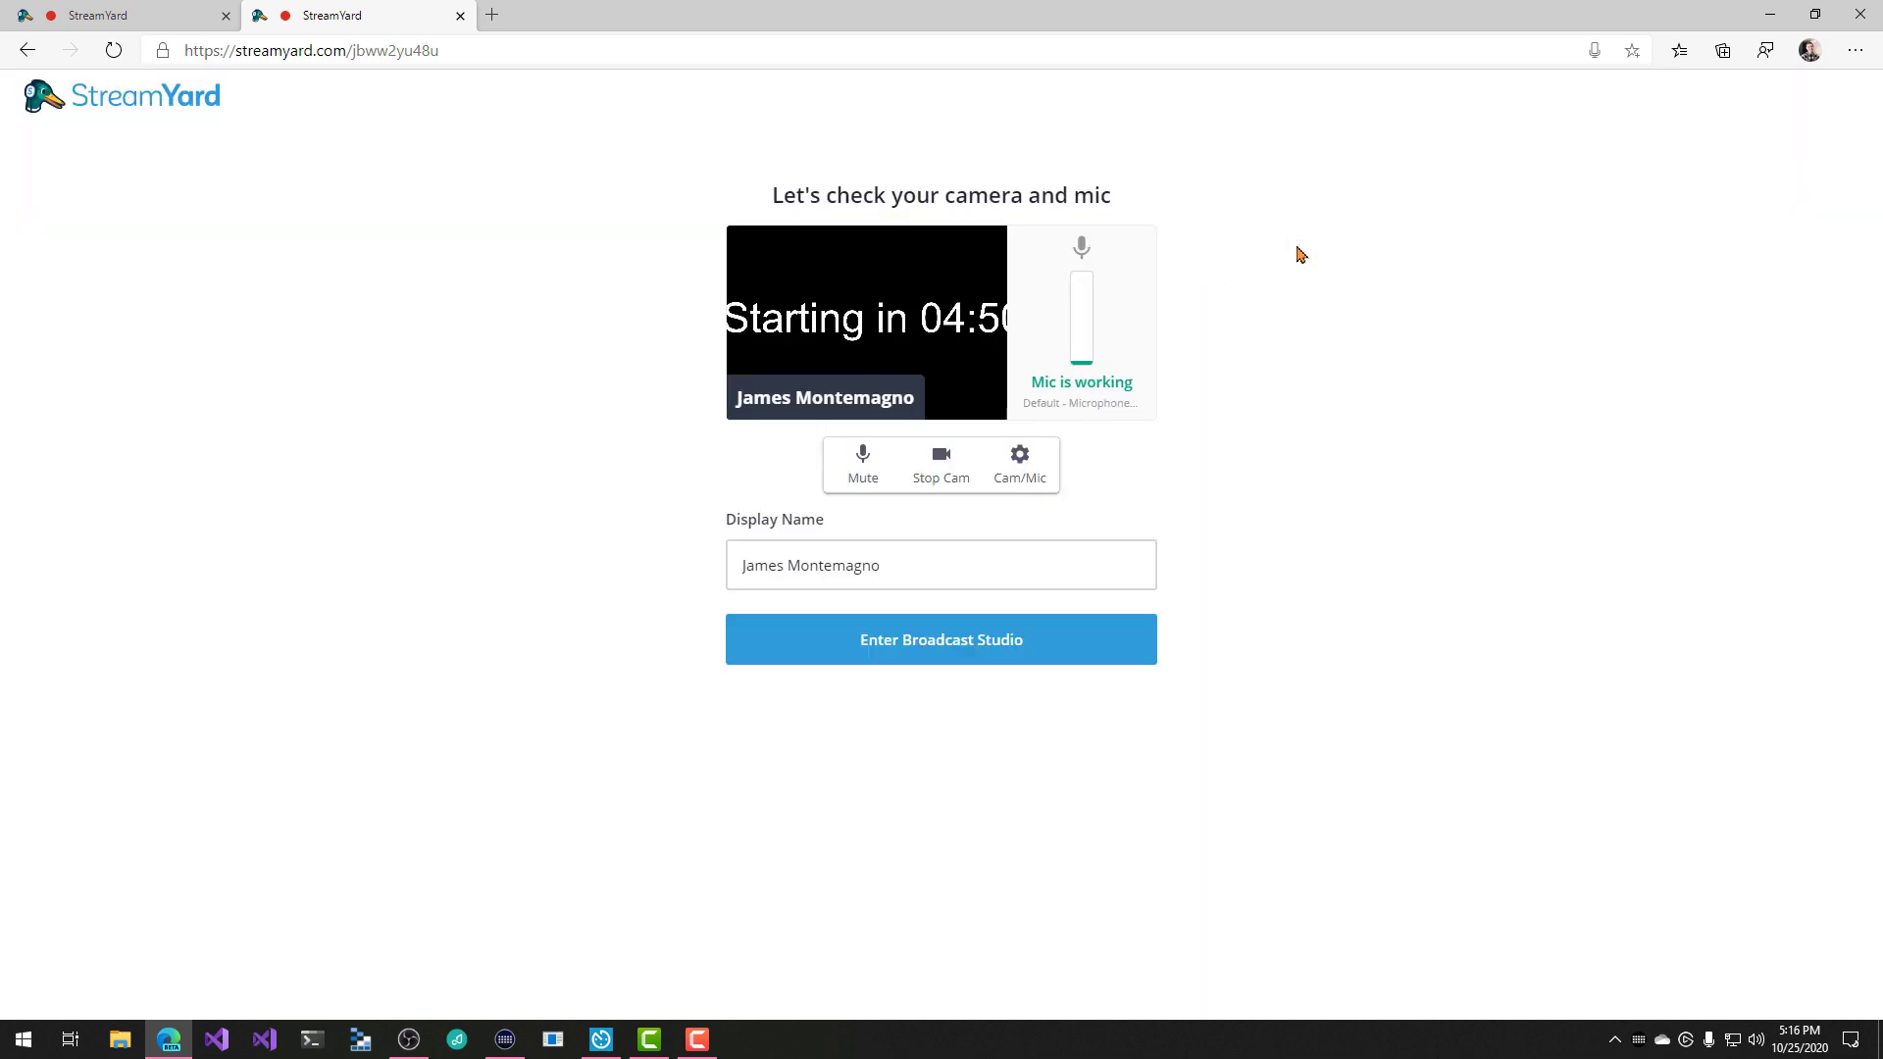
- Enter the studio, then in the first tab choose the side-by-side layout and add the countdown guest
{"action": "left_click", "coordinate": [968, 651]}
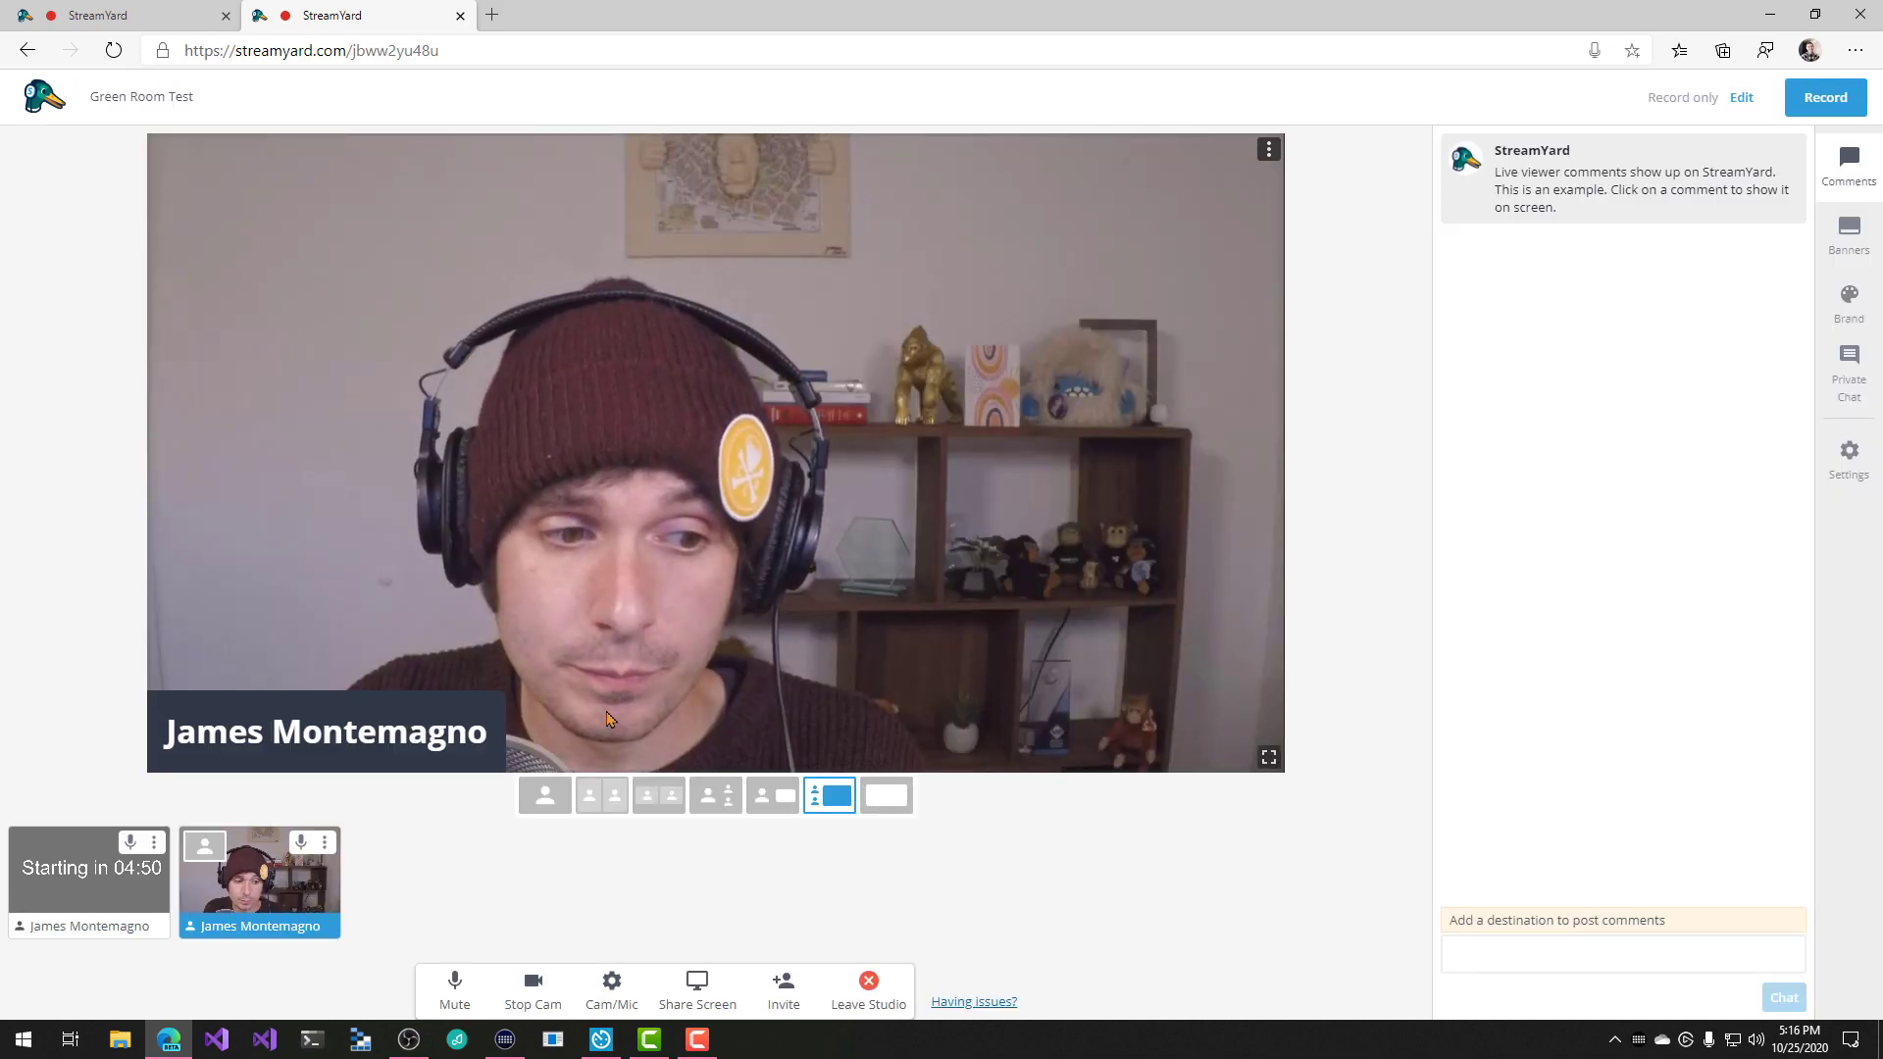
{"action": "left_click", "coordinate": [157, 9]}
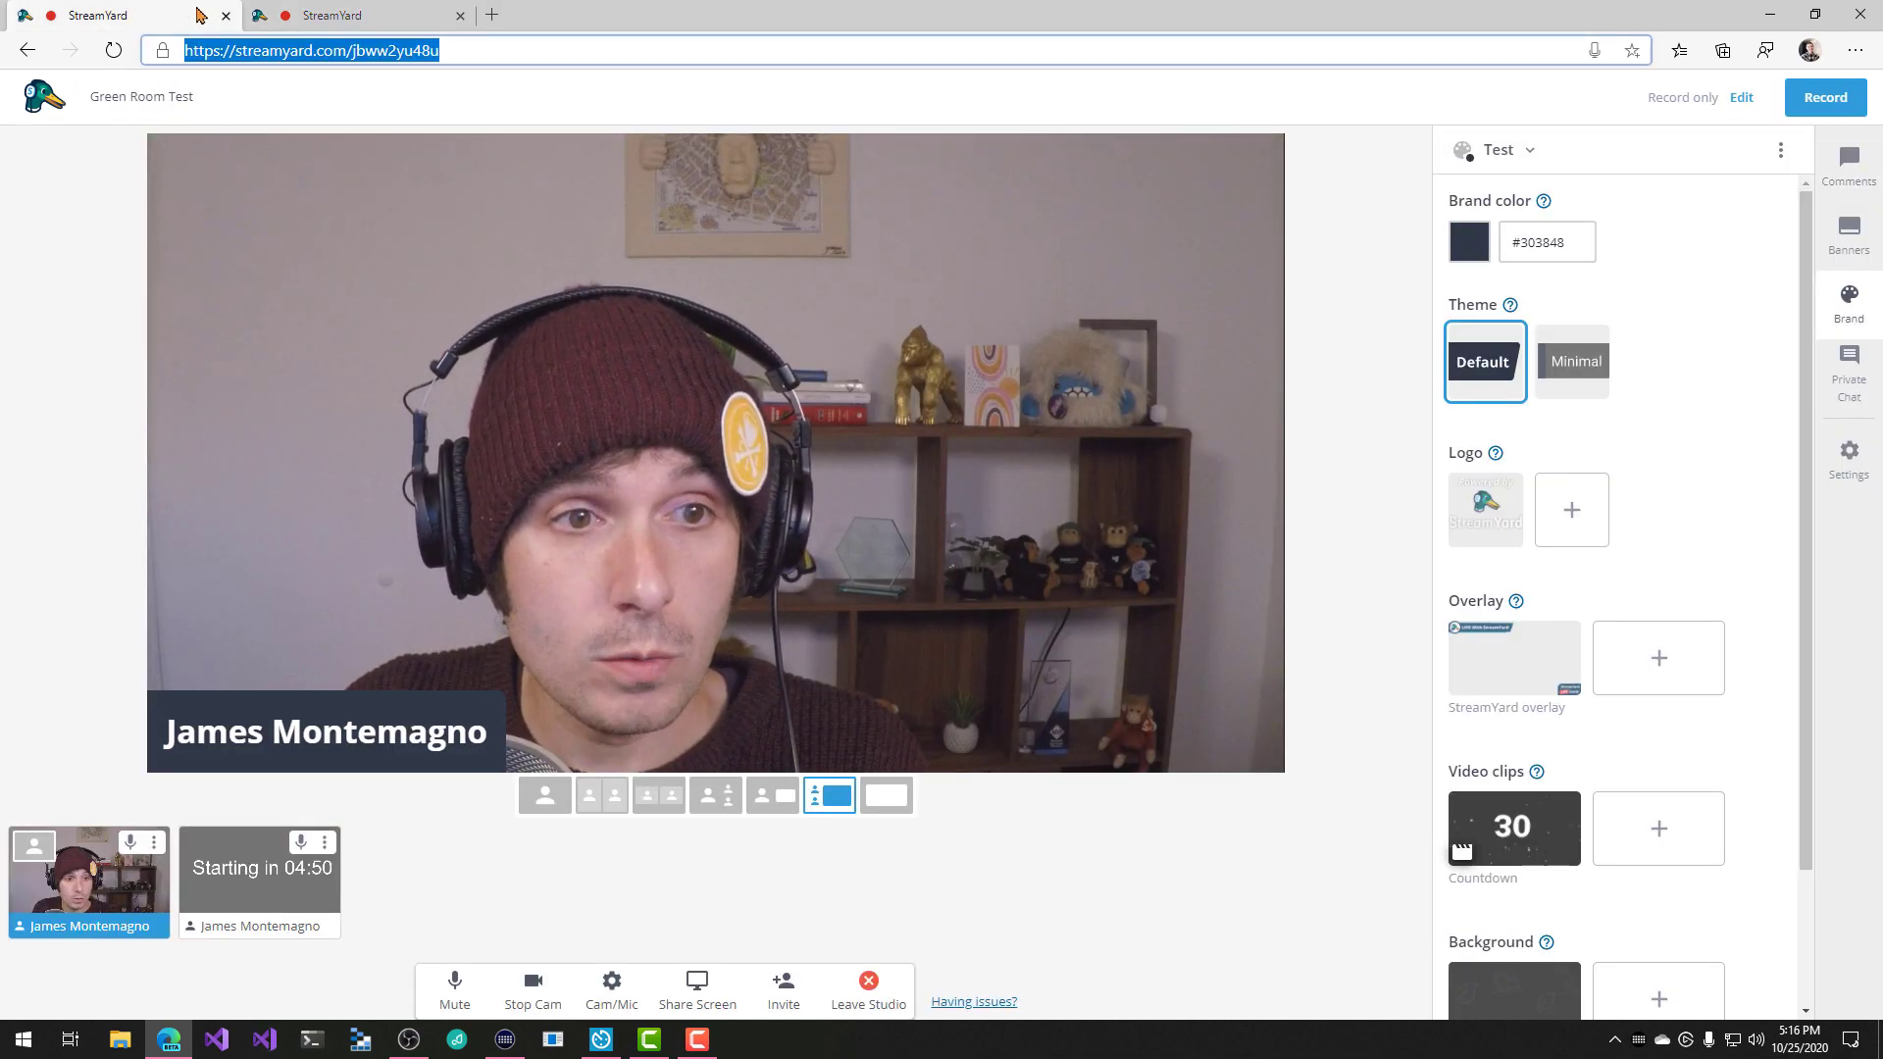
{"action": "left_click", "coordinate": [658, 799]}
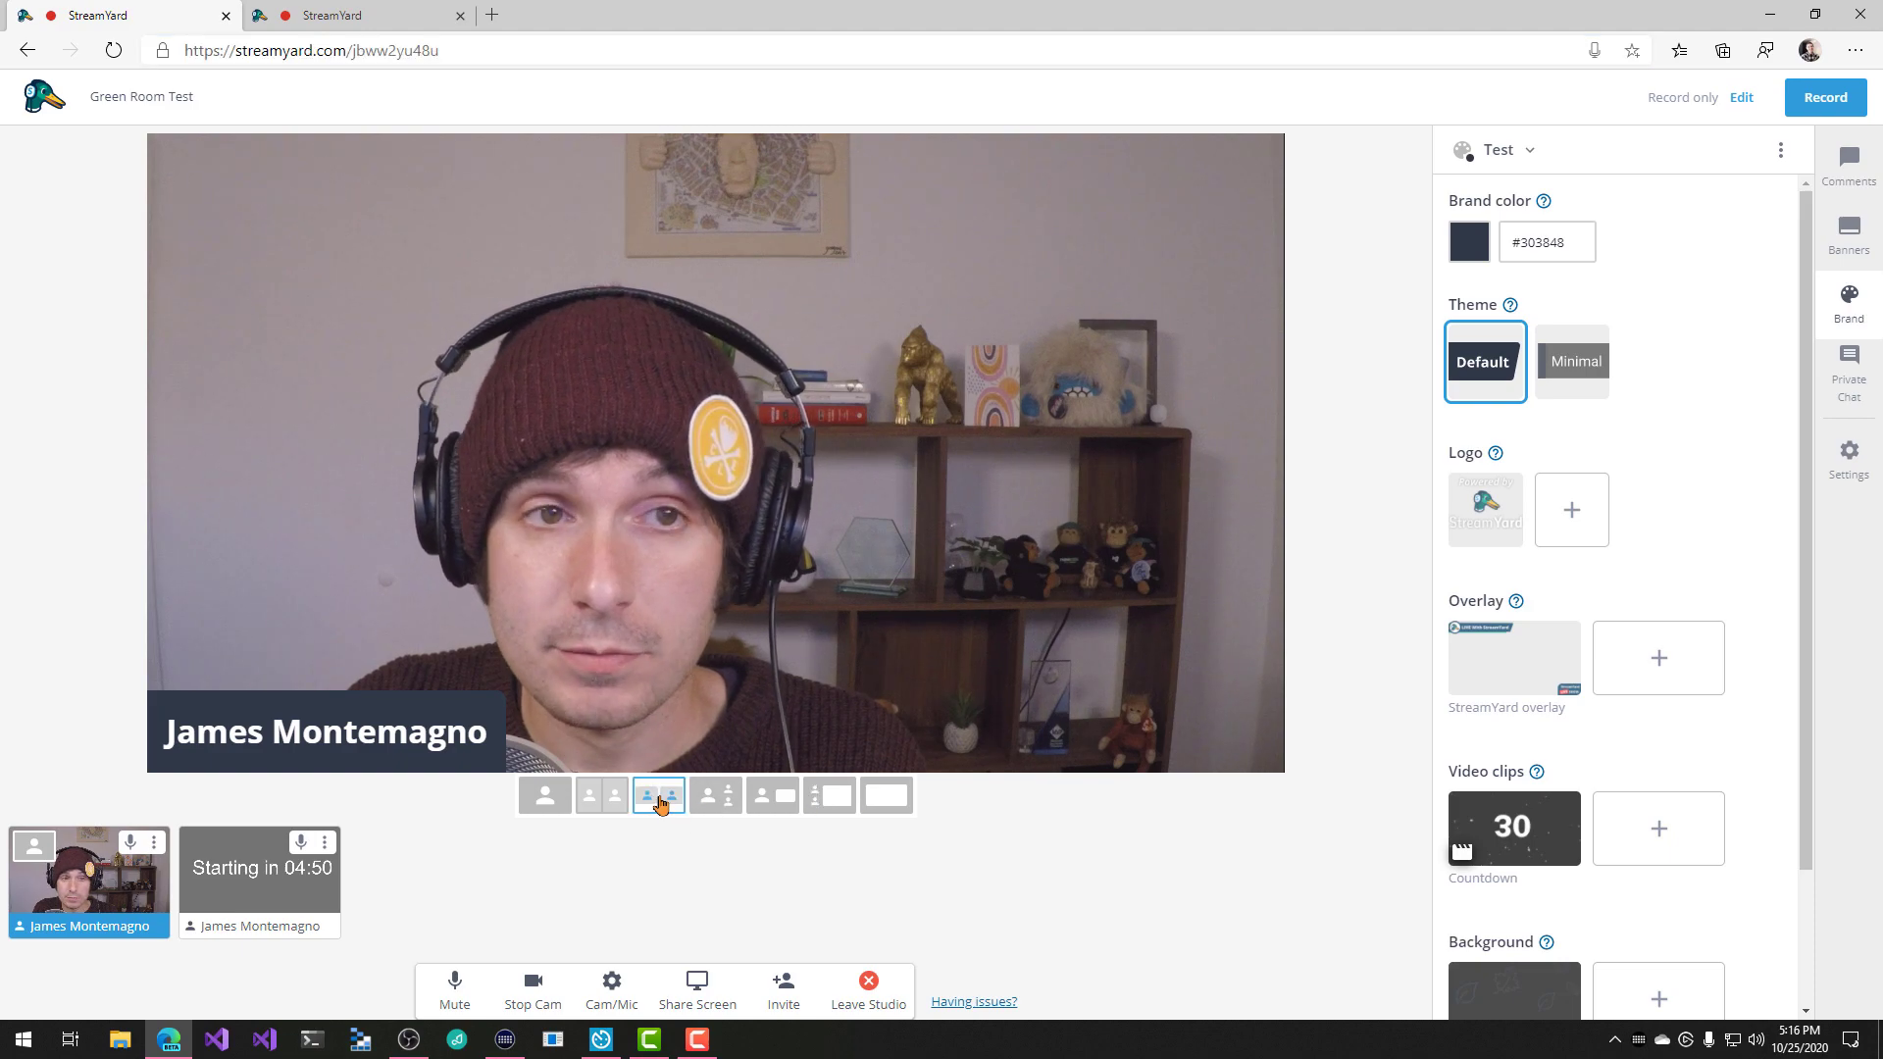
{"action": "left_click", "coordinate": [294, 888]}
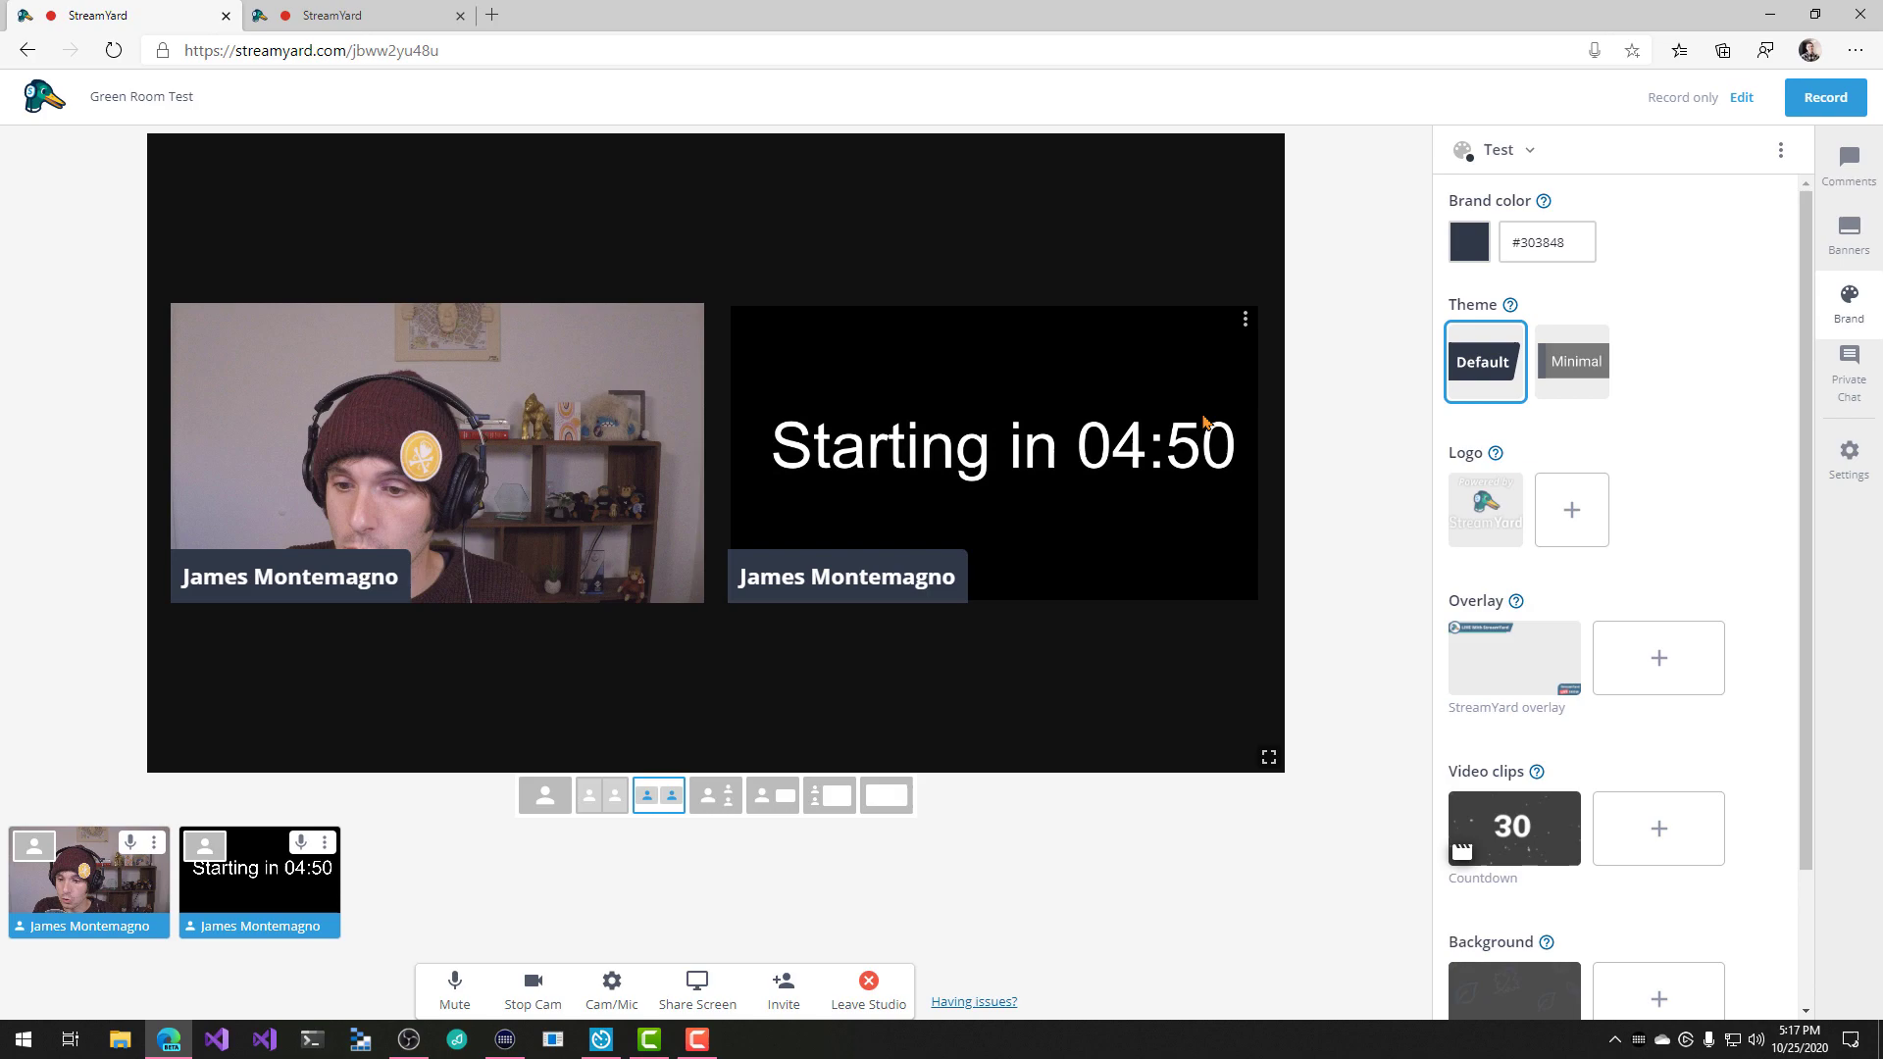
- Hide display names, take the webcam off stage, and mute the countdown guest's microphone
{"action": "scroll", "coordinate": [1634, 691], "scroll_direction": "down", "scroll_amount": 1}
{"action": "scroll", "coordinate": [1634, 692], "scroll_direction": "down", "scroll_amount": 1}
{"action": "left_click", "coordinate": [1468, 953]}
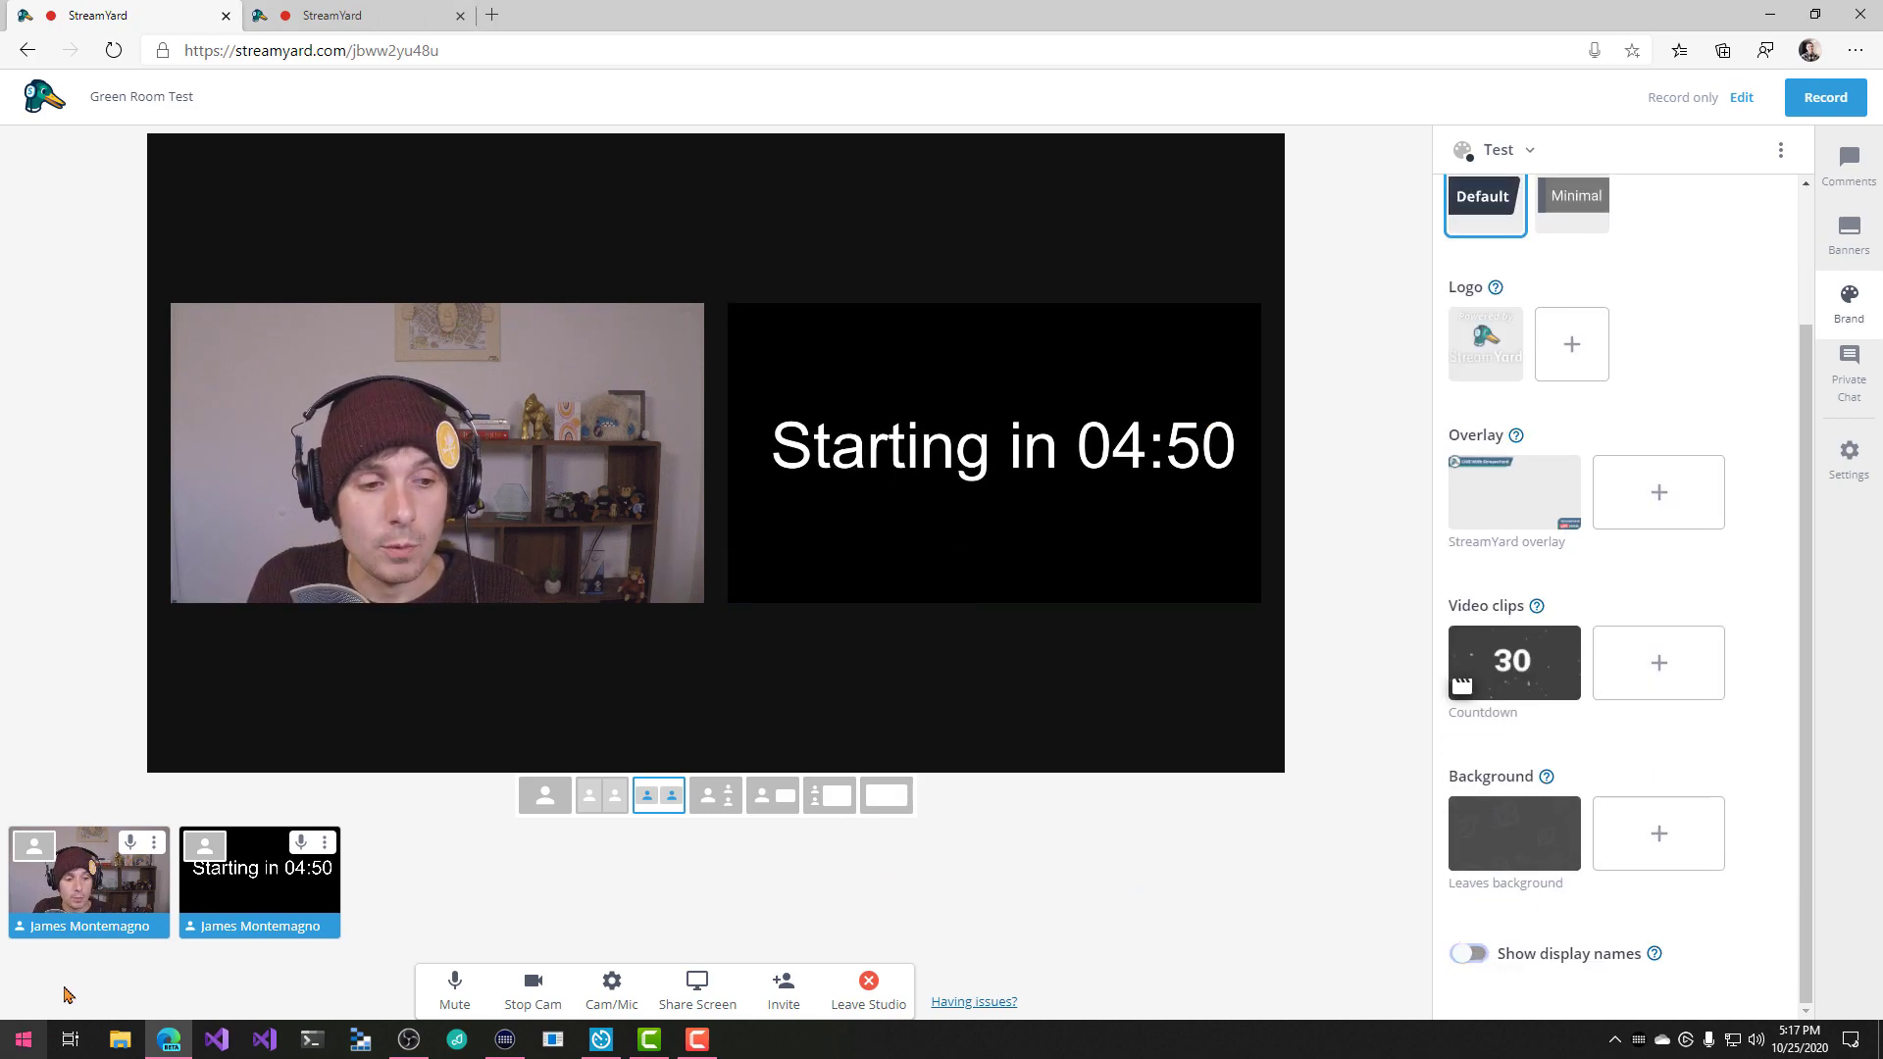
{"action": "left_click", "coordinate": [103, 894]}
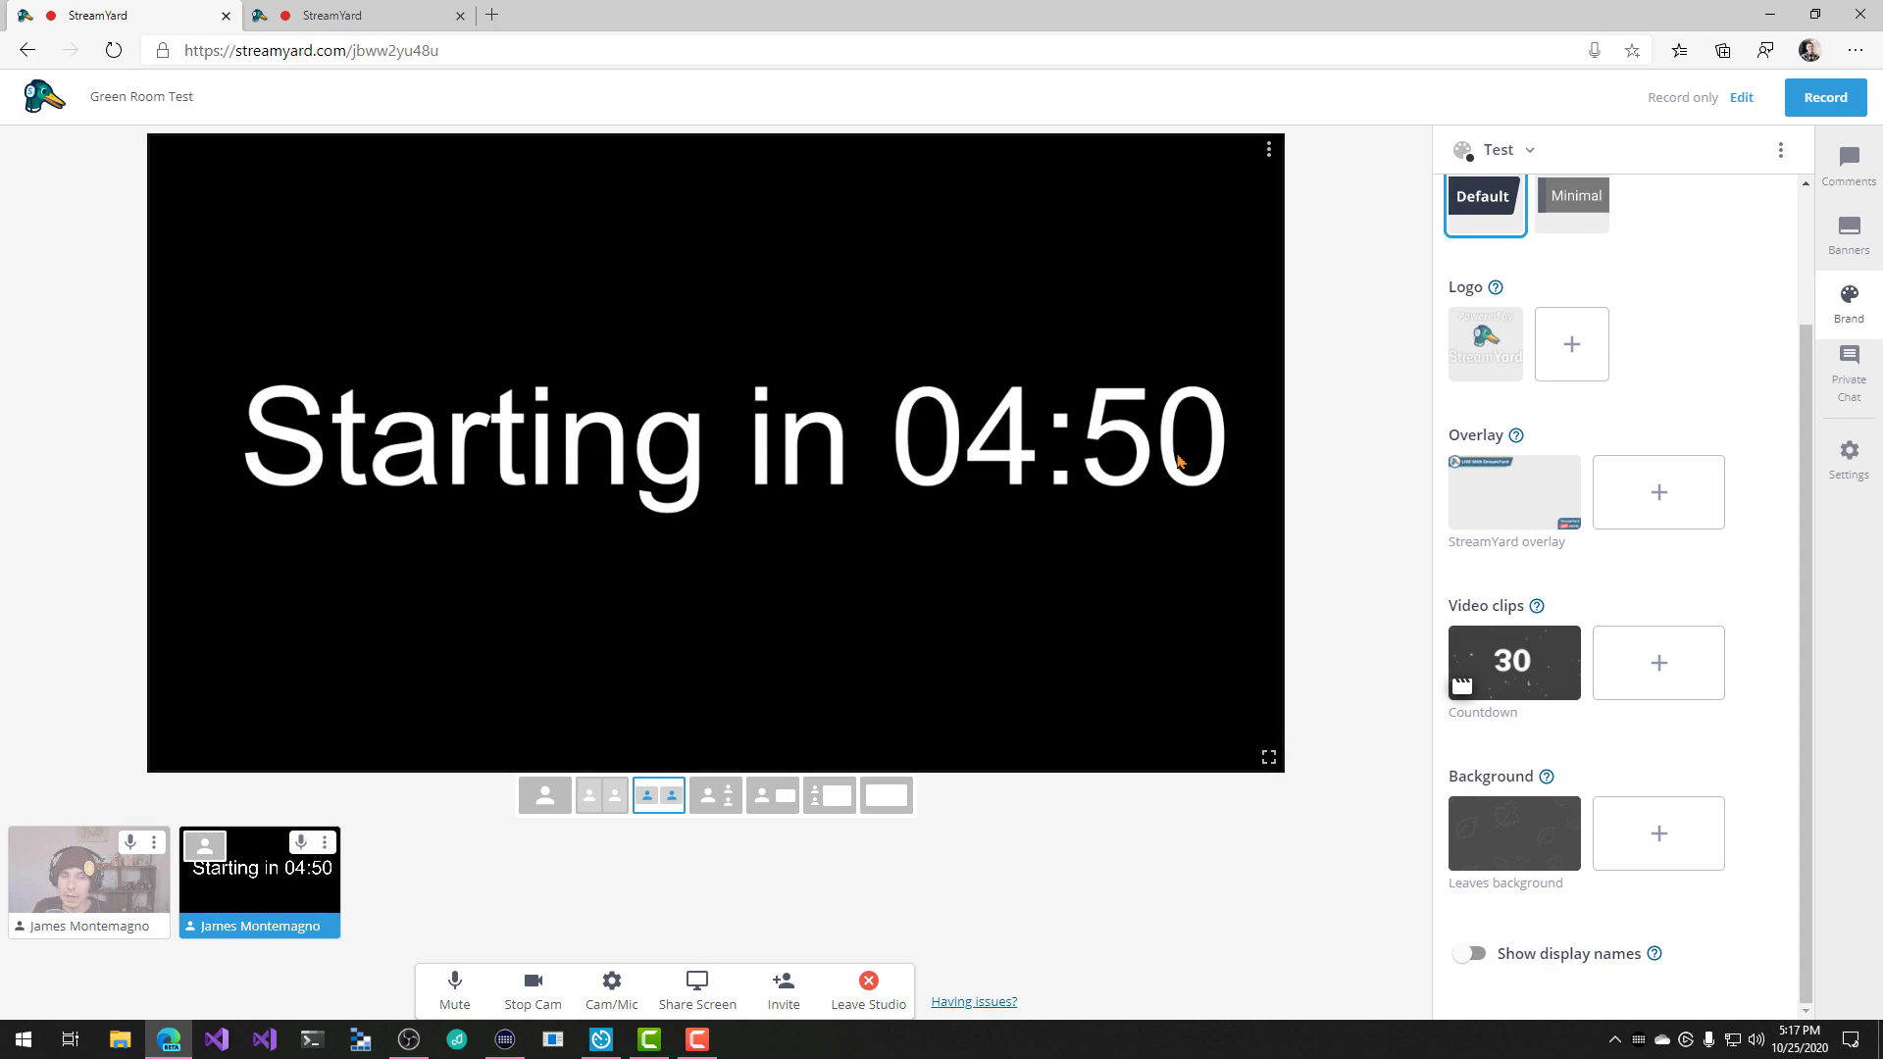
{"action": "left_click", "coordinate": [301, 843]}
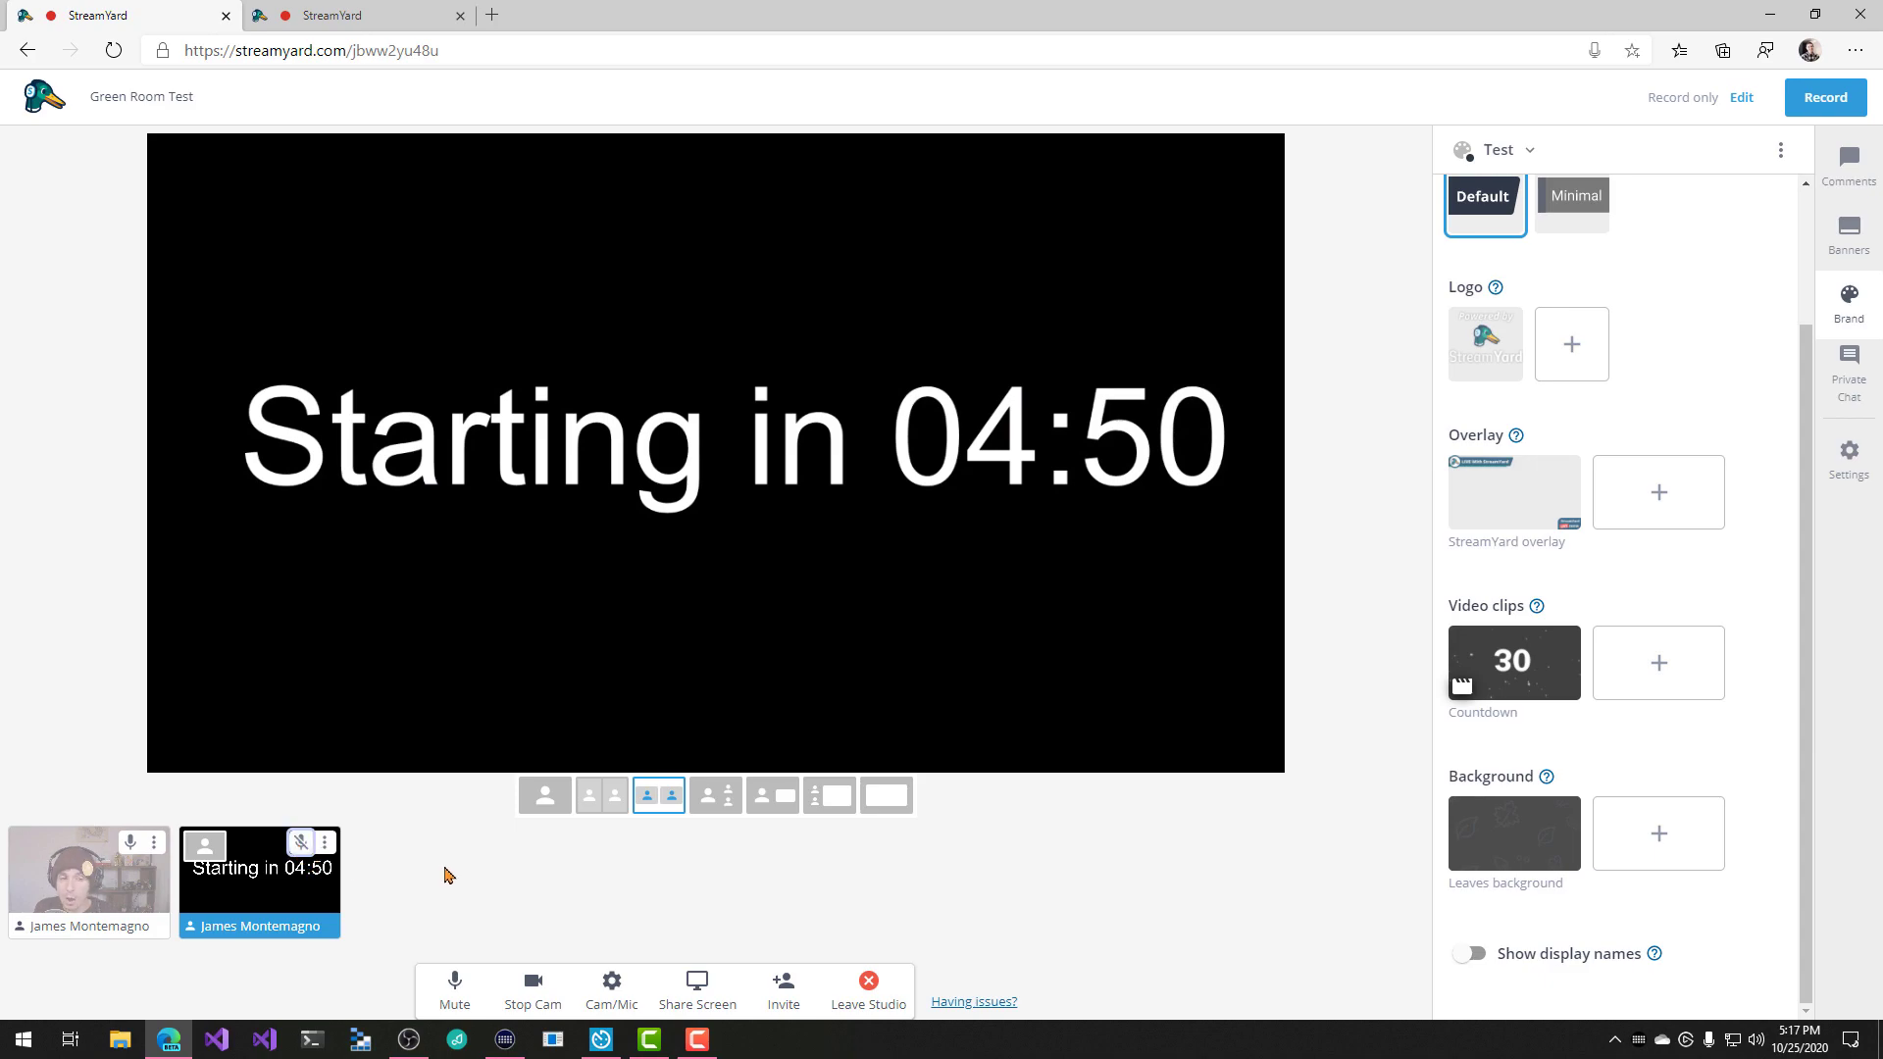
- Start the 'Starting in' countdown, add two minutes, stop it at 06:15, and return to OBS
{"action": "left_click", "coordinate": [601, 1040]}
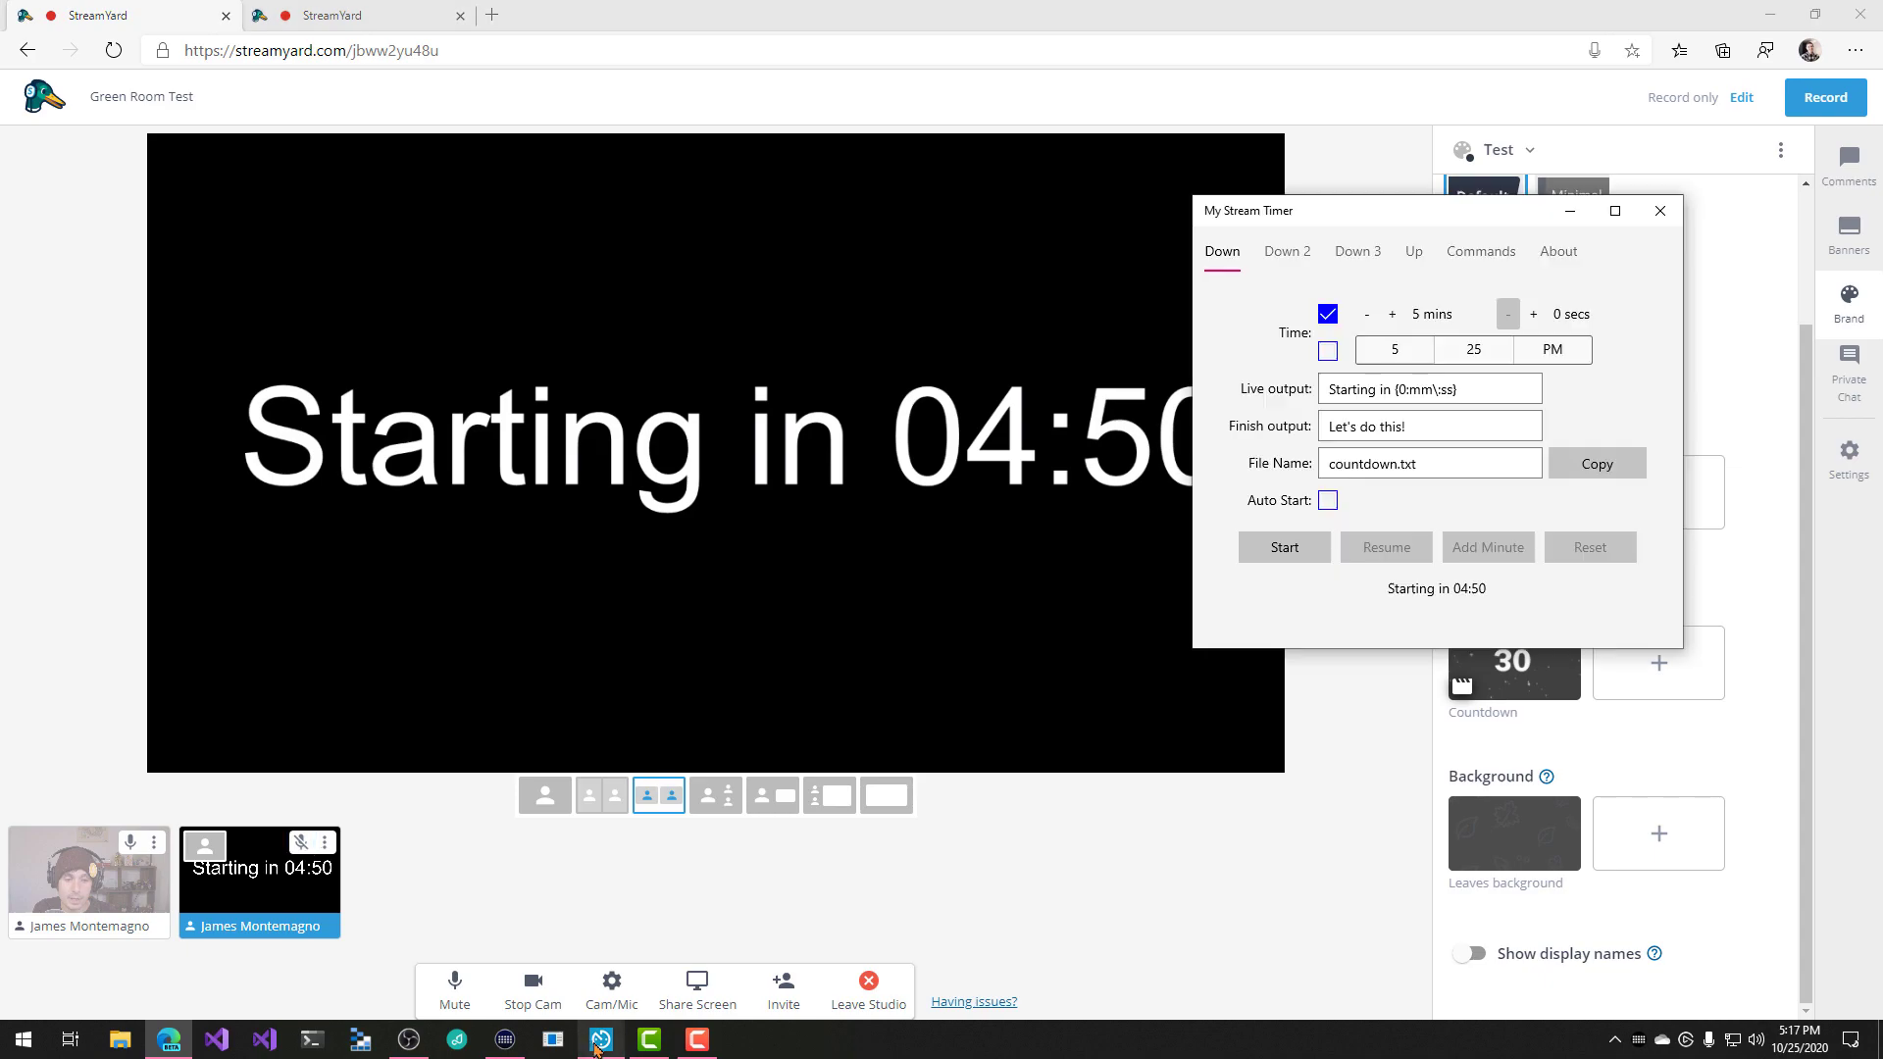
{"action": "left_click", "coordinate": [1285, 549]}
{"action": "left_click_drag", "start_coordinate": [1335, 220], "coordinate": [1454, 248]}
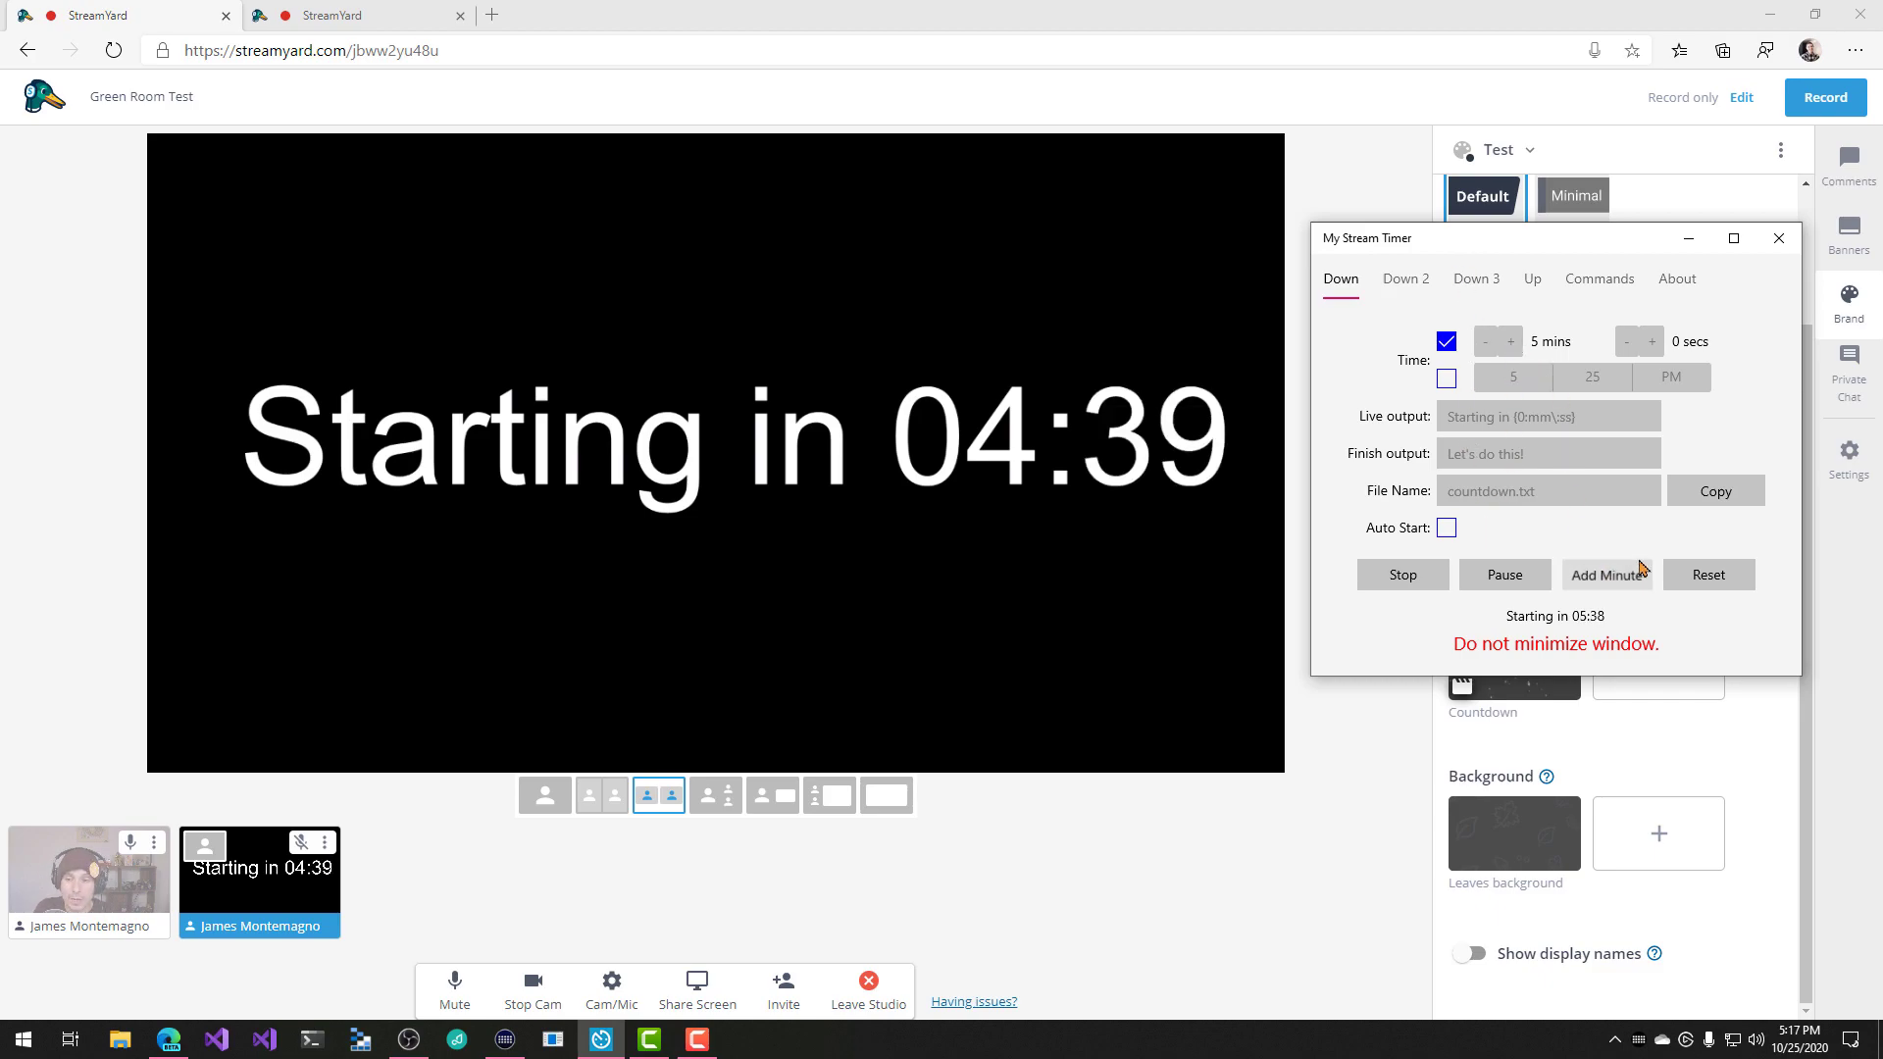
{"action": "left_click", "coordinate": [1609, 574]}
{"action": "left_click", "coordinate": [1624, 575]}
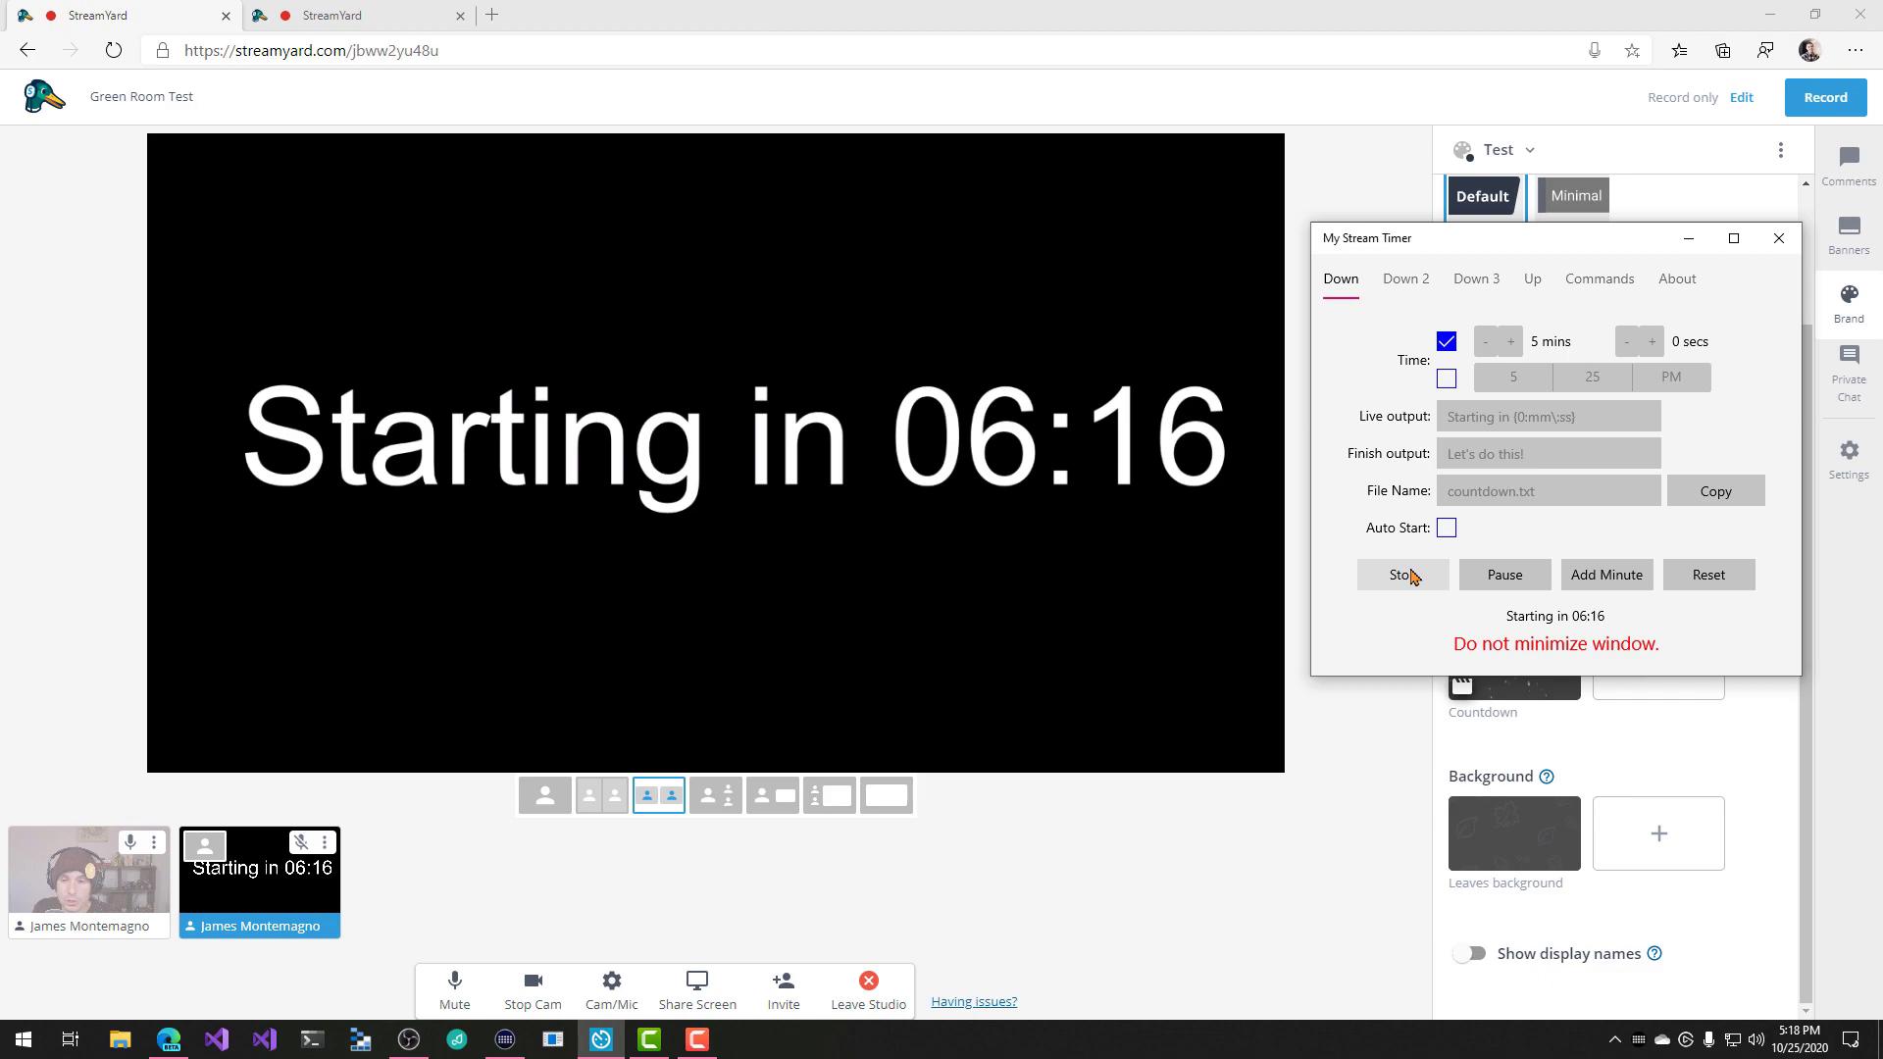
{"action": "left_click", "coordinate": [1411, 577]}
{"action": "left_click", "coordinate": [417, 1050]}
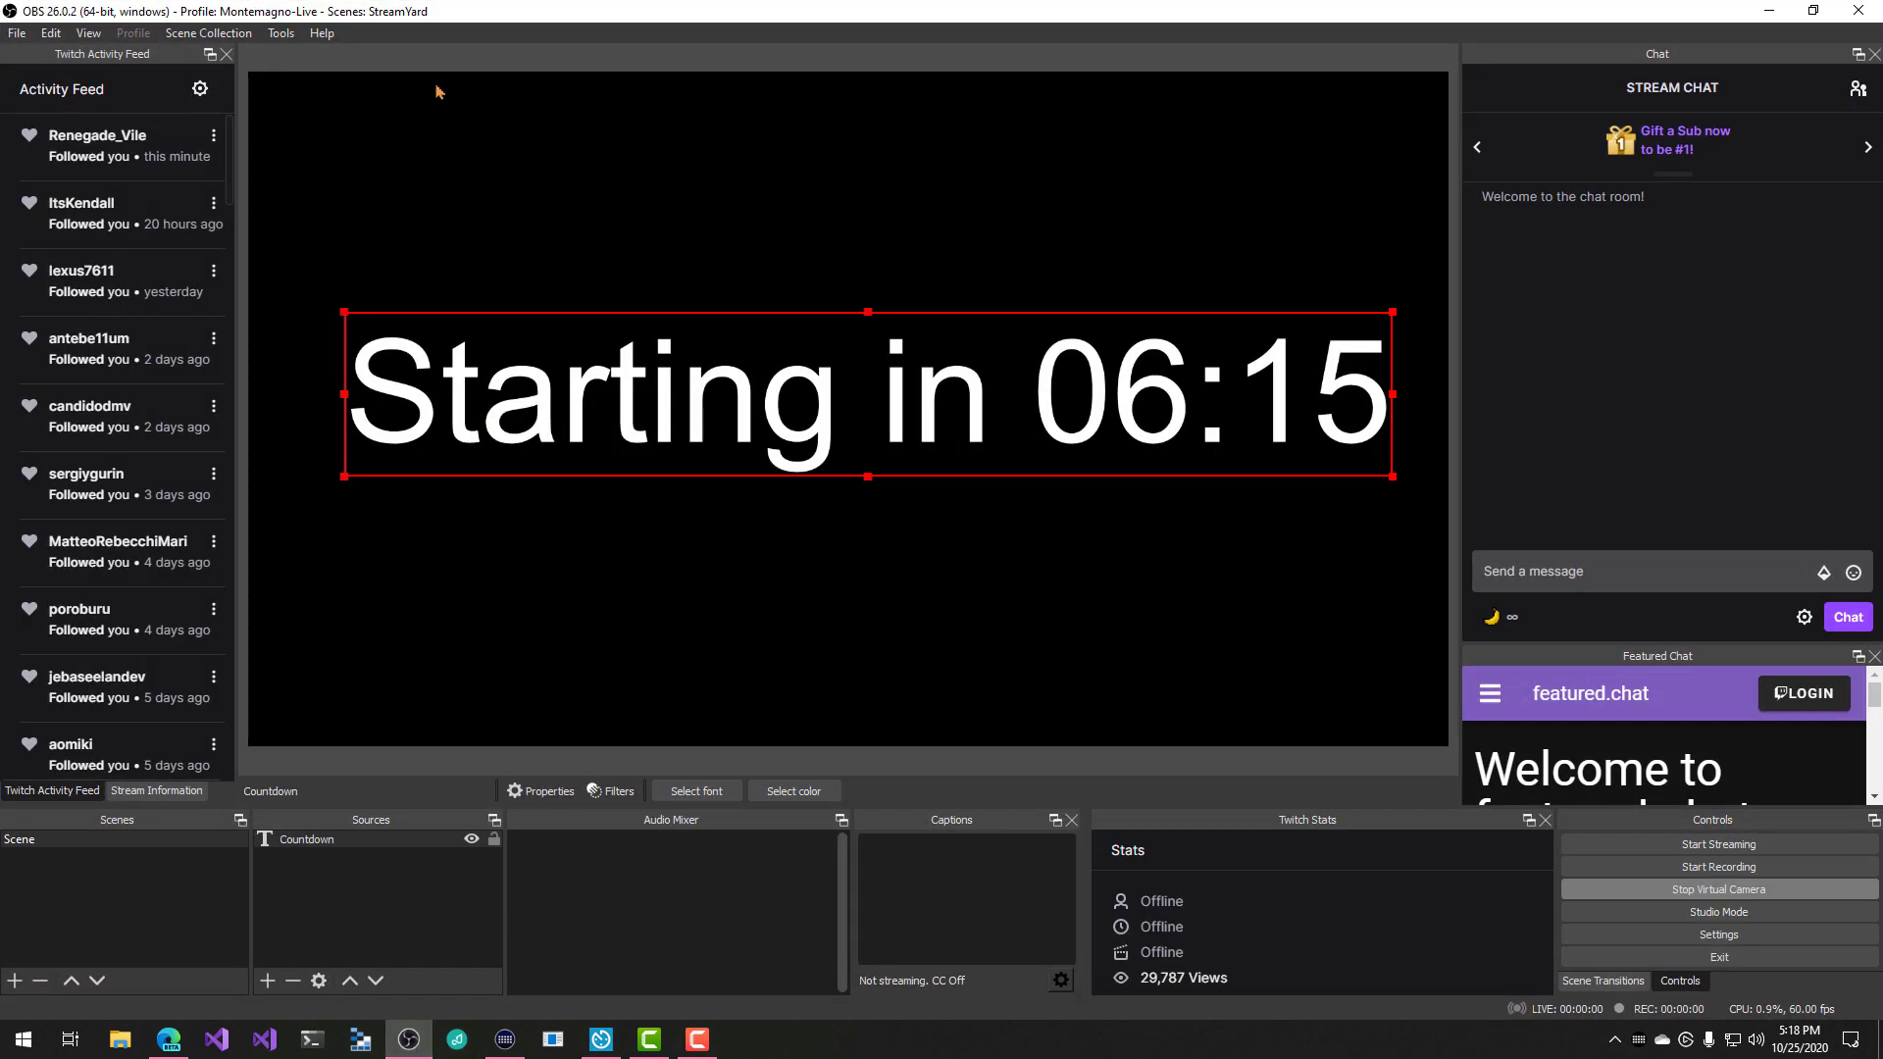
- Load the Montemagno scene collection in OBS and show its BRB scene after Full Webcam
{"action": "left_click", "coordinate": [209, 32]}
{"action": "left_click", "coordinate": [235, 196]}
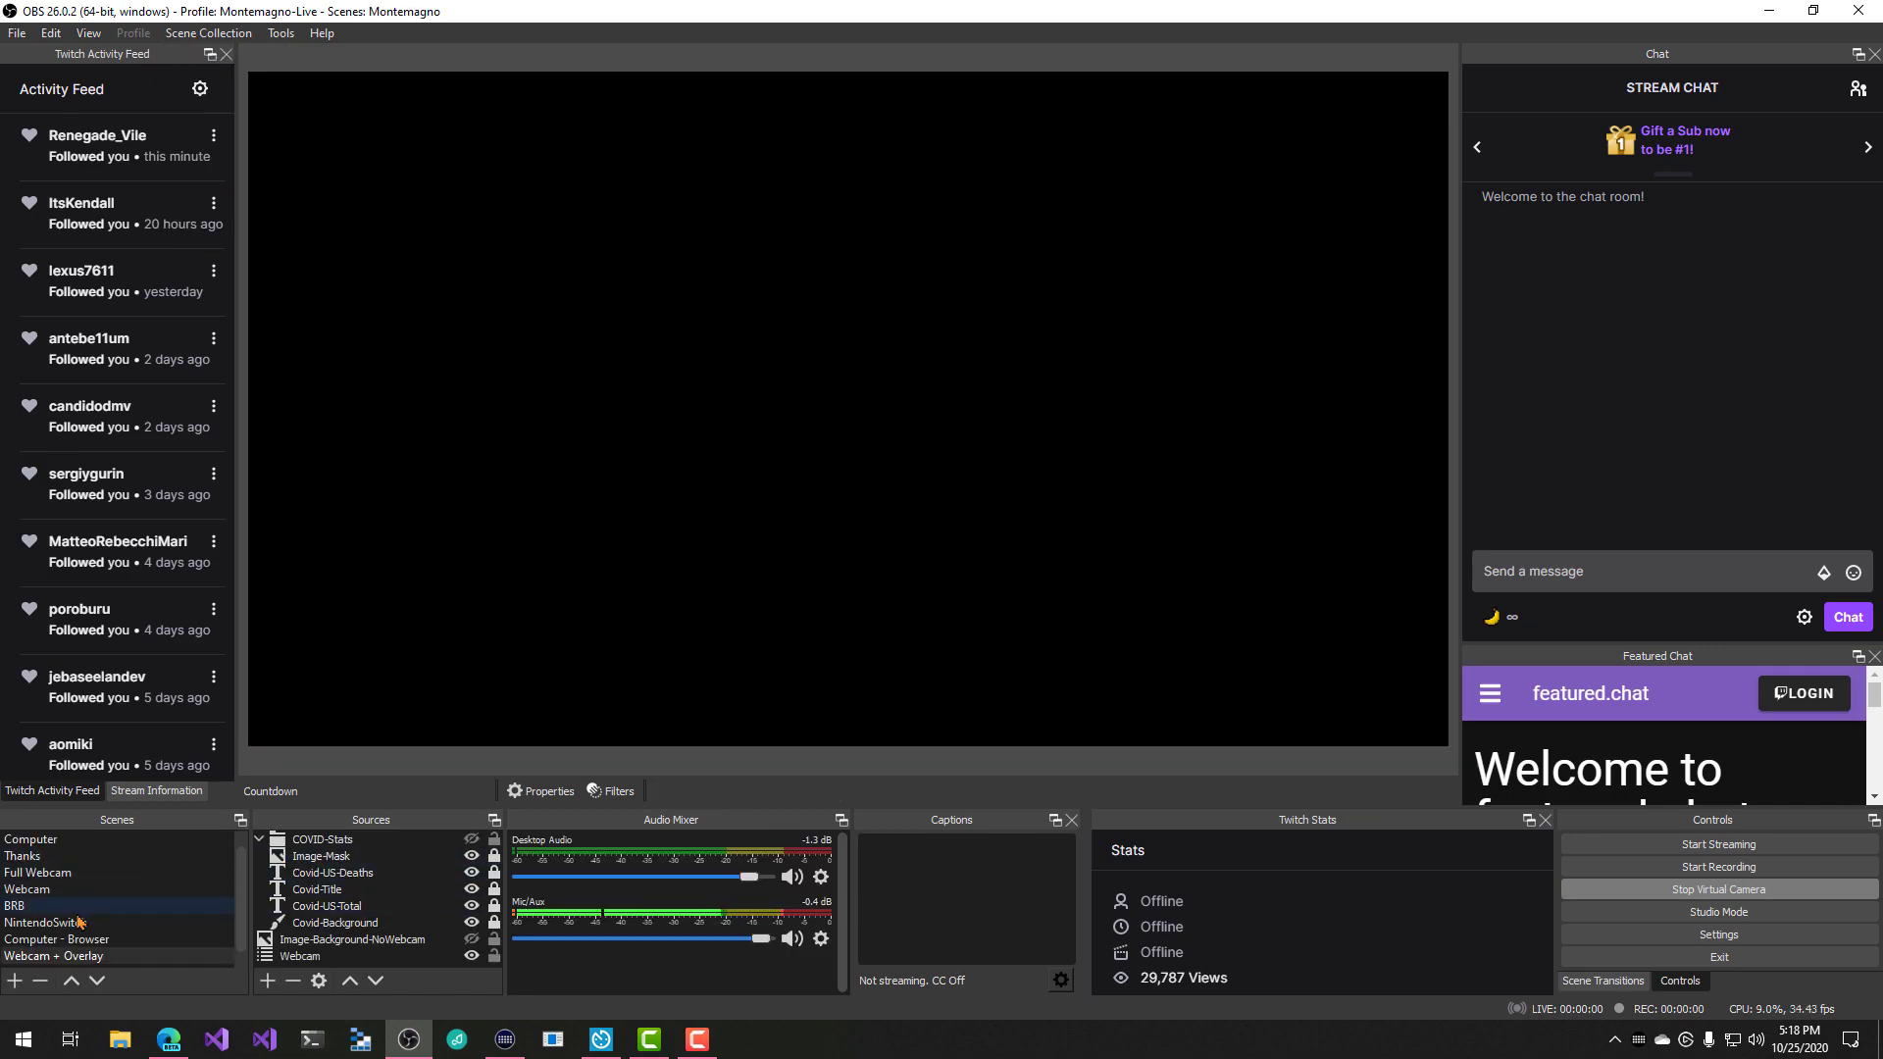
{"action": "left_click", "coordinate": [60, 873]}
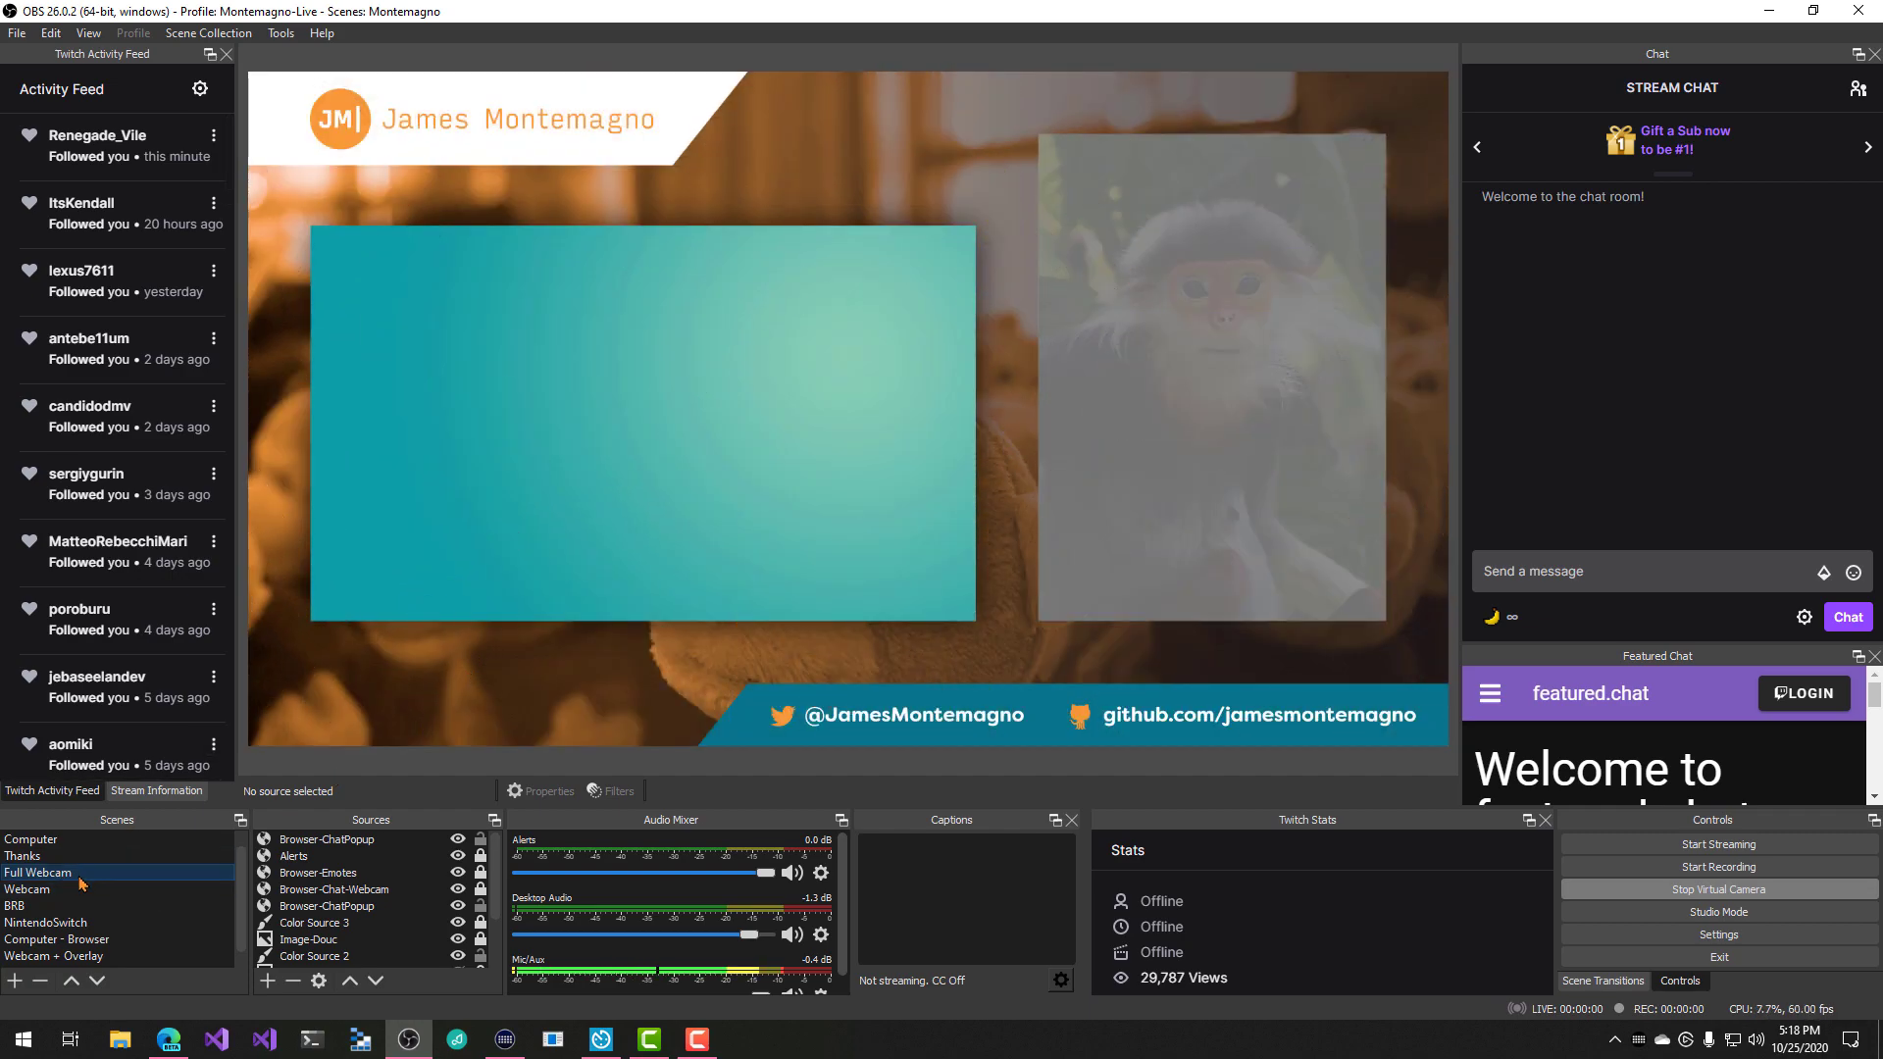
{"action": "left_click", "coordinate": [71, 905]}
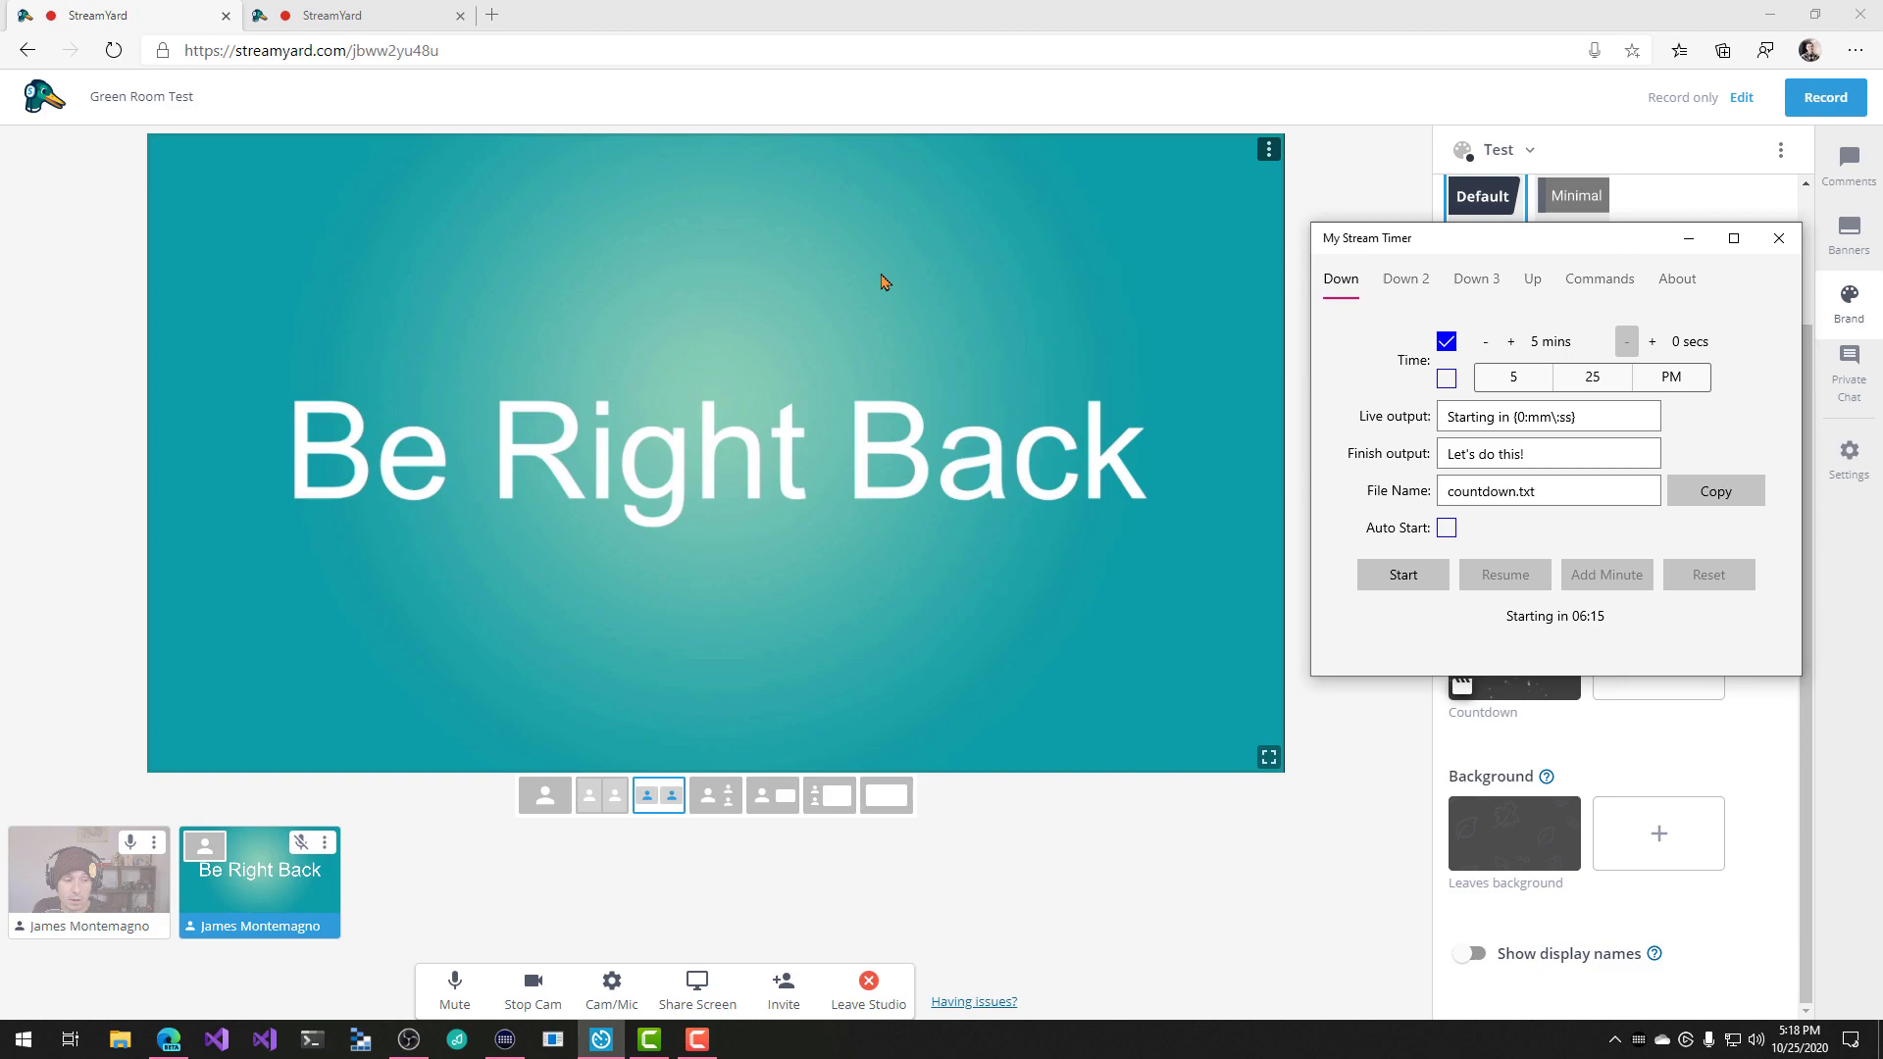
- Clear the StreamYard stage of the Be Right Back guest and the webcam participant
{"action": "left_click", "coordinate": [257, 886]}
{"action": "left_click", "coordinate": [131, 892]}
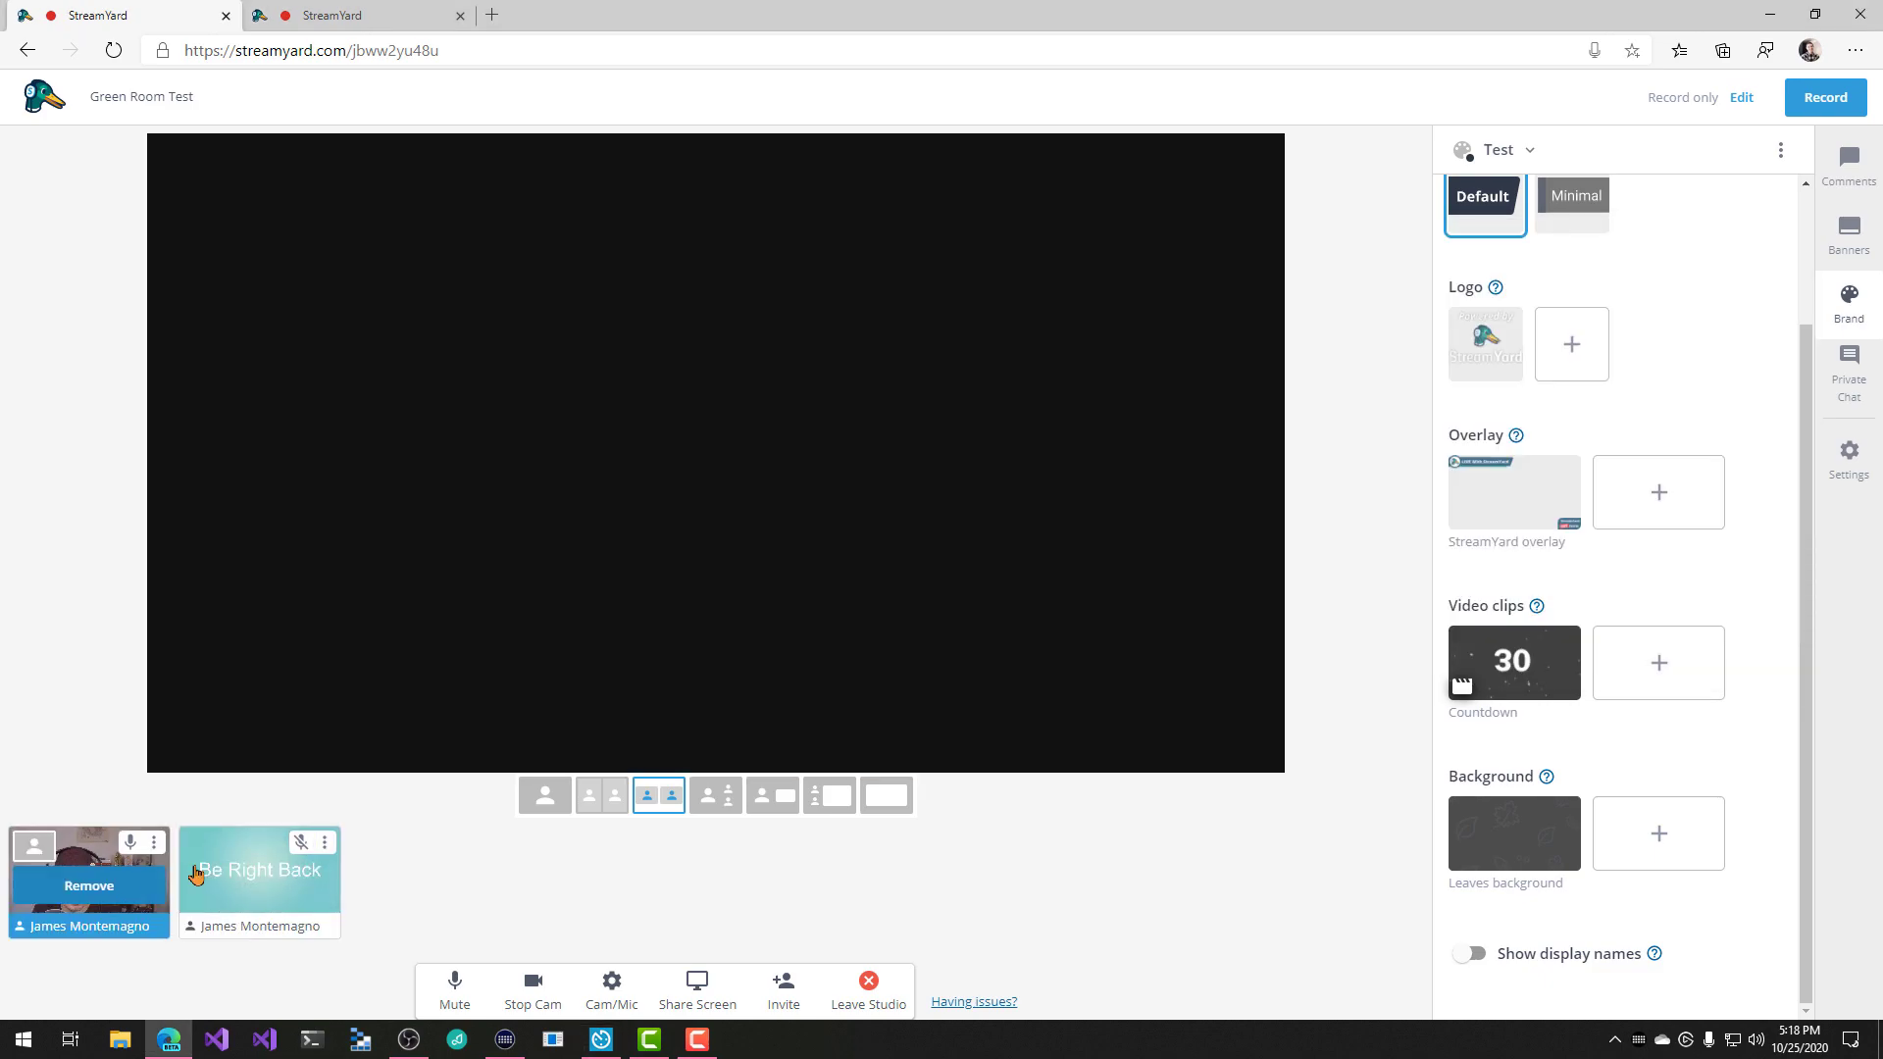
{"action": "left_click", "coordinate": [101, 887]}
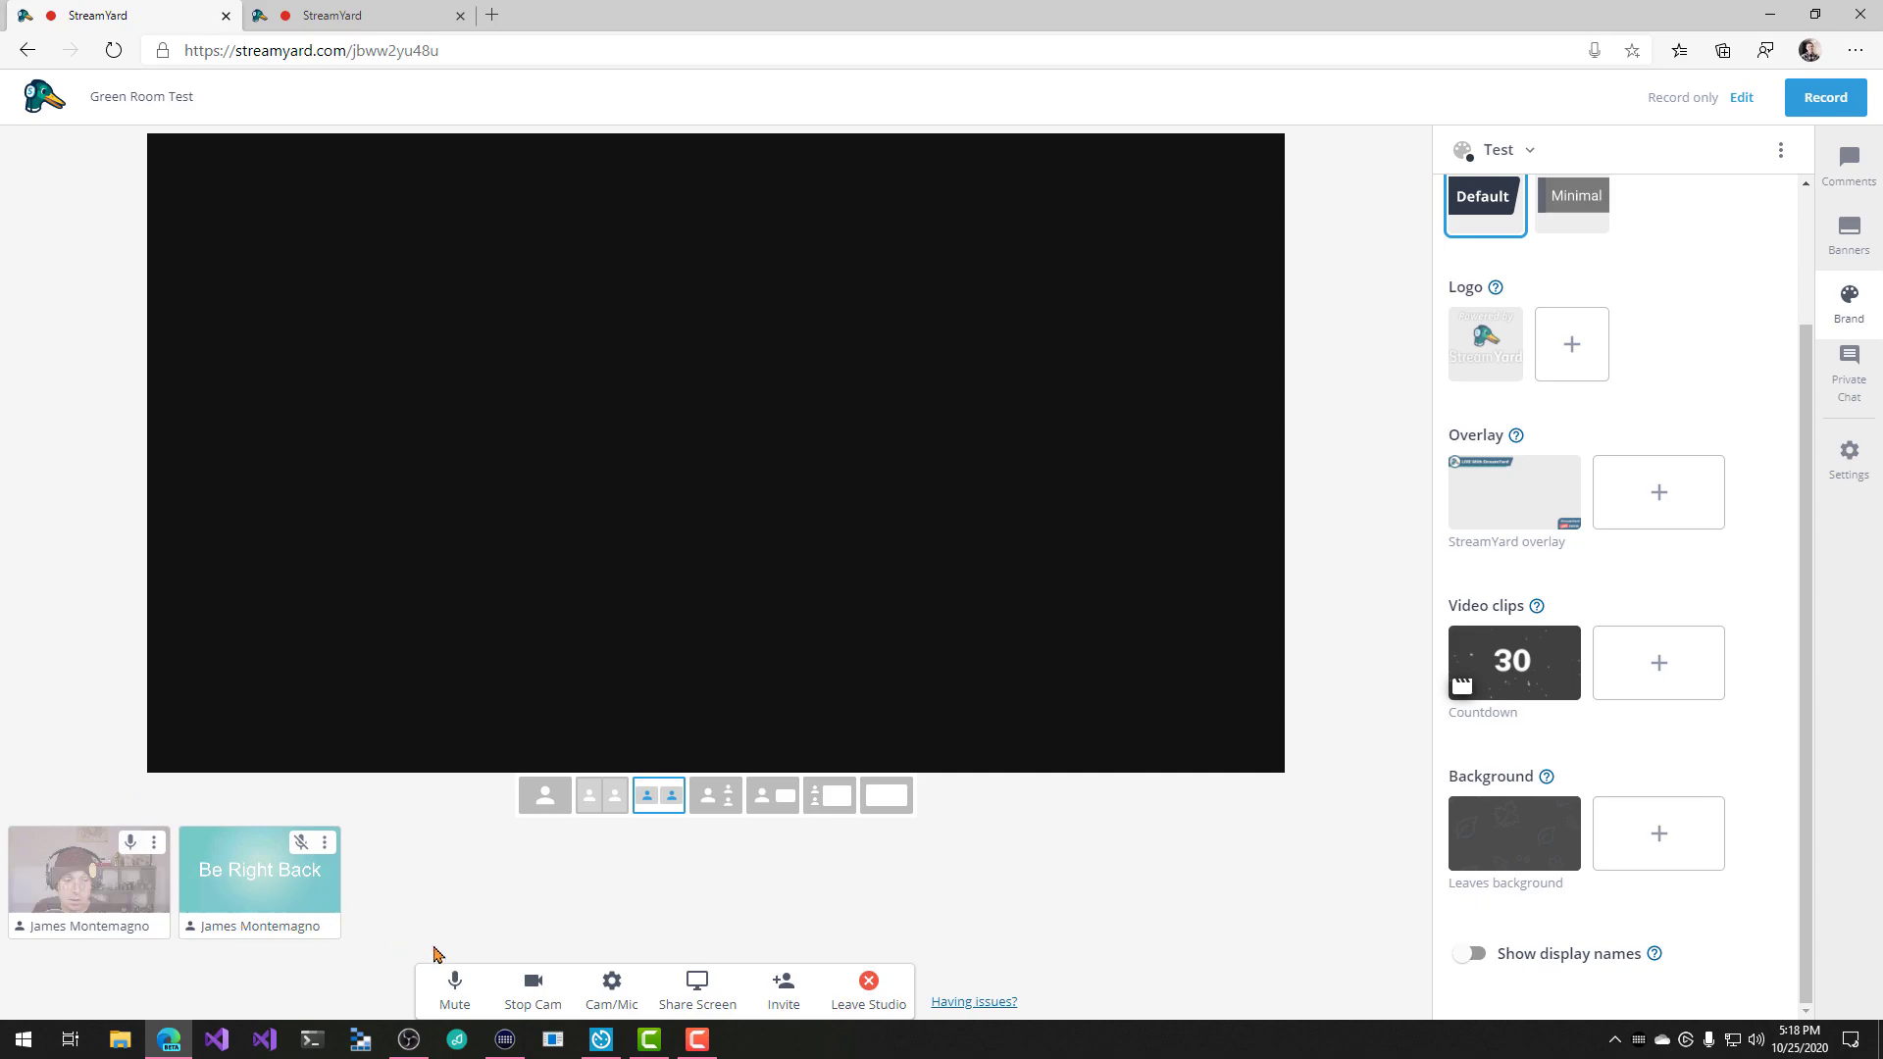
{"action": "left_click", "coordinate": [410, 1040]}
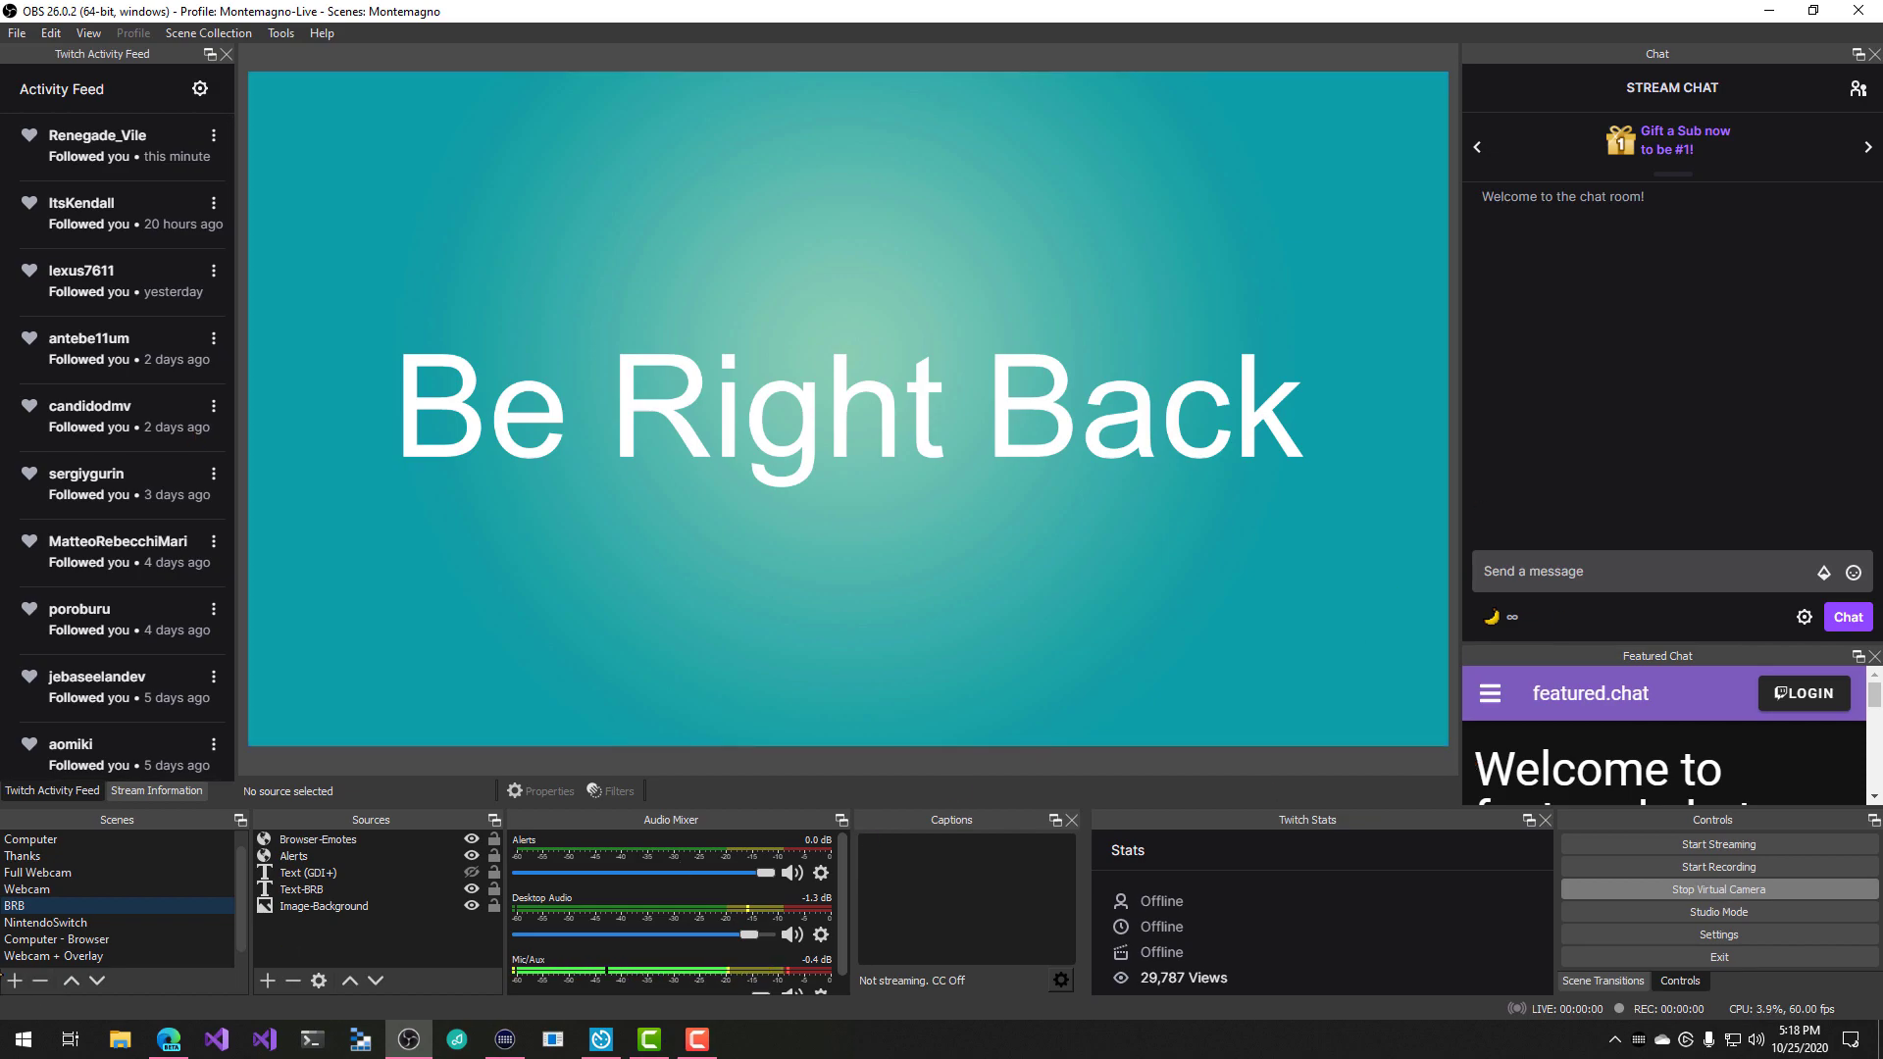
- Switch OBS back to the StreamYard scene collection and stop the virtual camera
{"action": "left_click", "coordinate": [215, 33]}
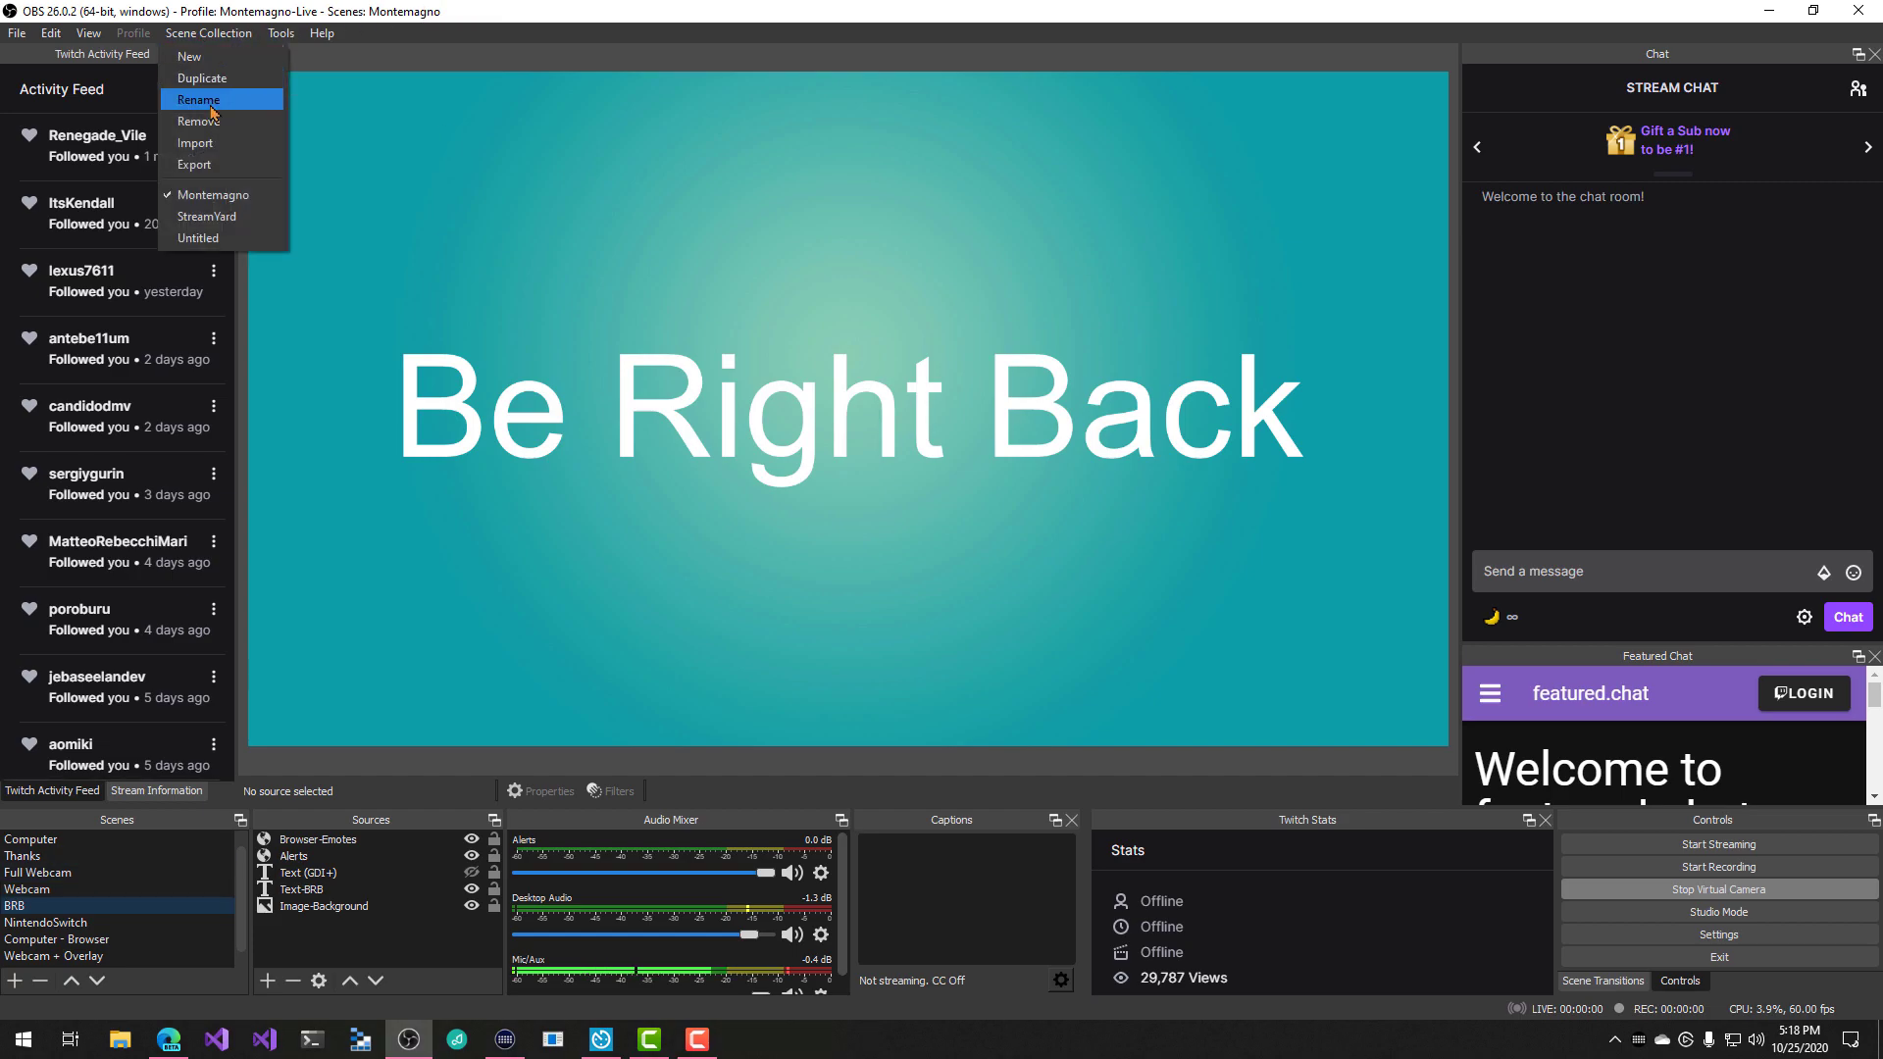
{"action": "left_click", "coordinate": [216, 217]}
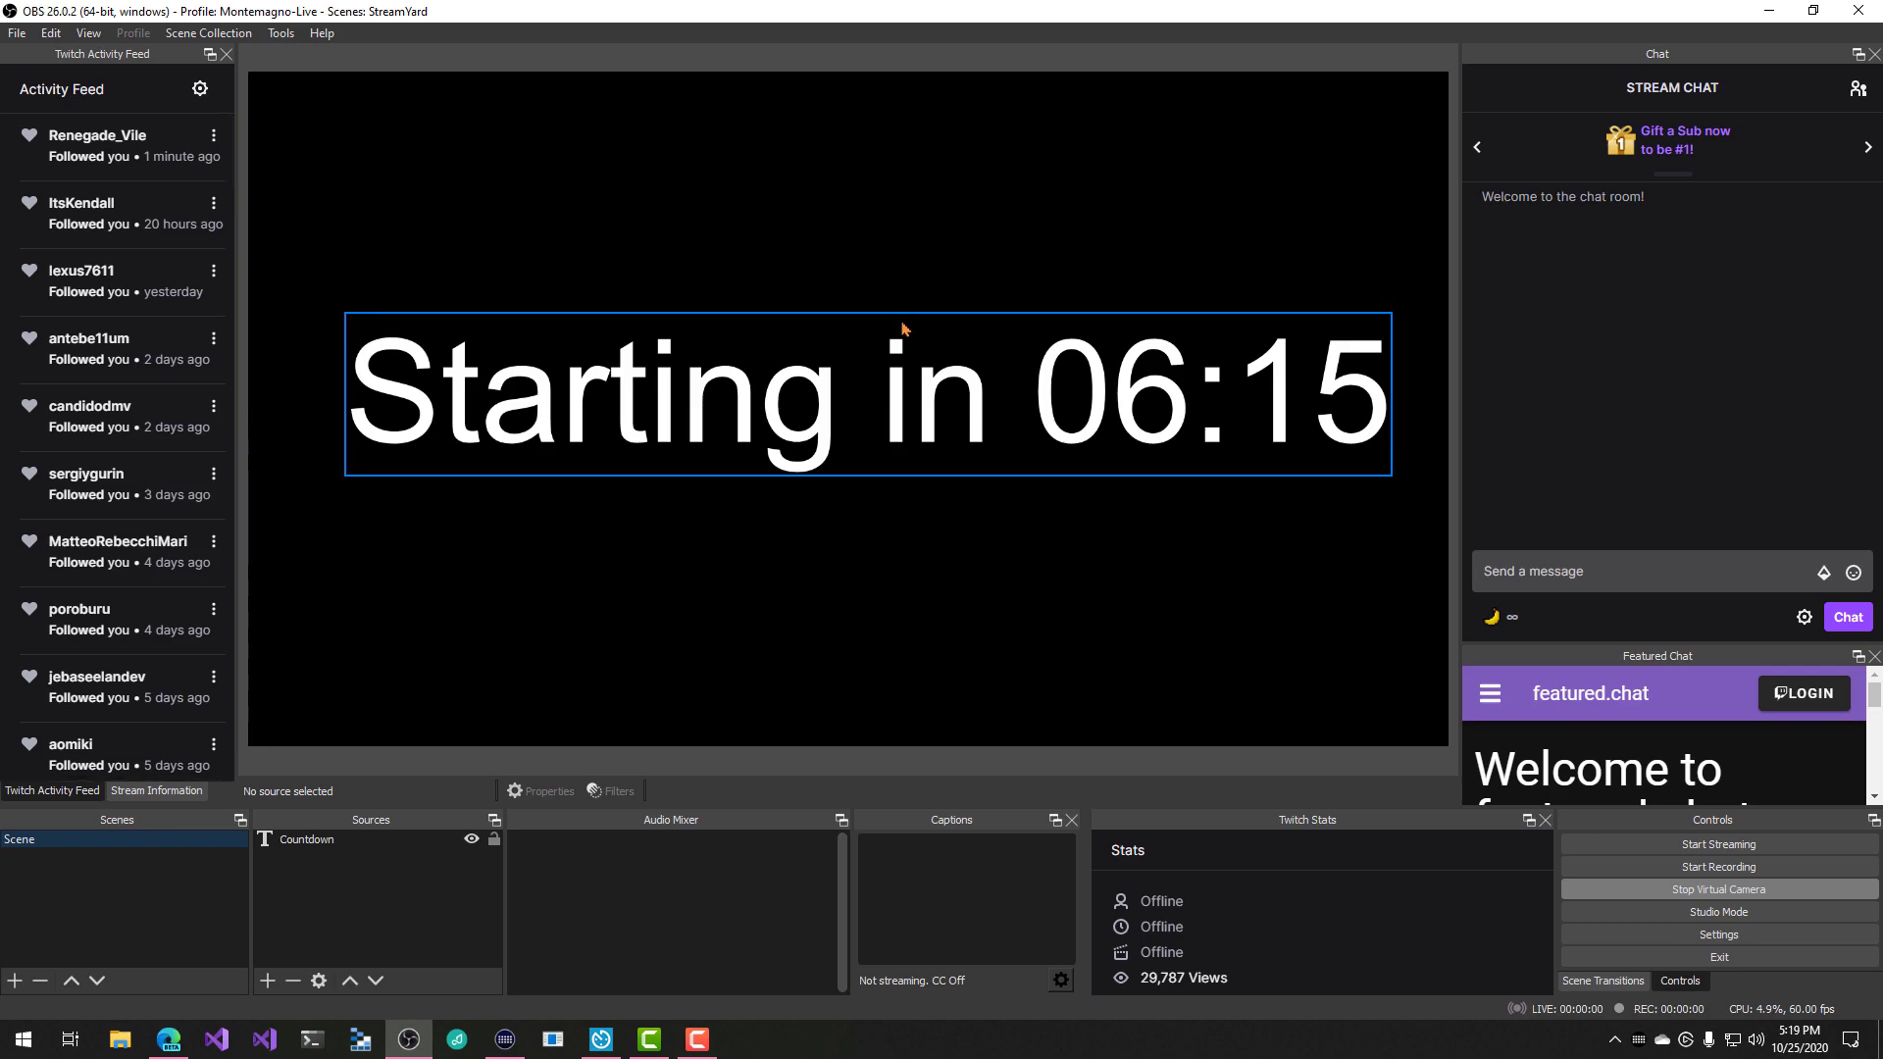
{"action": "left_click", "coordinate": [1756, 892]}
- Put the webcam participant on stage with Cam Link 4K selected as its camera
{"action": "left_click", "coordinate": [1781, 8]}
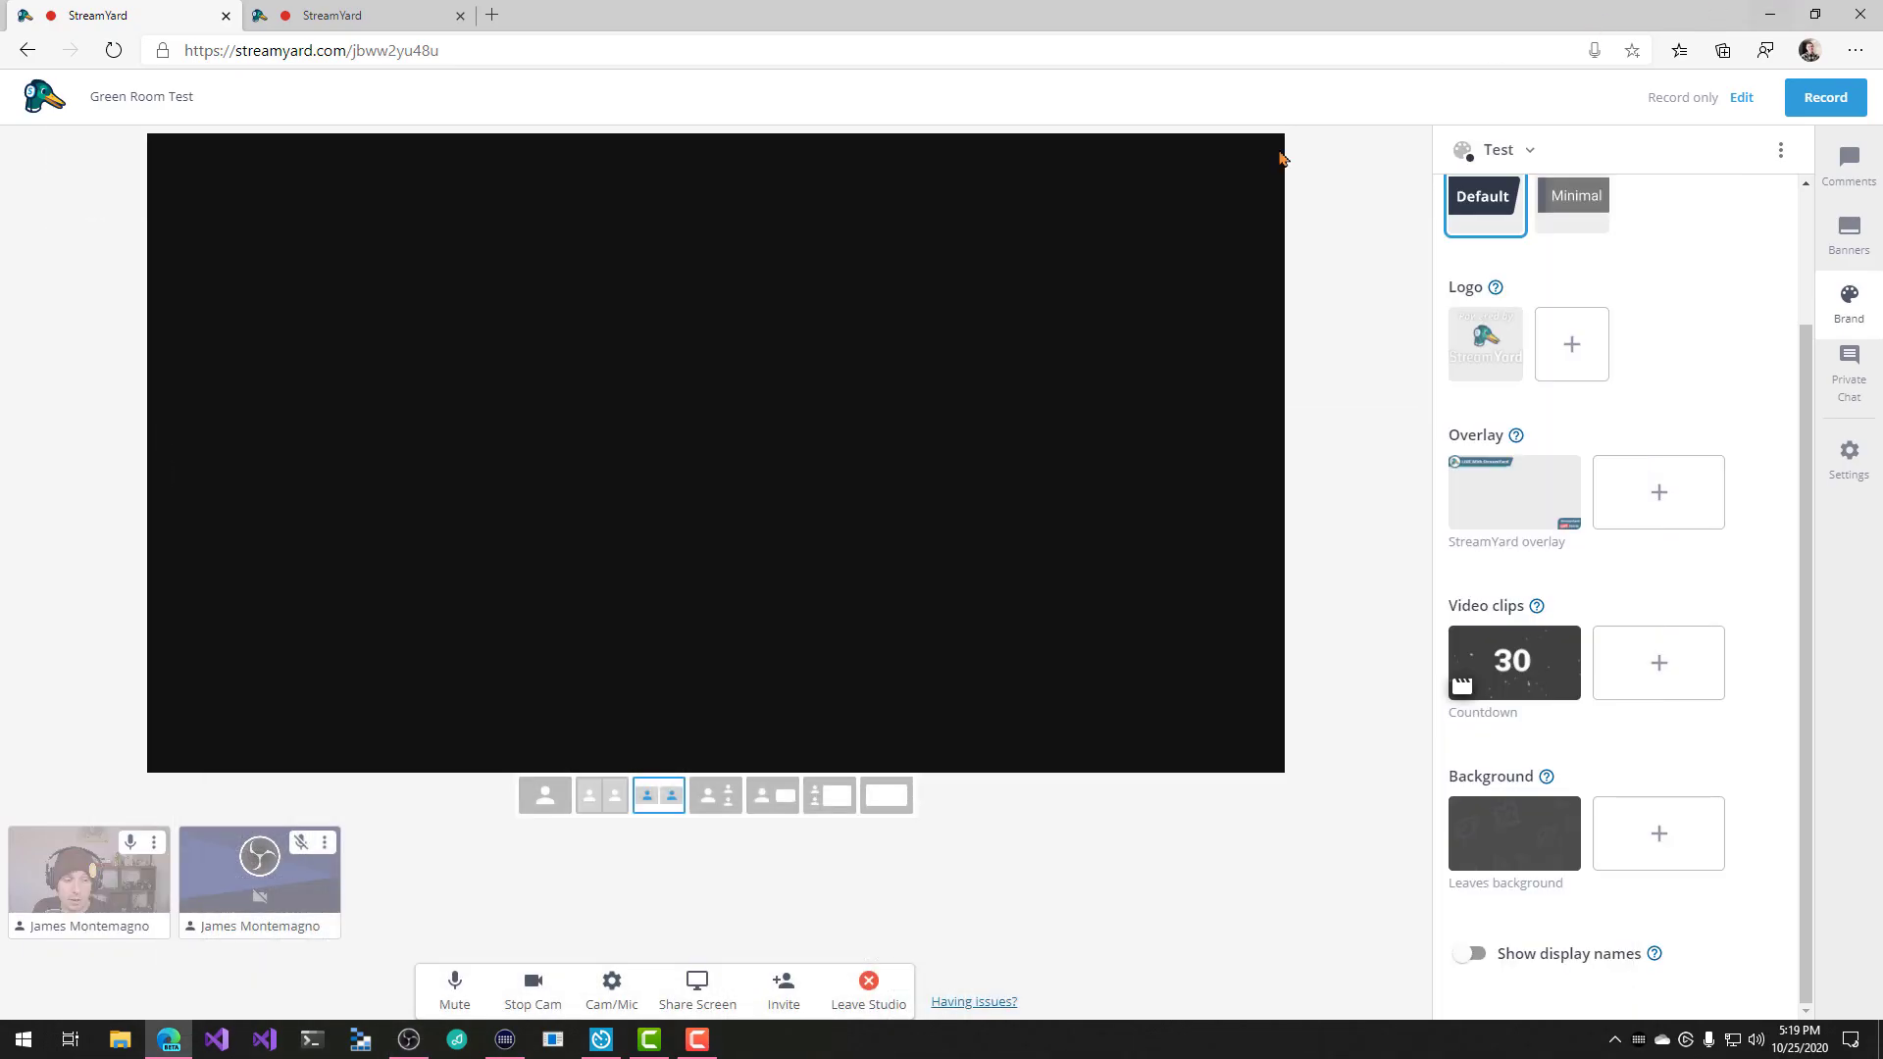
{"action": "left_click", "coordinate": [81, 907]}
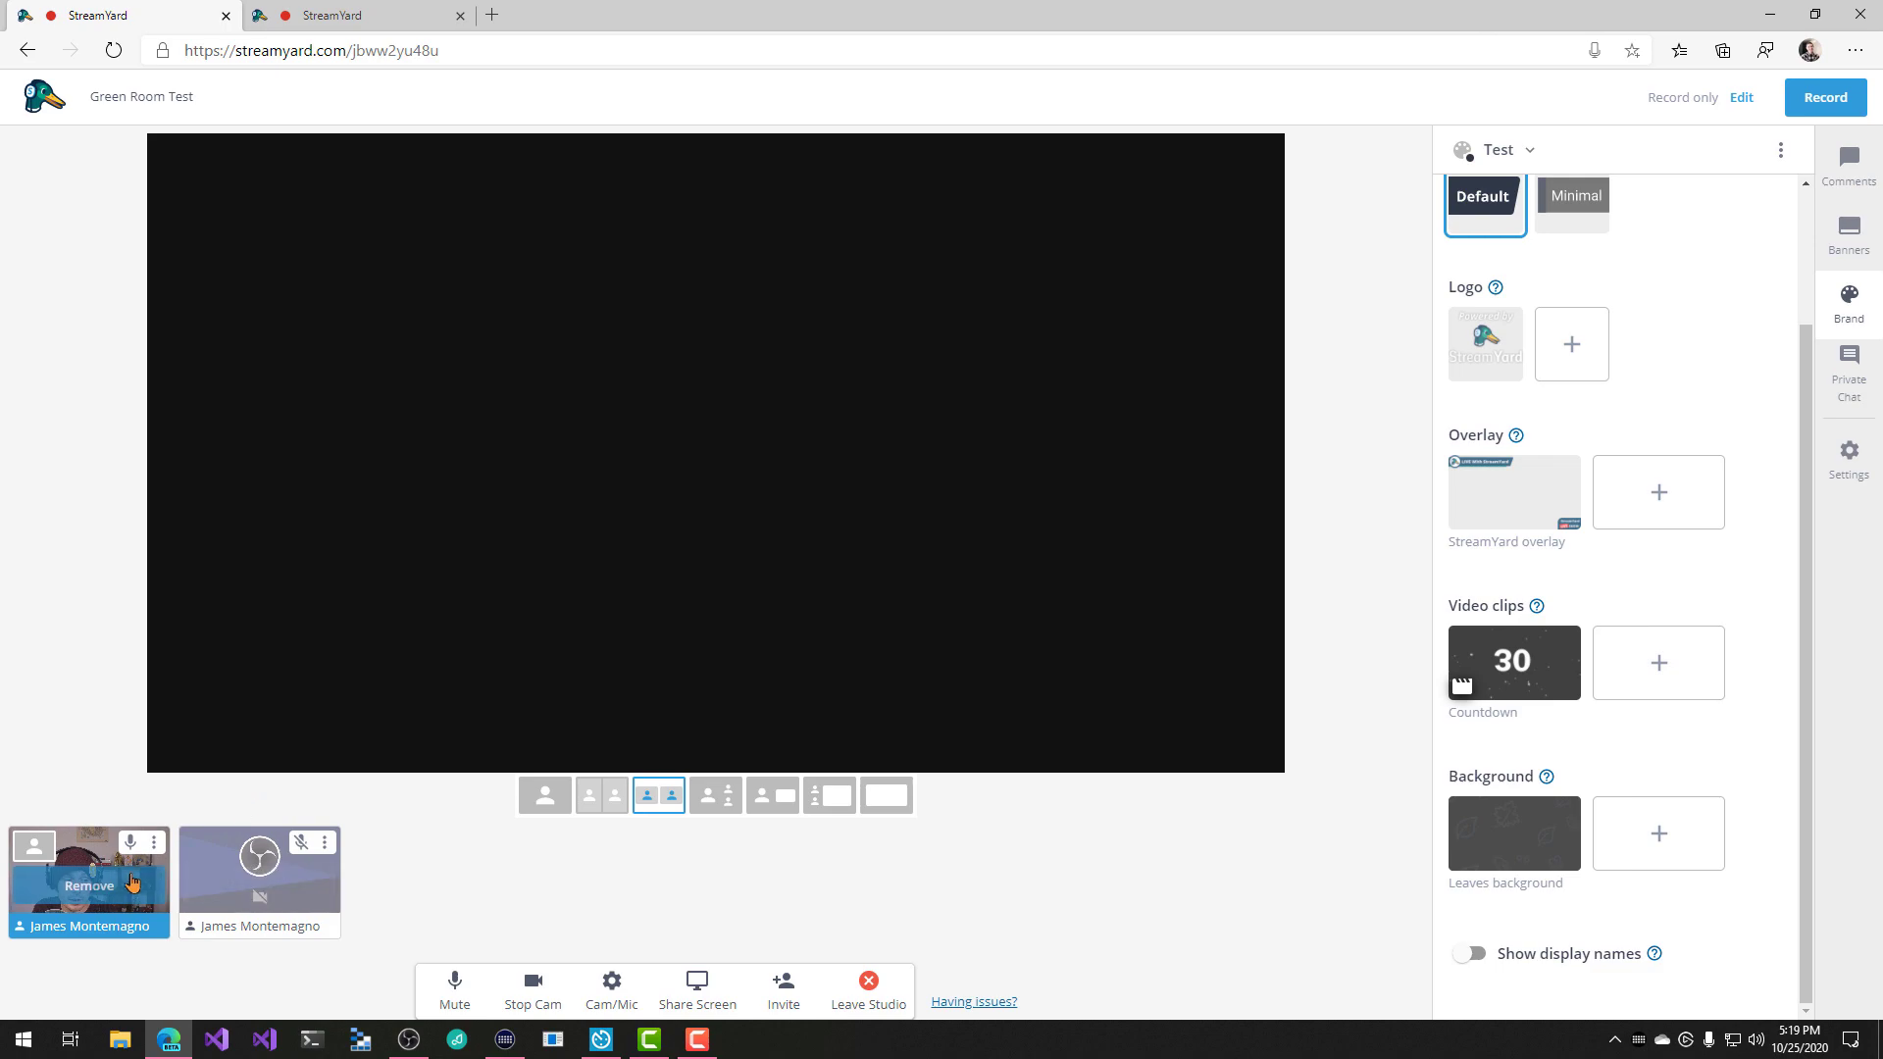
{"action": "left_click", "coordinate": [622, 989]}
{"action": "left_click", "coordinate": [827, 650]}
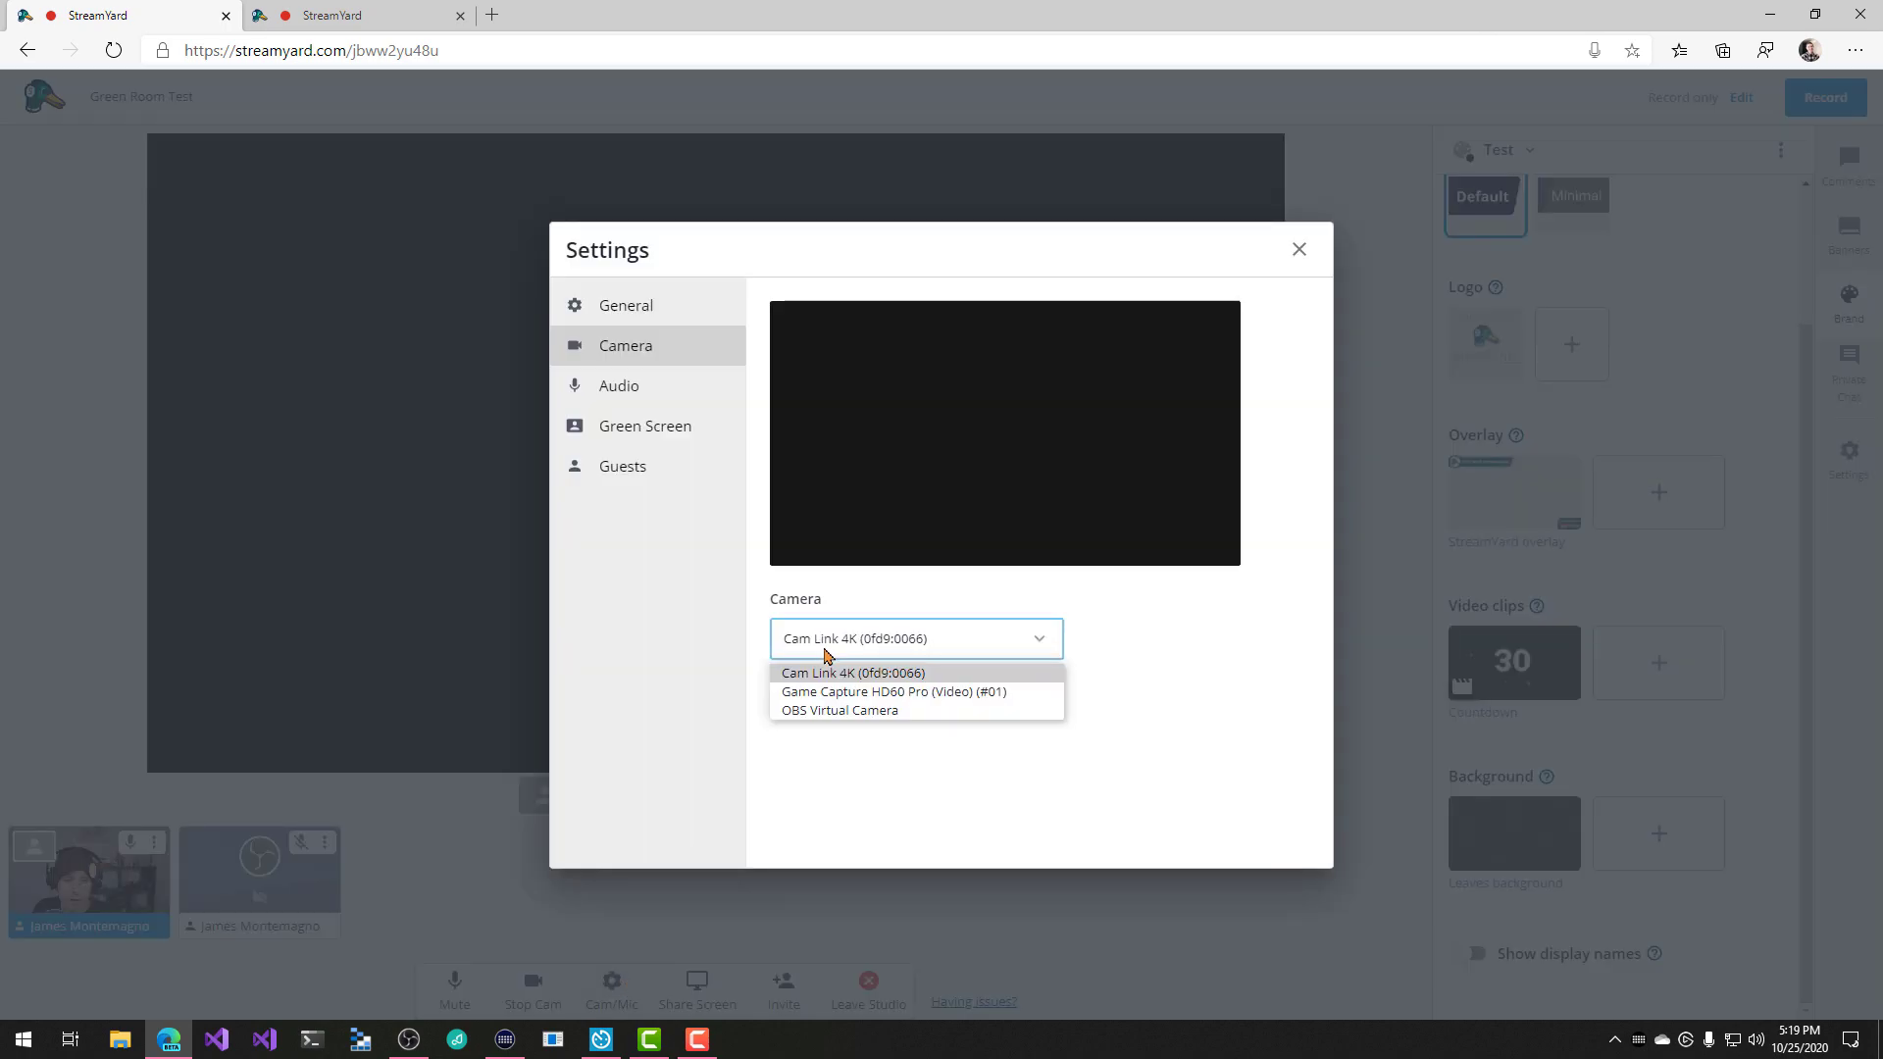
{"action": "left_click", "coordinate": [839, 710]}
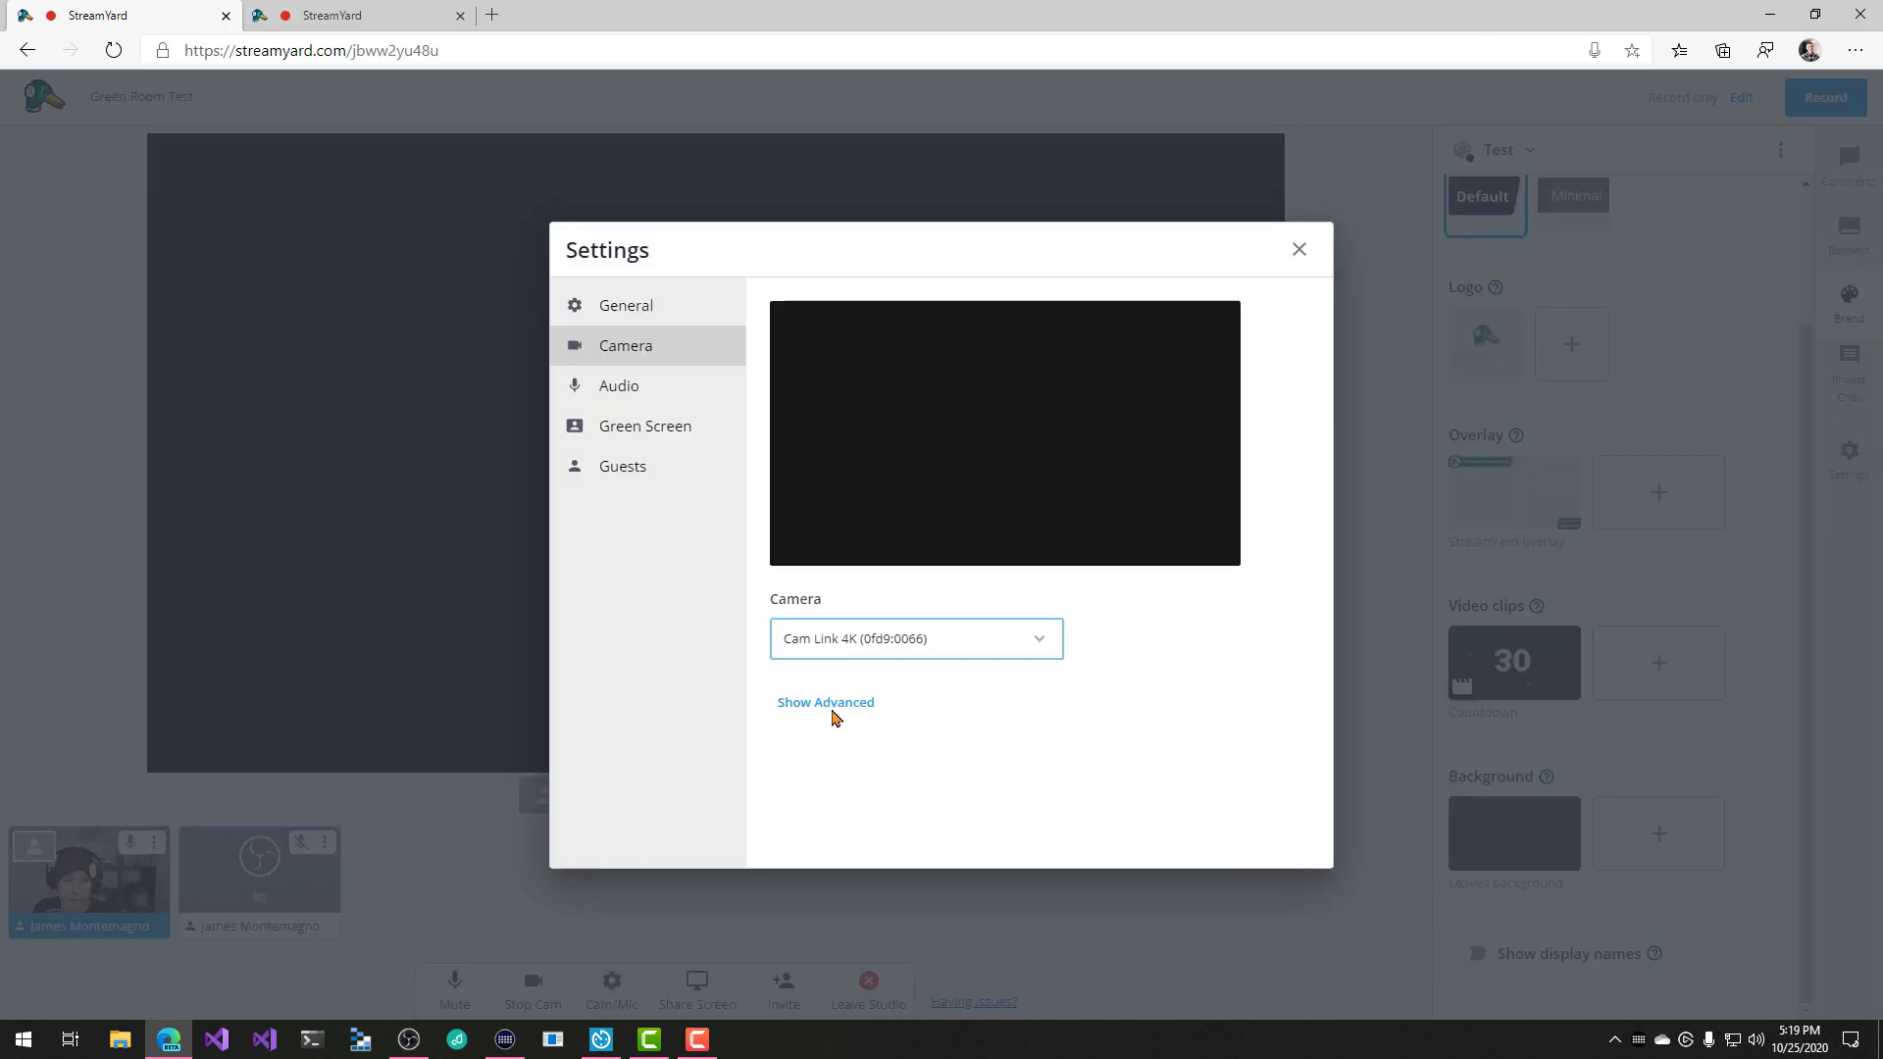
{"action": "left_click", "coordinate": [842, 651]}
{"action": "left_click", "coordinate": [854, 672]}
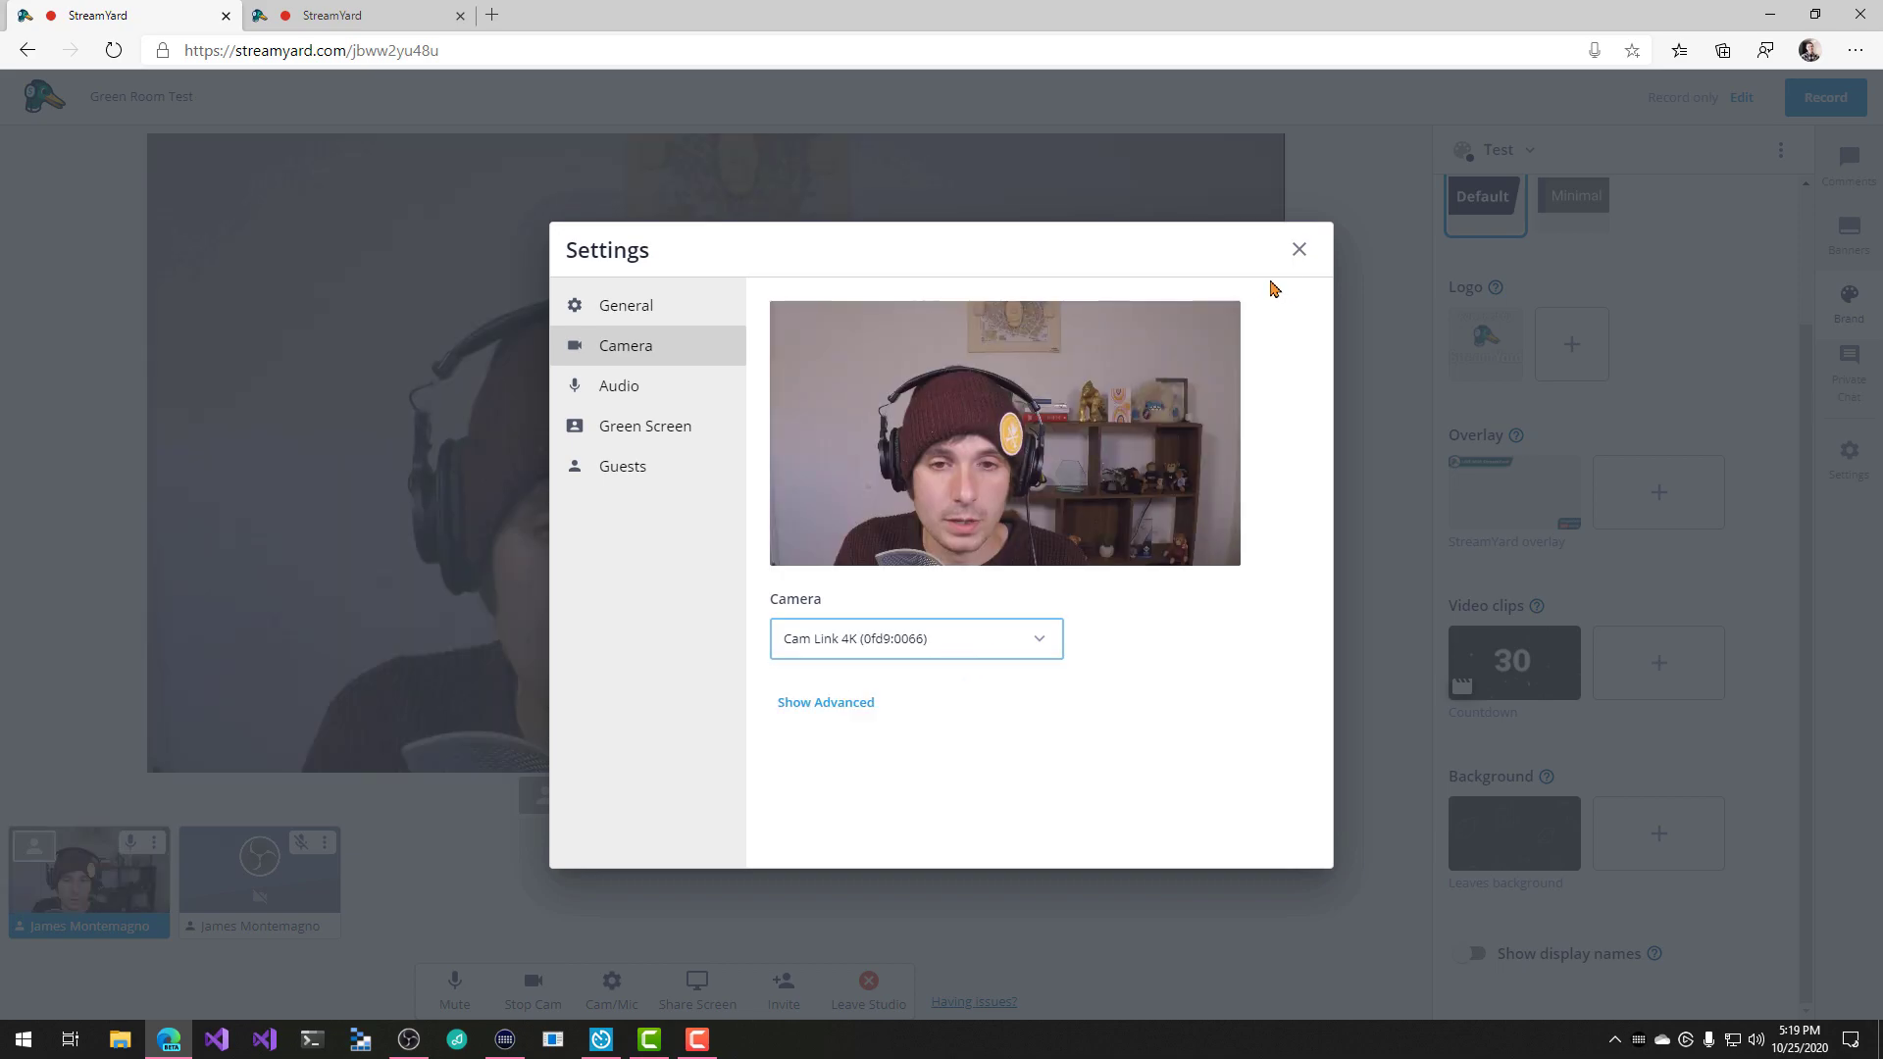
{"action": "left_click", "coordinate": [1299, 251]}
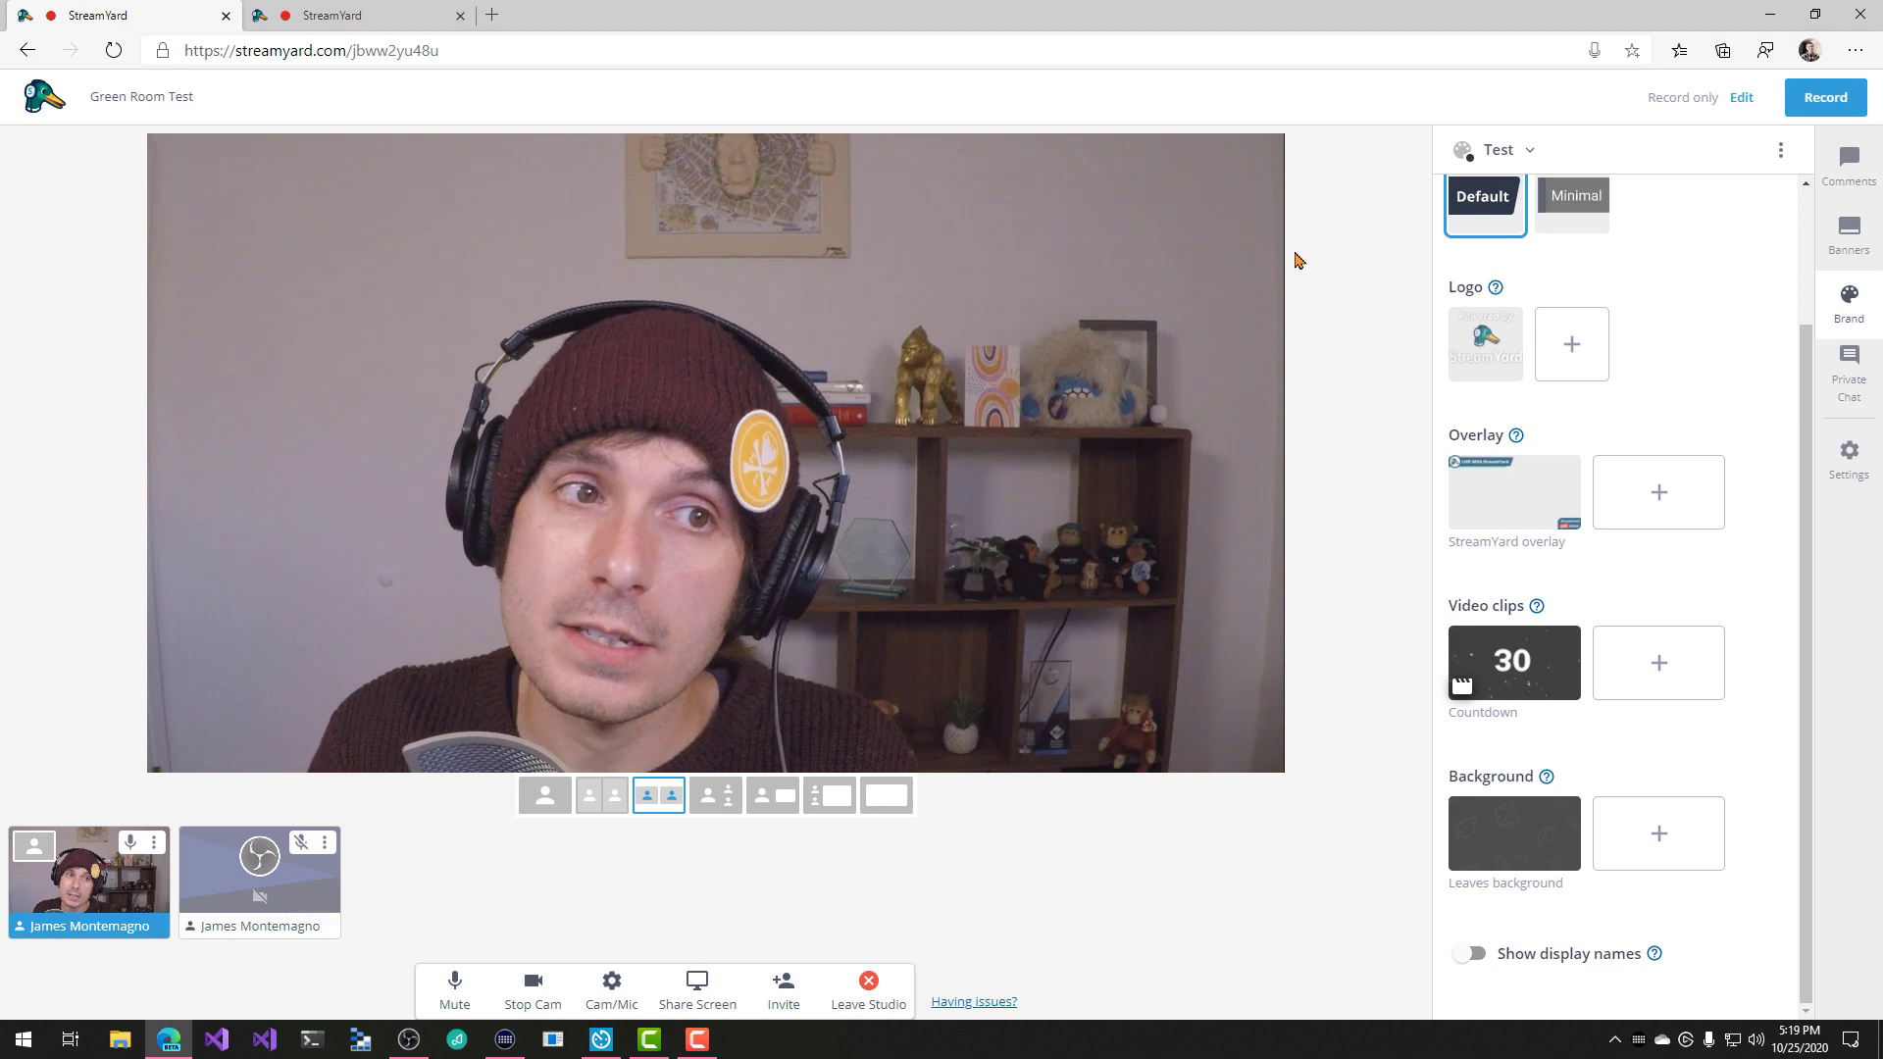
{"action": "left_click", "coordinate": [458, 16]}
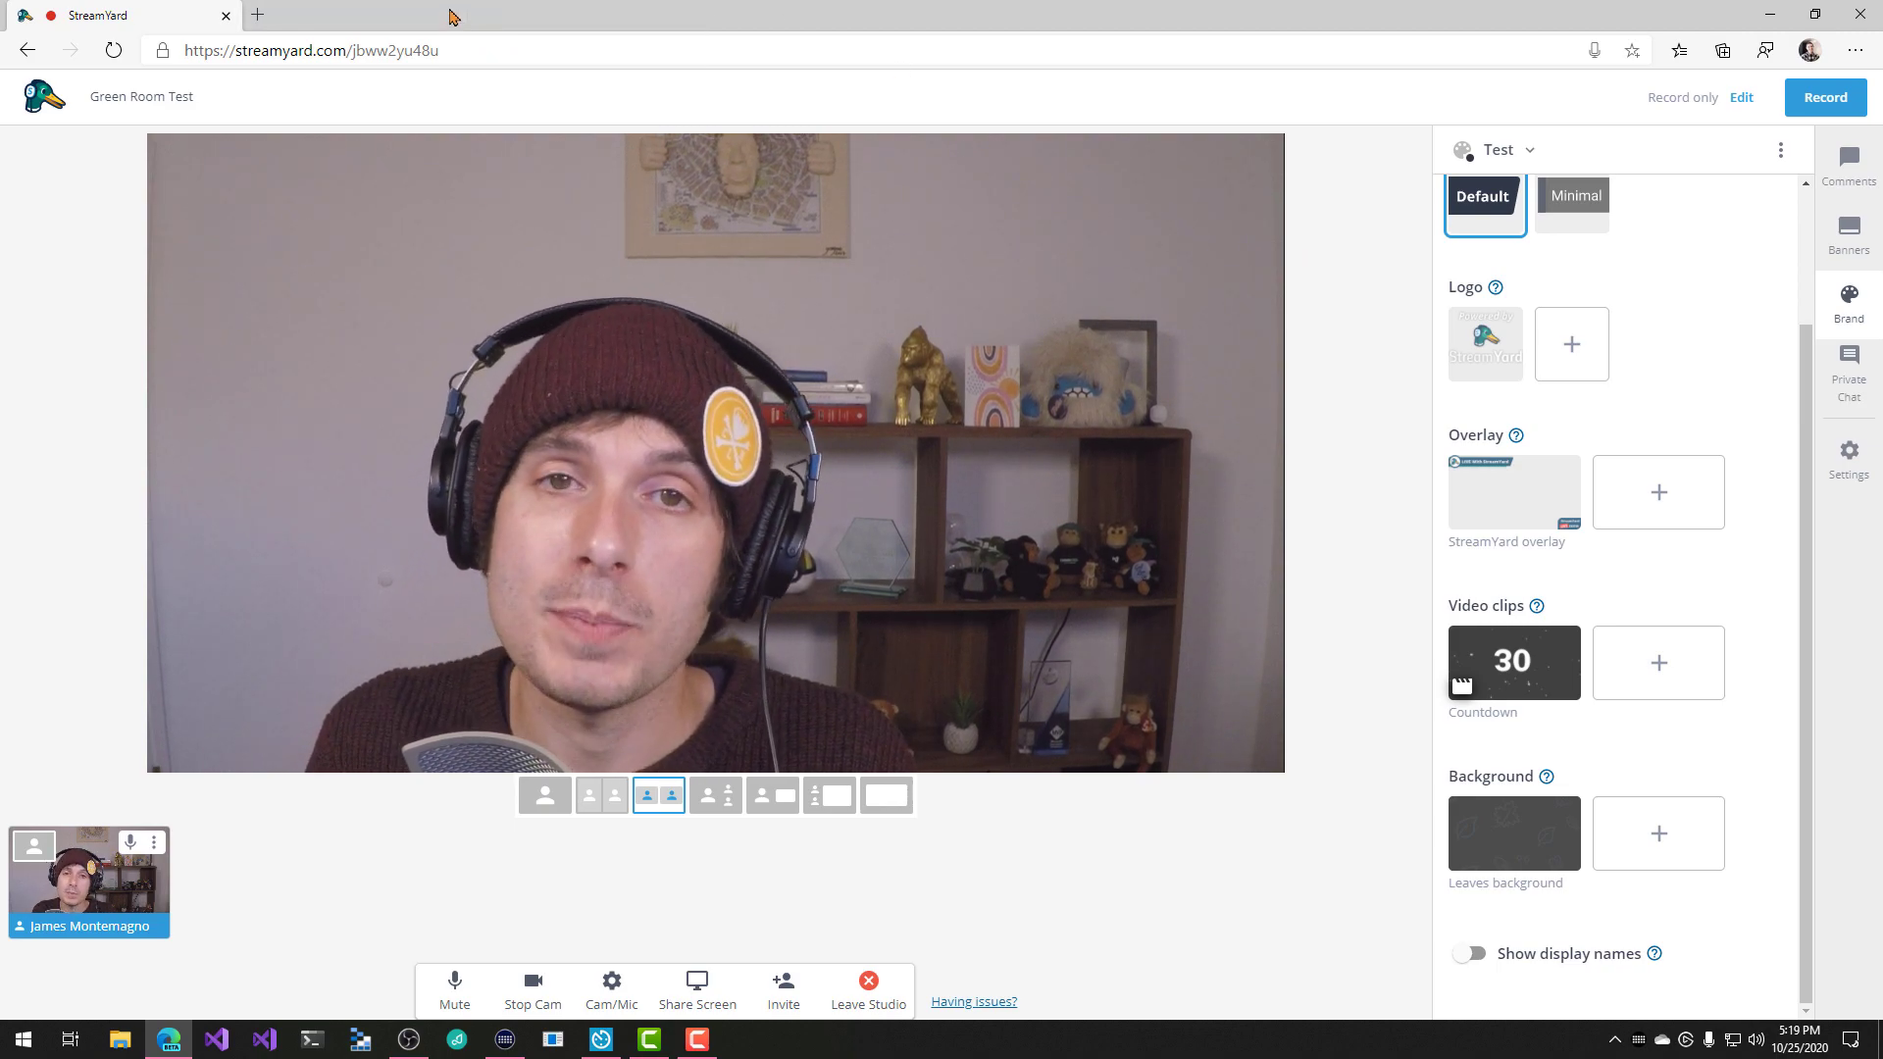